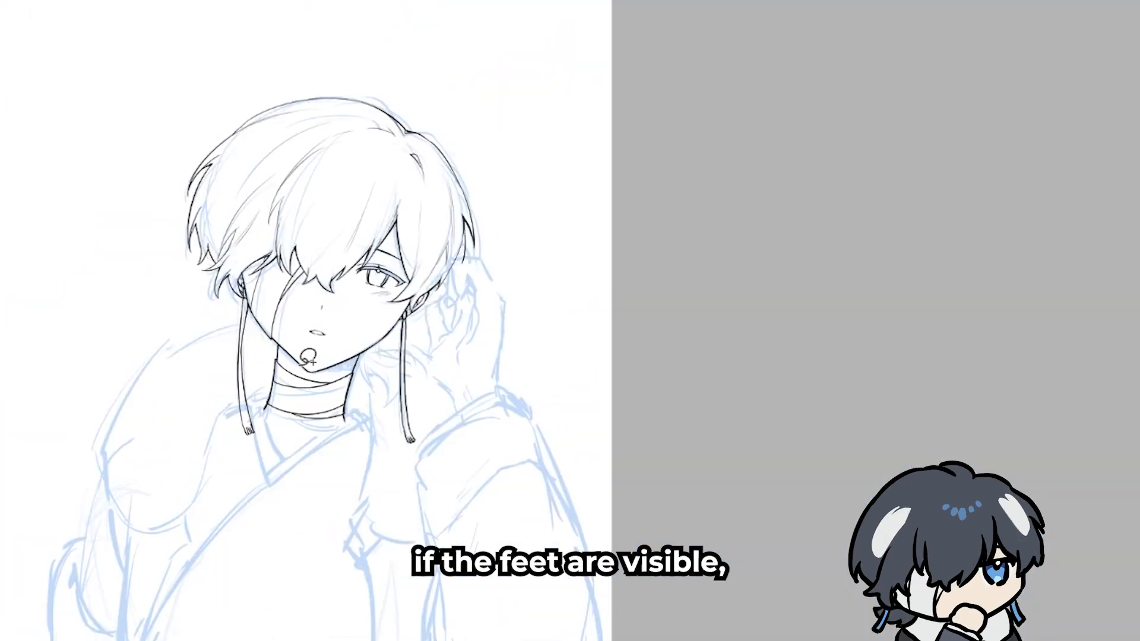
Ink the robe's crossed collar, its diagonal front overlap and the first coat and fur outlines over the blue sketch.
{"action": "left_click_drag", "start_coordinate": [553, 367], "coordinate": [591, 382]}
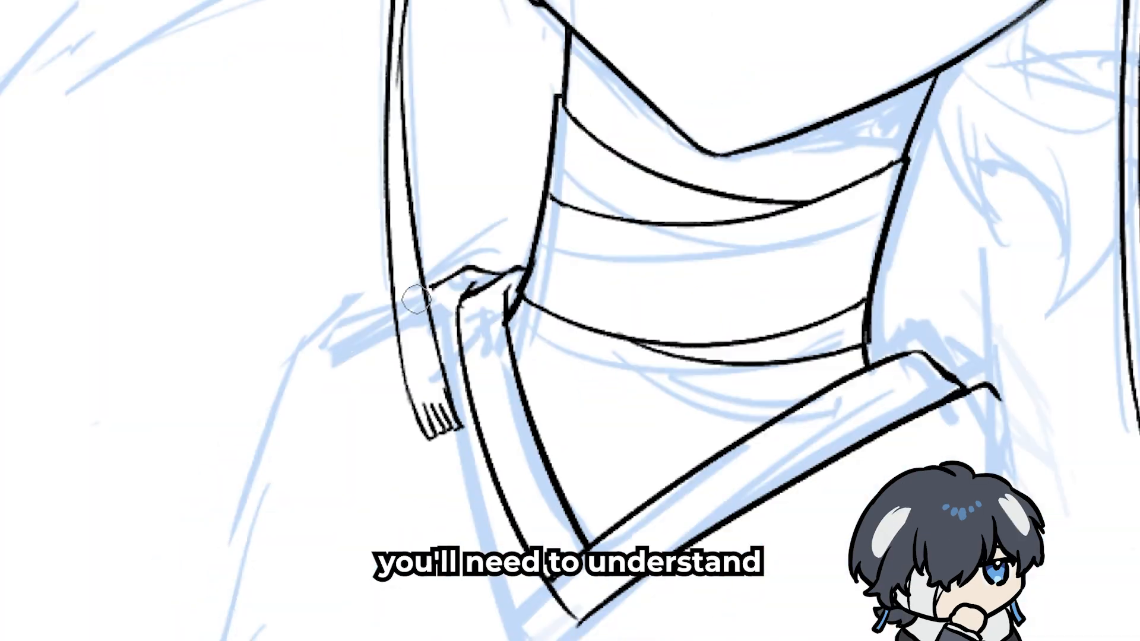
{"action": "scroll", "coordinate": [590, 383], "scroll_direction": "down", "scroll_amount": 5}
{"action": "left_click_drag", "start_coordinate": [605, 153], "coordinate": [504, 427]}
{"action": "left_click_drag", "start_coordinate": [736, 268], "coordinate": [823, 435]}
{"action": "scroll", "coordinate": [669, 299], "scroll_direction": "down", "scroll_amount": 1}
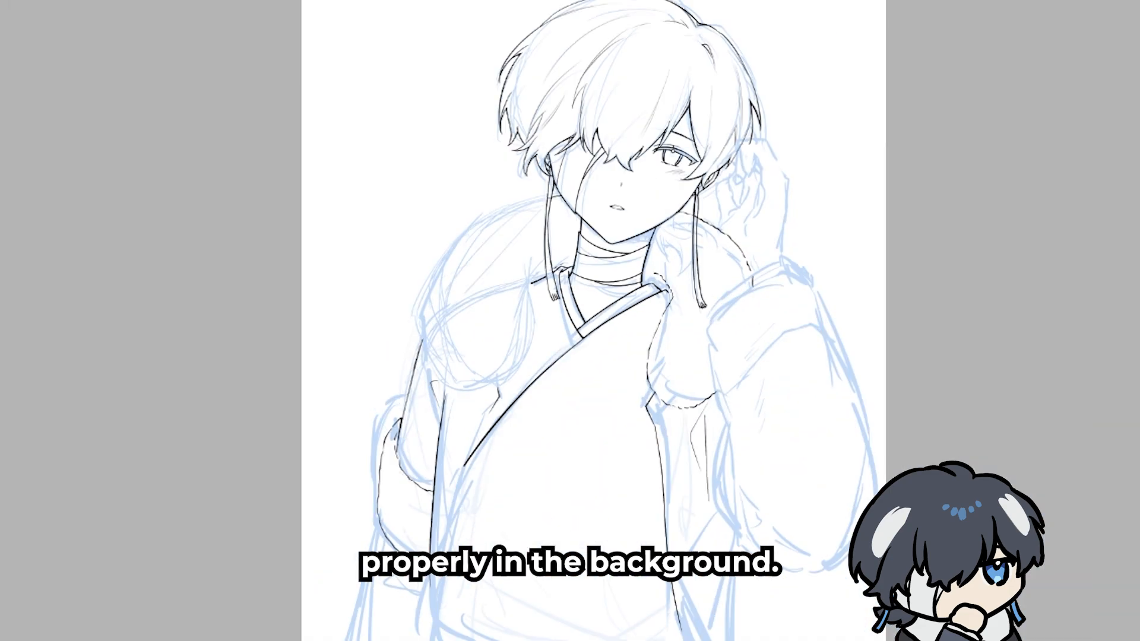
Ink the fluffy collar over the character's left-hand shoulder, the coat edges and the lower edge of the robe at the waist.
{"action": "scroll", "coordinate": [496, 216], "scroll_direction": "up", "scroll_amount": 2}
{"action": "left_click_drag", "start_coordinate": [518, 95], "coordinate": [497, 216]}
{"action": "scroll", "coordinate": [497, 216], "scroll_direction": "down", "scroll_amount": 1}
{"action": "left_click_drag", "start_coordinate": [475, 59], "coordinate": [339, 178]}
{"action": "scroll", "coordinate": [516, 270], "scroll_direction": "down", "scroll_amount": 2}
{"action": "left_click_drag", "start_coordinate": [484, 193], "coordinate": [433, 390]}
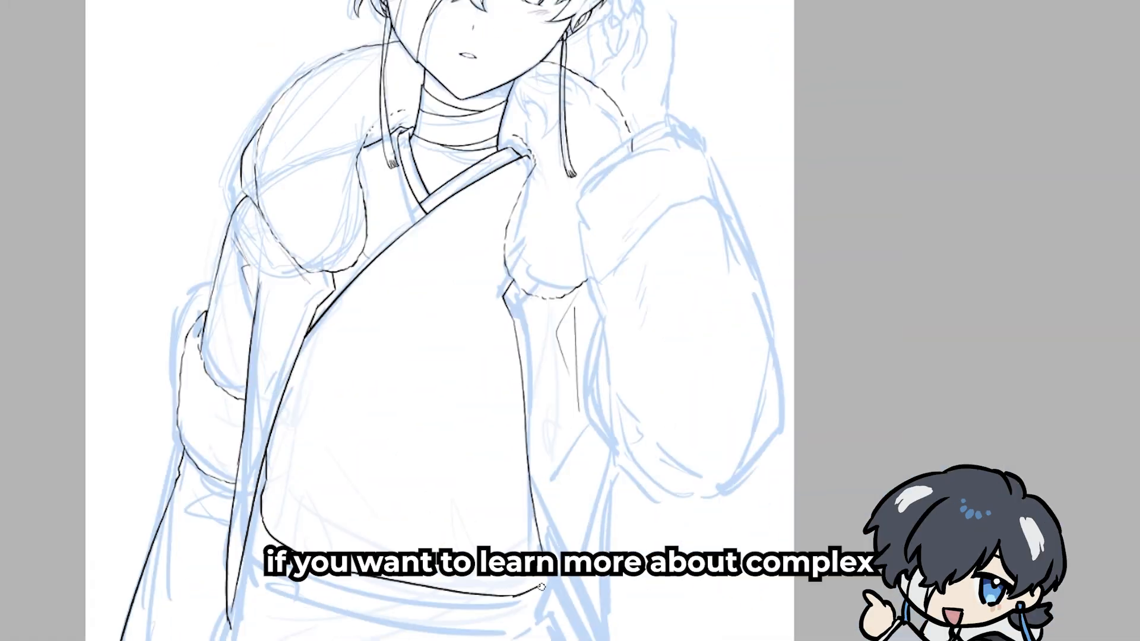
Continue the clothing line art and start inking the outline of the raised hand beside the ear.
{"action": "scroll", "coordinate": [542, 586], "scroll_direction": "up", "scroll_amount": 2}
{"action": "left_click_drag", "start_coordinate": [282, 537], "coordinate": [612, 534]}
{"action": "left_click_drag", "start_coordinate": [264, 446], "coordinate": [326, 514]}
{"action": "left_click_drag", "start_coordinate": [422, 462], "coordinate": [479, 513]}
{"action": "left_click_drag", "start_coordinate": [508, 518], "coordinate": [541, 502]}
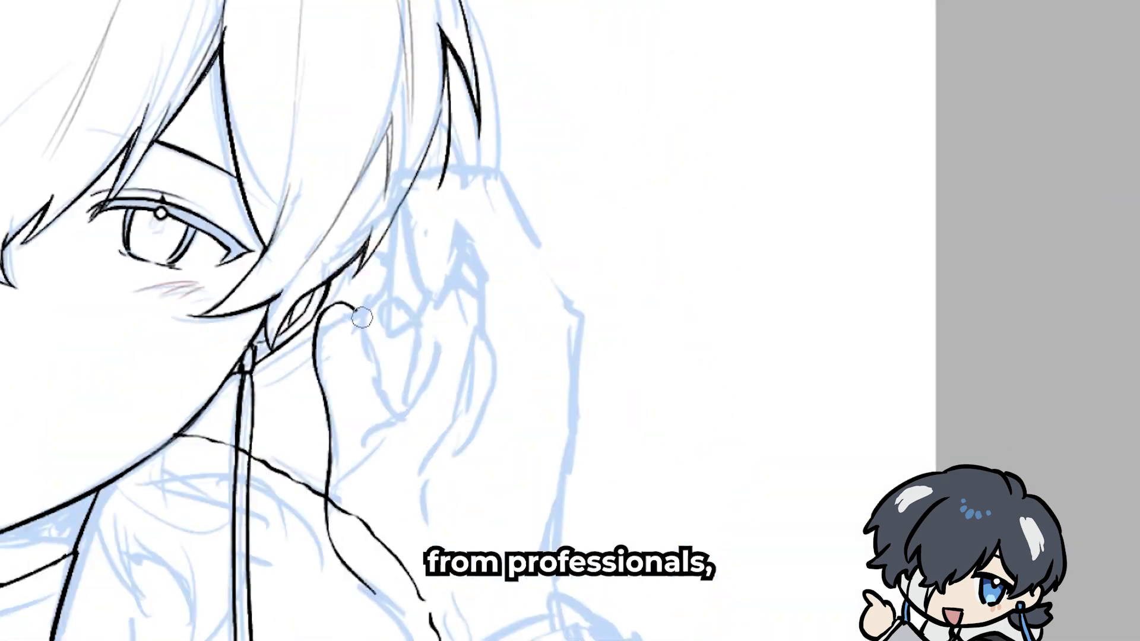
{"action": "scroll", "coordinate": [539, 168], "scroll_direction": "down", "scroll_amount": 2}
{"action": "scroll", "coordinate": [644, 69], "scroll_direction": "up", "scroll_amount": 3}
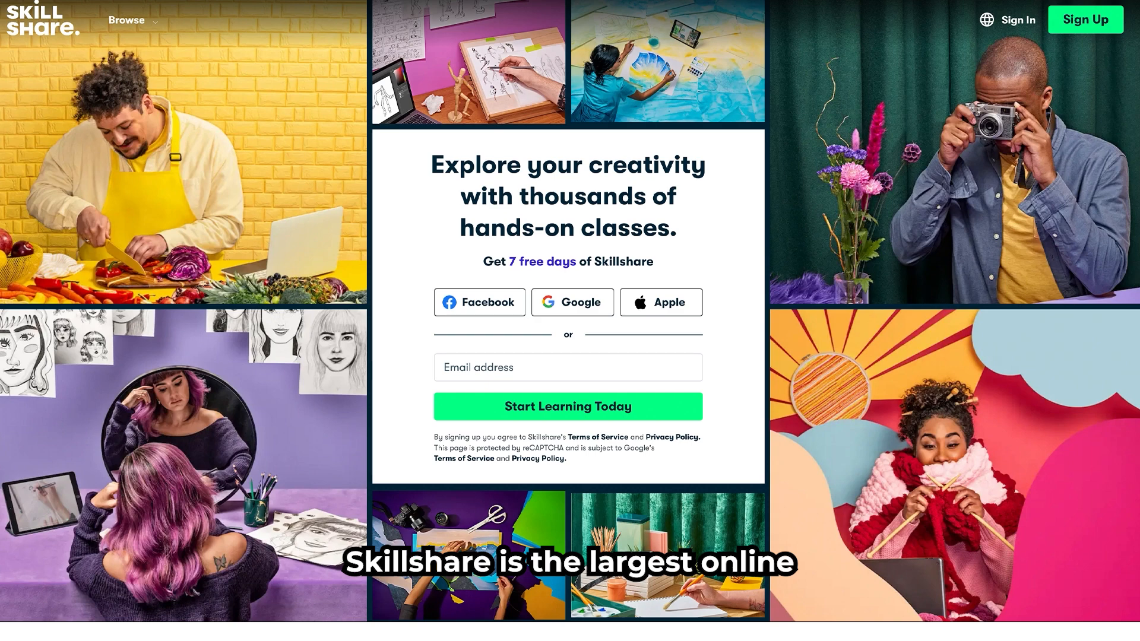
Switch to the Skillshare website and look through its home page, featured courses, learning paths and recommended classes.
{"action": "scroll", "coordinate": [570, 320], "scroll_direction": "down", "scroll_amount": 7}
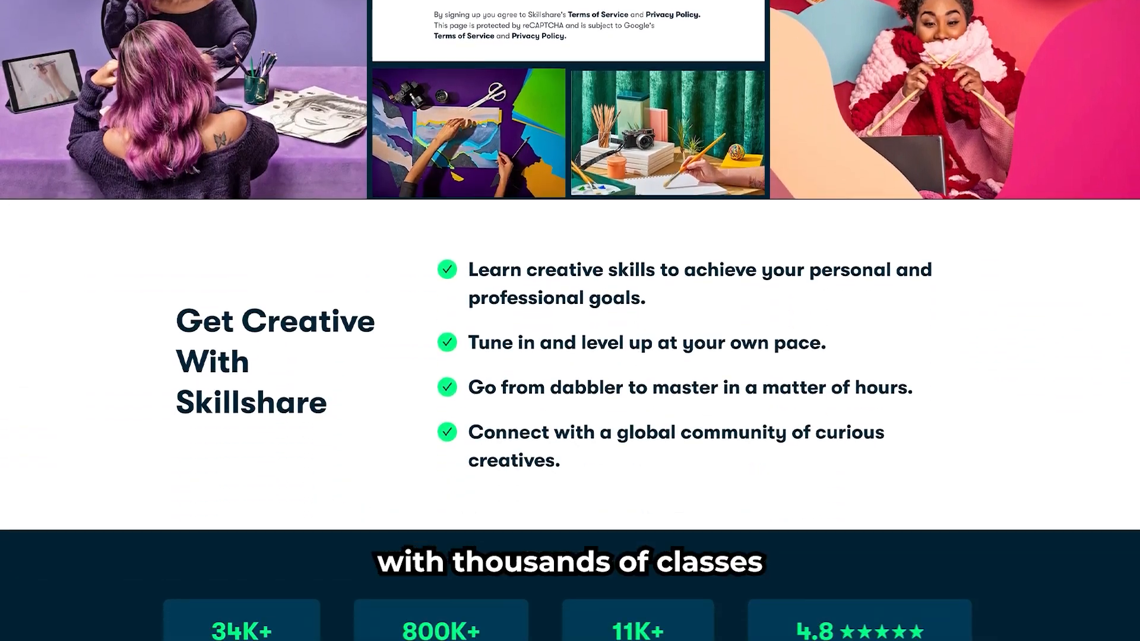
{"action": "scroll", "coordinate": [570, 320], "scroll_direction": "down", "scroll_amount": 10}
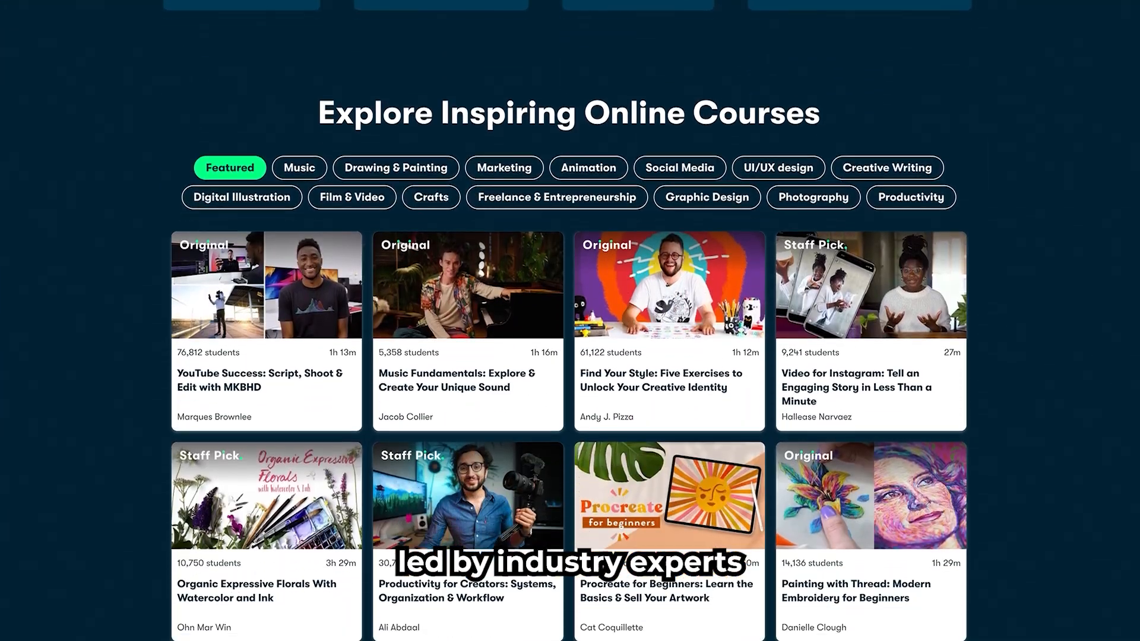
{"action": "scroll", "coordinate": [569, 320], "scroll_direction": "down", "scroll_amount": 1}
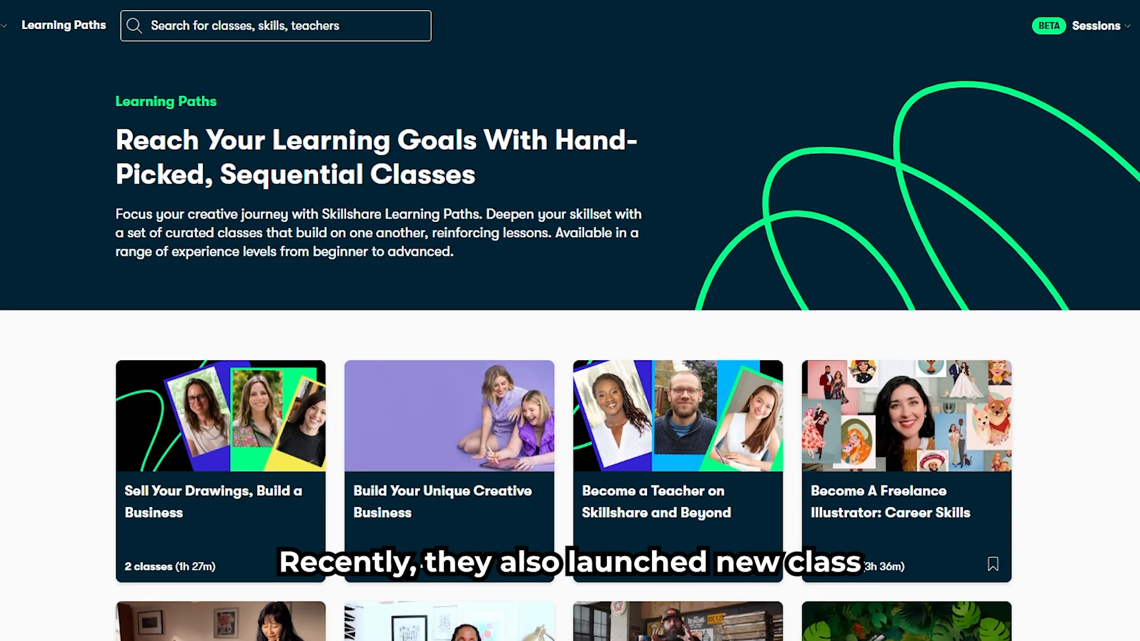
{"action": "scroll", "coordinate": [570, 356], "scroll_direction": "down", "scroll_amount": 3}
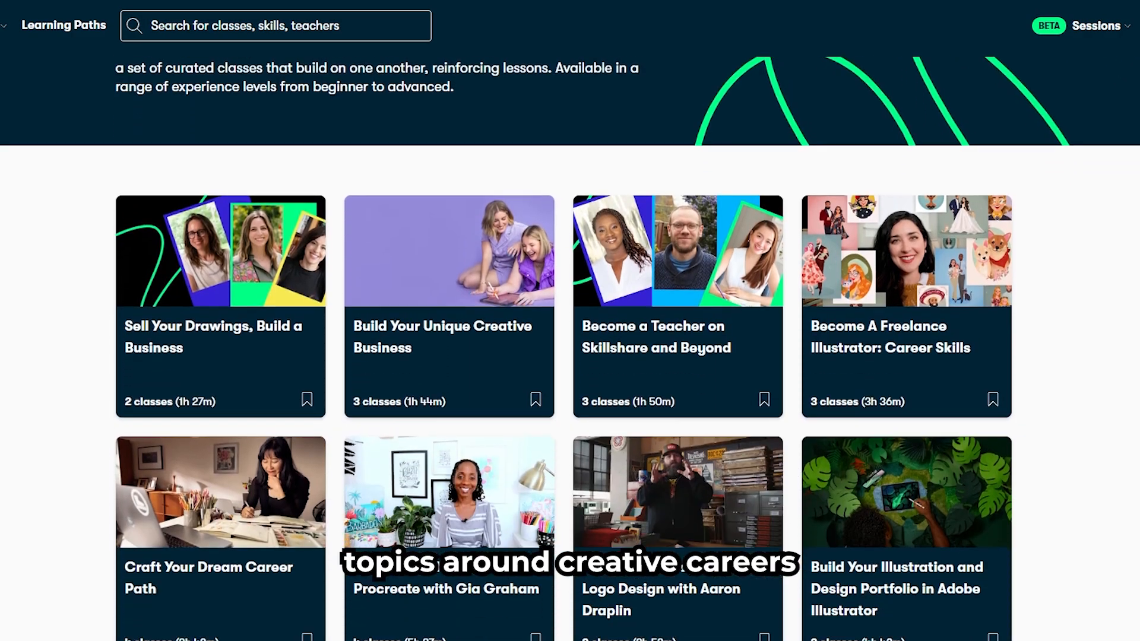
{"action": "scroll", "coordinate": [570, 356], "scroll_direction": "down", "scroll_amount": 10}
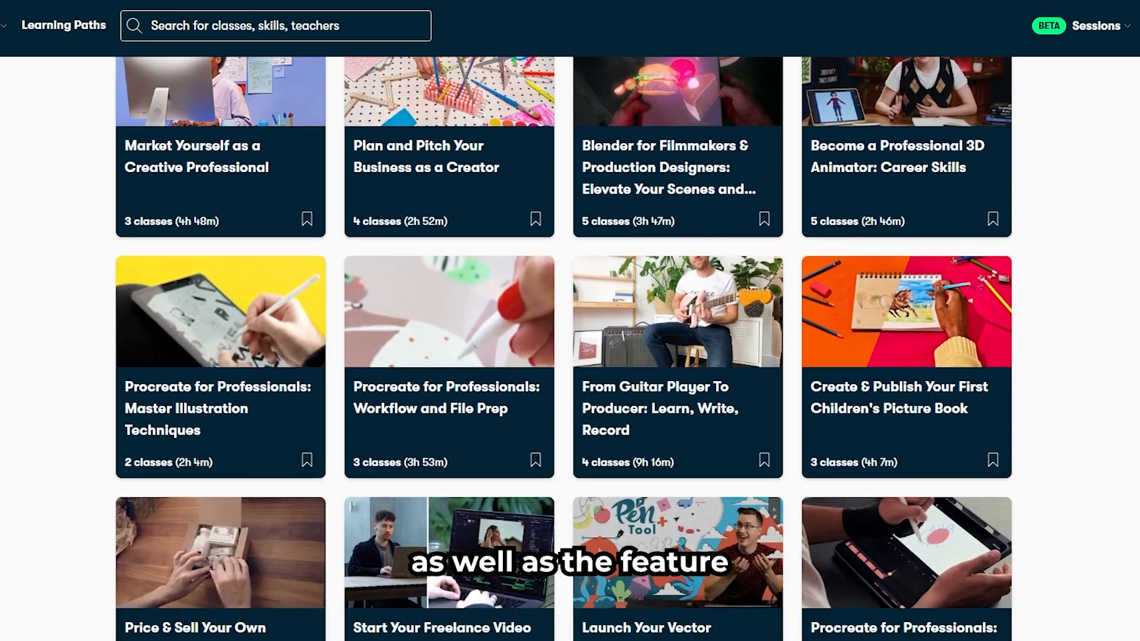
{"action": "scroll", "coordinate": [570, 356], "scroll_direction": "down", "scroll_amount": 7}
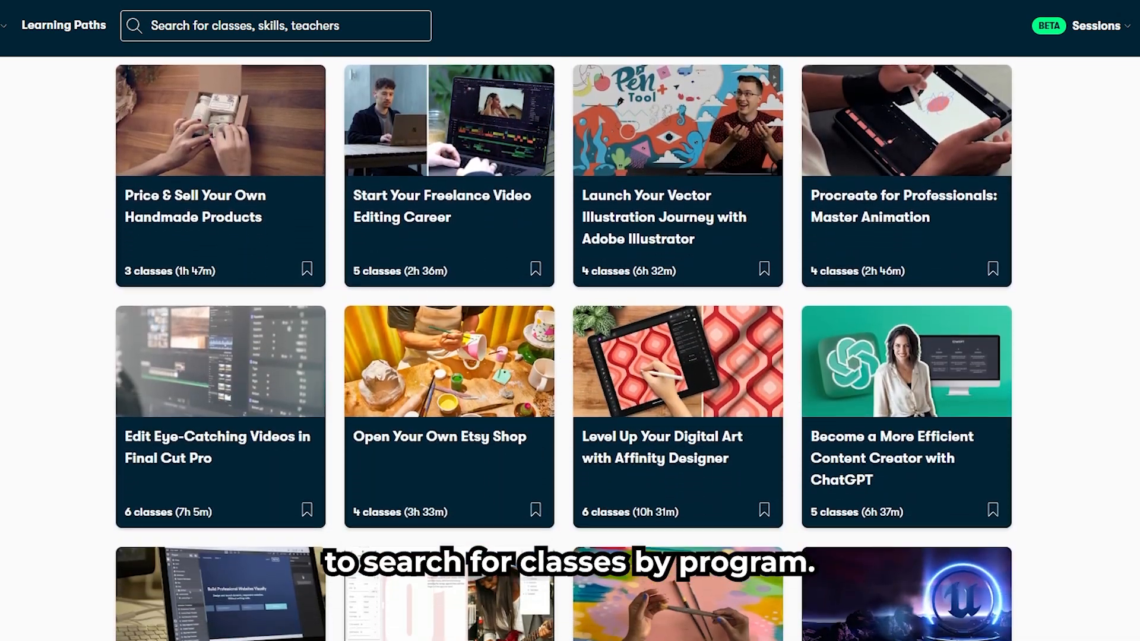
{"action": "scroll", "coordinate": [569, 356], "scroll_direction": "down", "scroll_amount": 1}
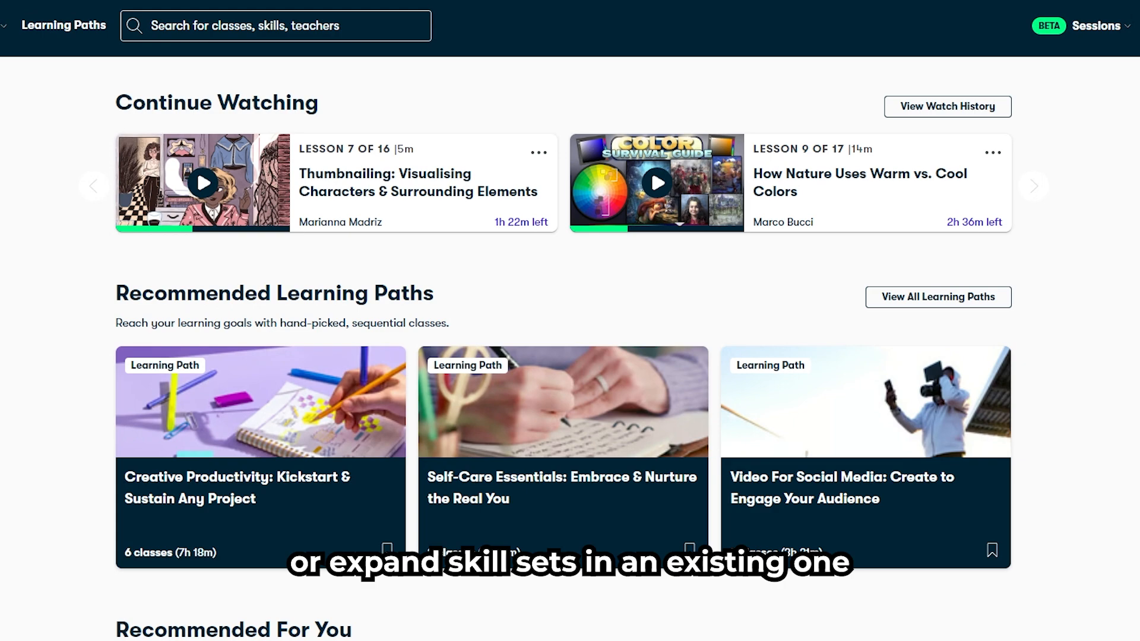
{"action": "scroll", "coordinate": [570, 344], "scroll_direction": "down", "scroll_amount": 3}
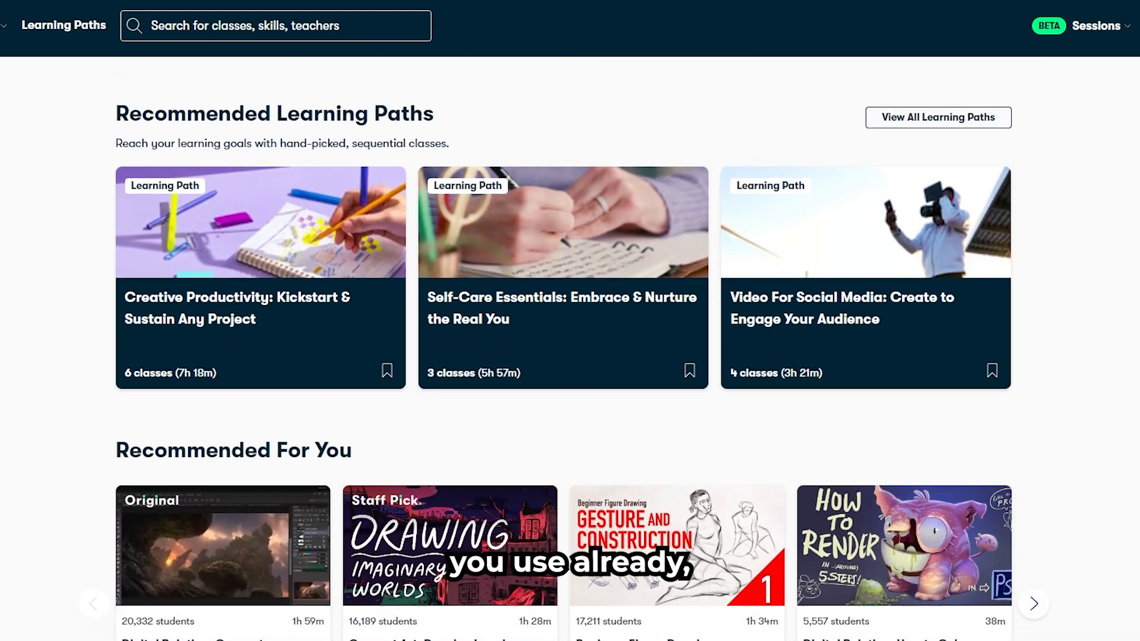
{"action": "scroll", "coordinate": [570, 345], "scroll_direction": "down", "scroll_amount": 9}
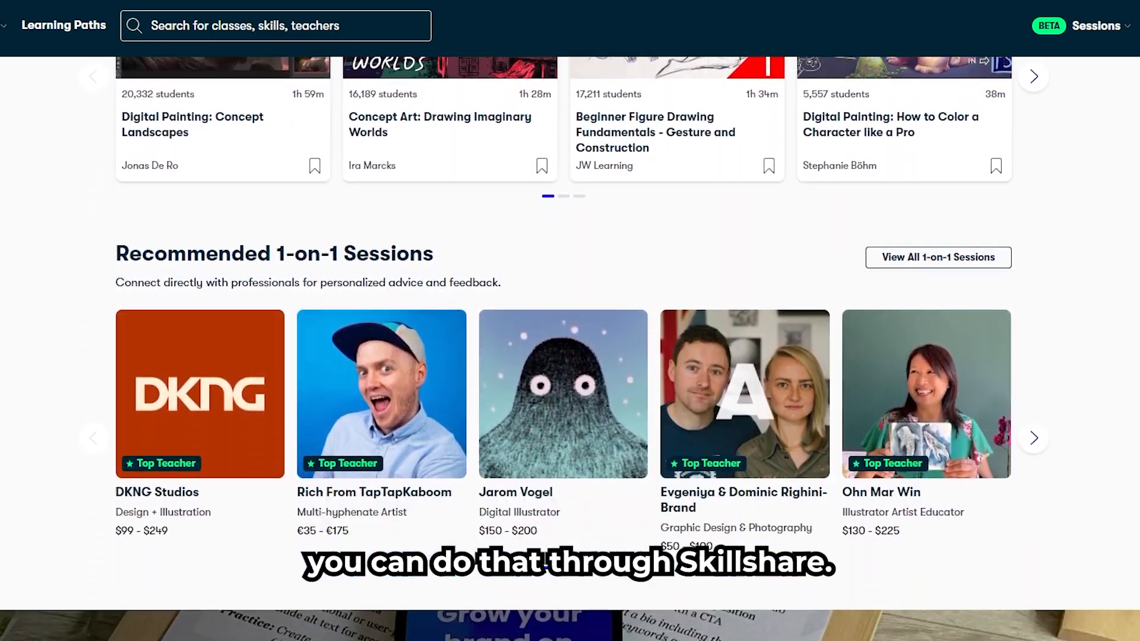
{"action": "scroll", "coordinate": [570, 344], "scroll_direction": "down", "scroll_amount": 10}
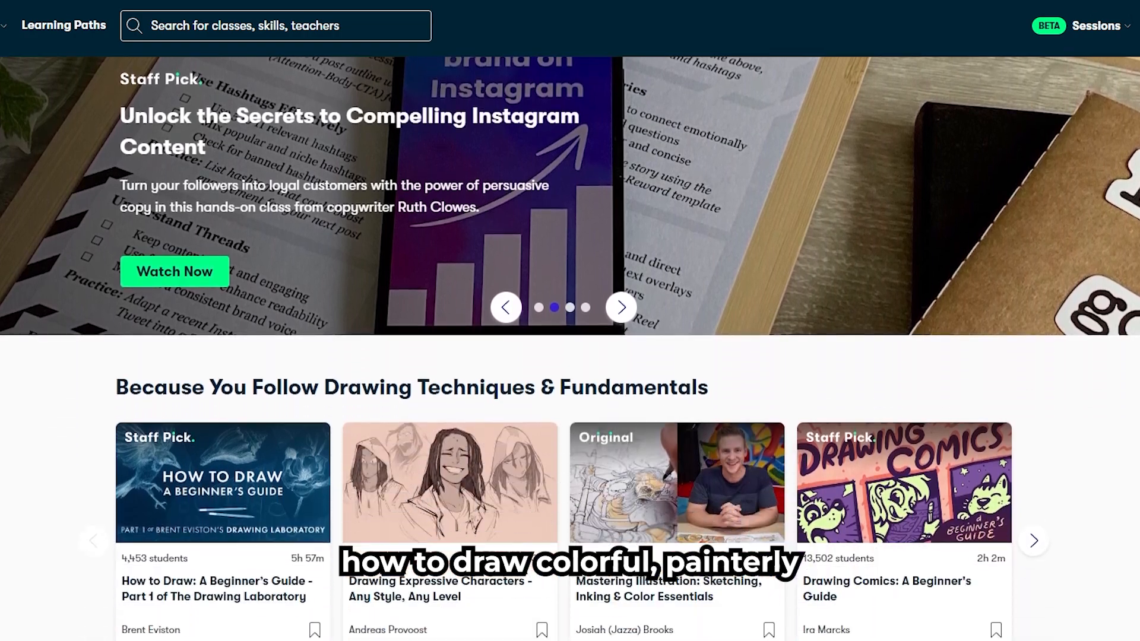
{"action": "scroll", "coordinate": [569, 344], "scroll_direction": "down", "scroll_amount": 6}
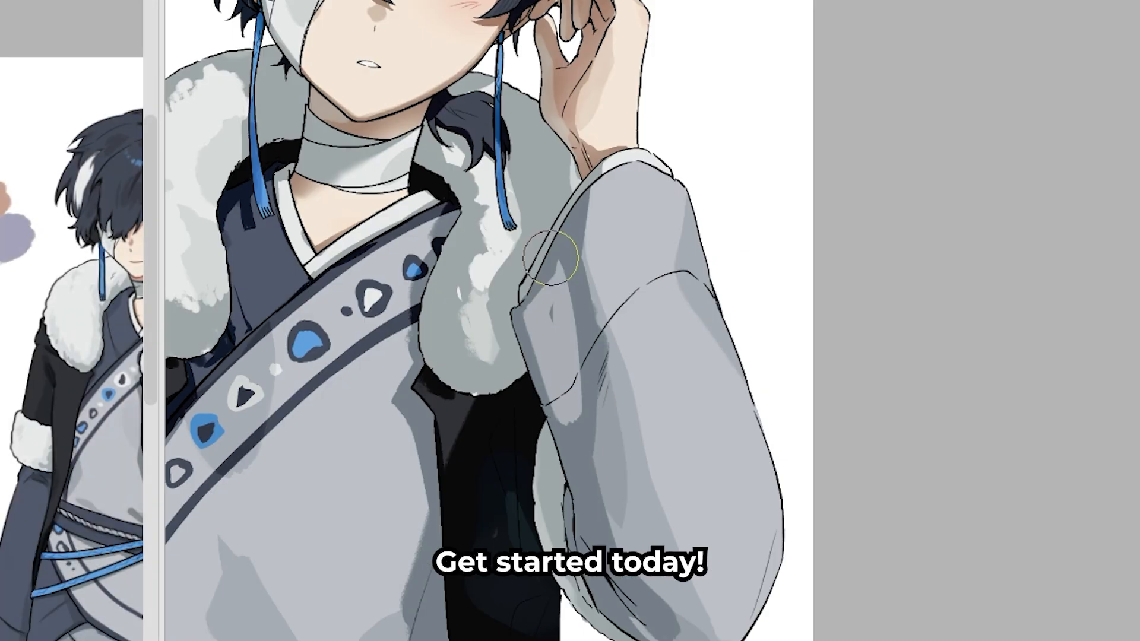
{"action": "scroll", "coordinate": [610, 467], "scroll_direction": "up", "scroll_amount": 3}
{"action": "scroll", "coordinate": [399, 420], "scroll_direction": "down", "scroll_amount": 4}
{"action": "scroll", "coordinate": [489, 297], "scroll_direction": "up", "scroll_amount": 4}
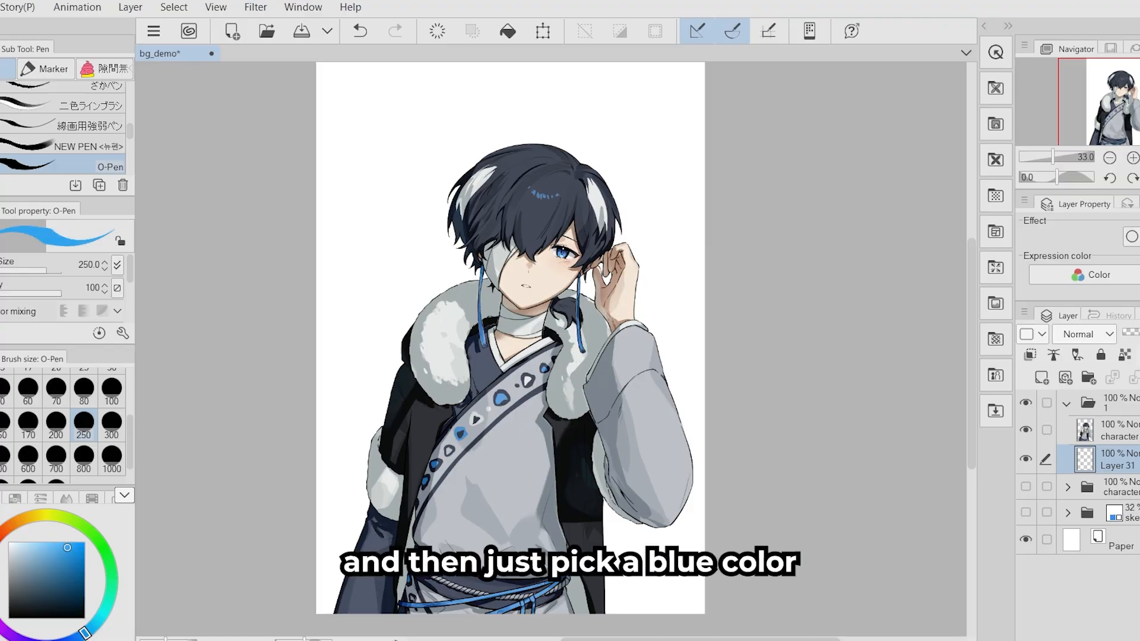
Fill the empty layer beneath the character with blue as the sky base.
{"action": "left_click", "coordinate": [508, 33]}
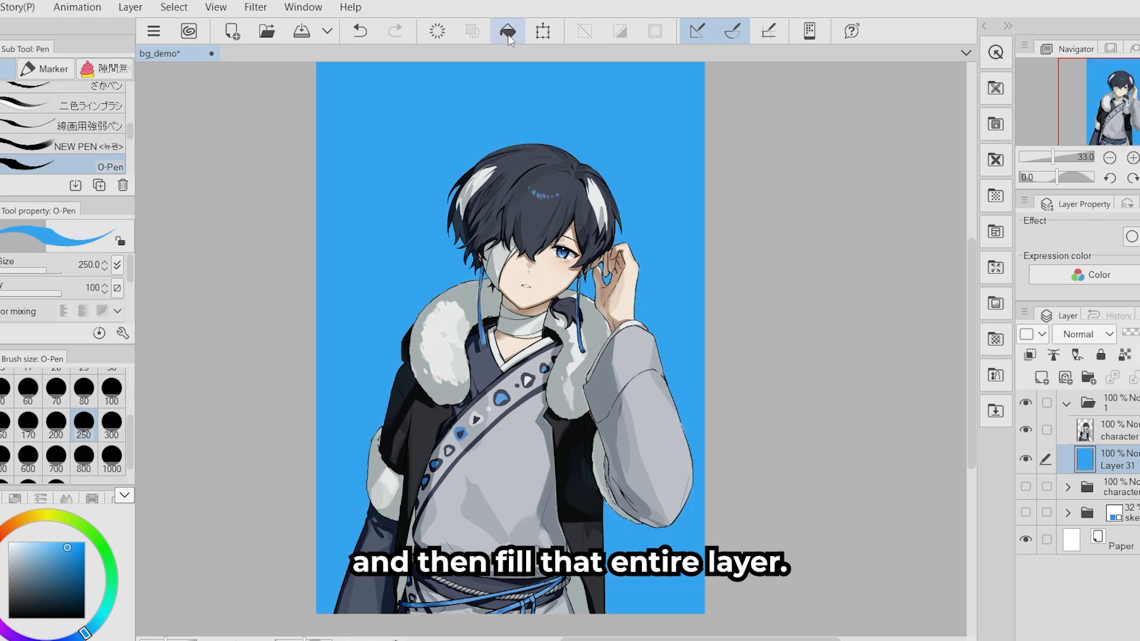
{"action": "left_click_drag", "start_coordinate": [592, 159], "coordinate": [582, 202]}
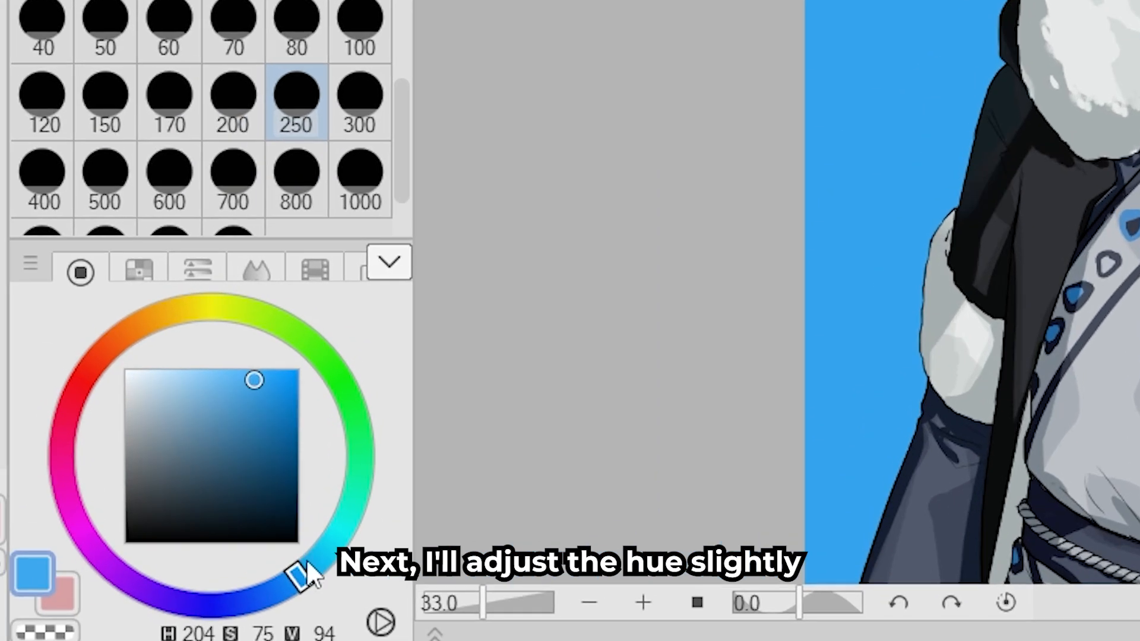
Airbrush the lower part of the sky with a slightly more cyan blue, using the Soft airbrush at size 1000.
{"action": "left_click_drag", "start_coordinate": [85, 630], "coordinate": [89, 628]}
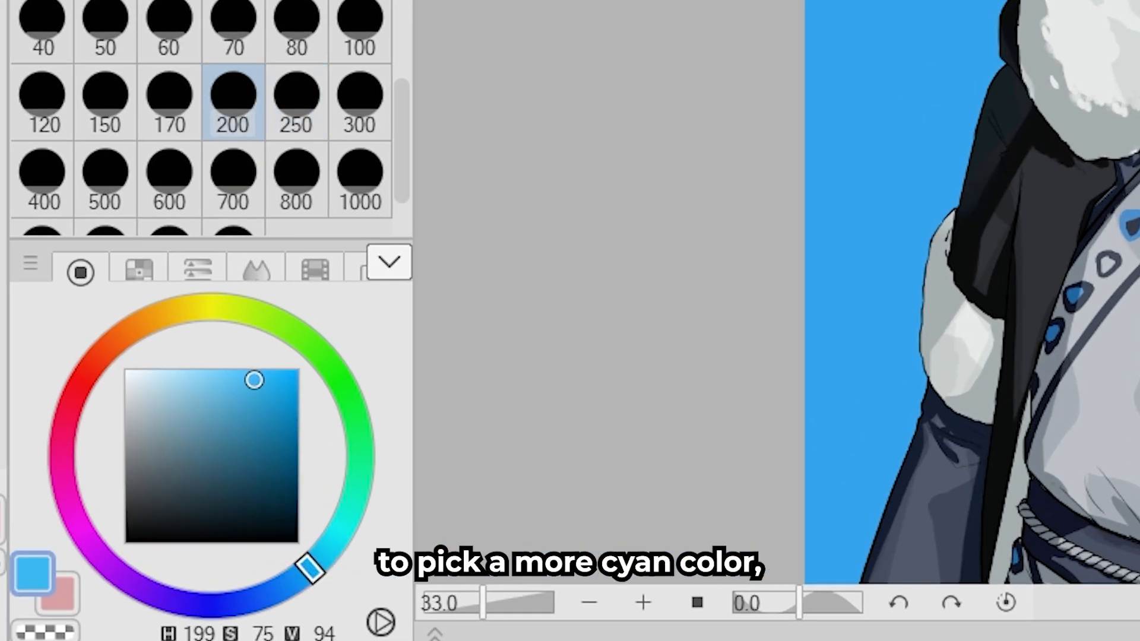
{"action": "left_click", "coordinate": [360, 189]}
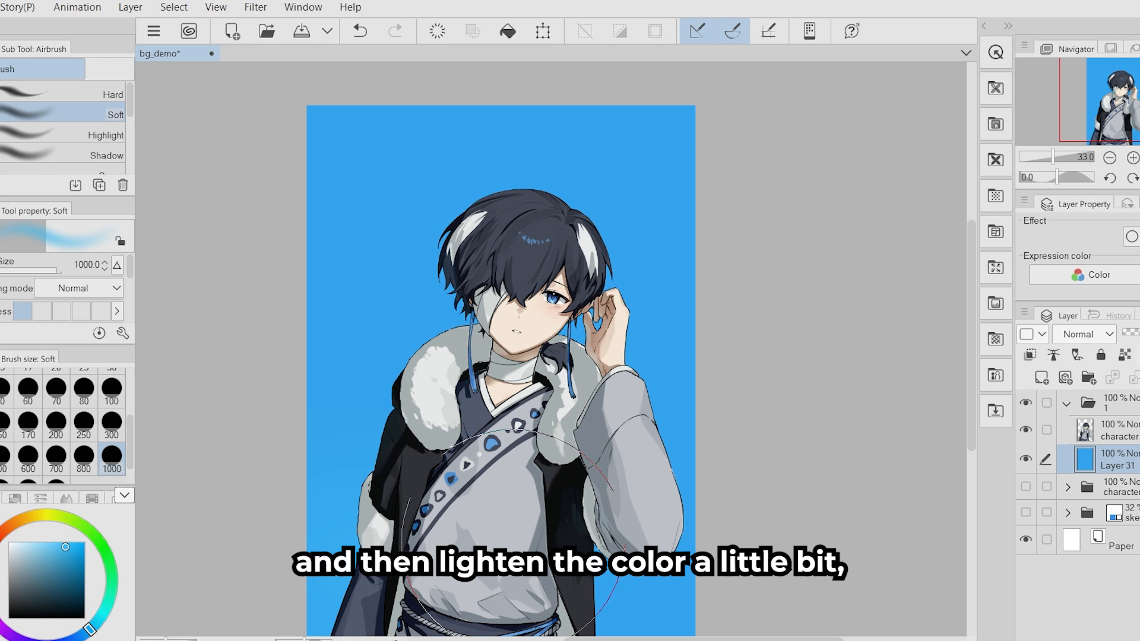
{"action": "left_click_drag", "start_coordinate": [513, 539], "coordinate": [770, 538]}
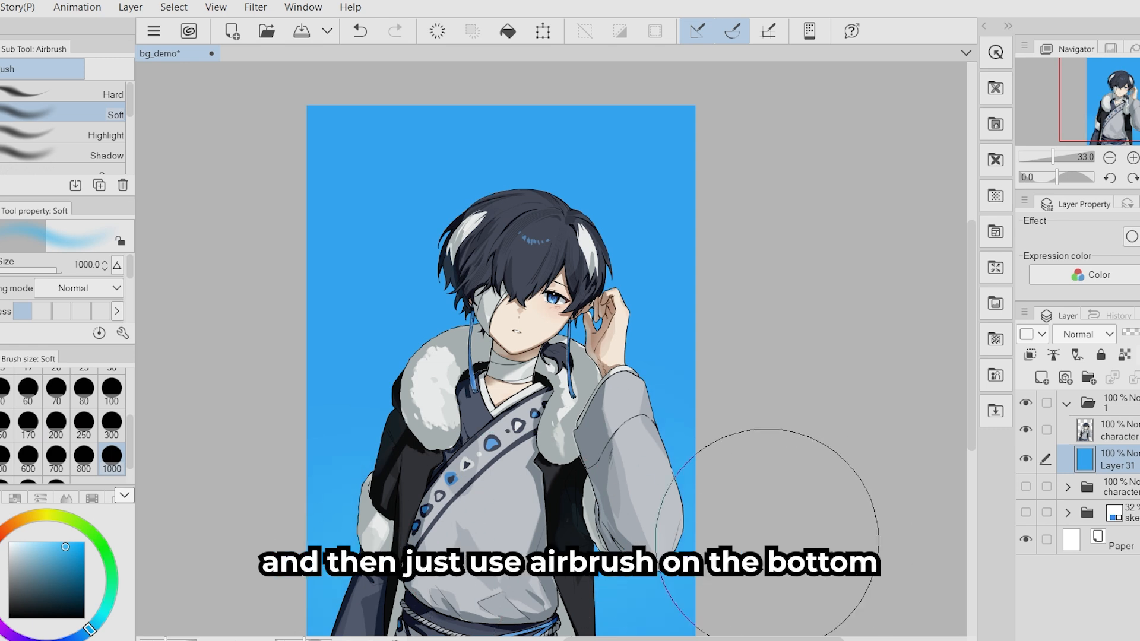
{"action": "left_click_drag", "start_coordinate": [623, 410], "coordinate": [611, 360]}
Pick a lighter tint of the same blue and airbrush it along the bottom of the sky.
{"action": "left_click", "coordinate": [36, 543]}
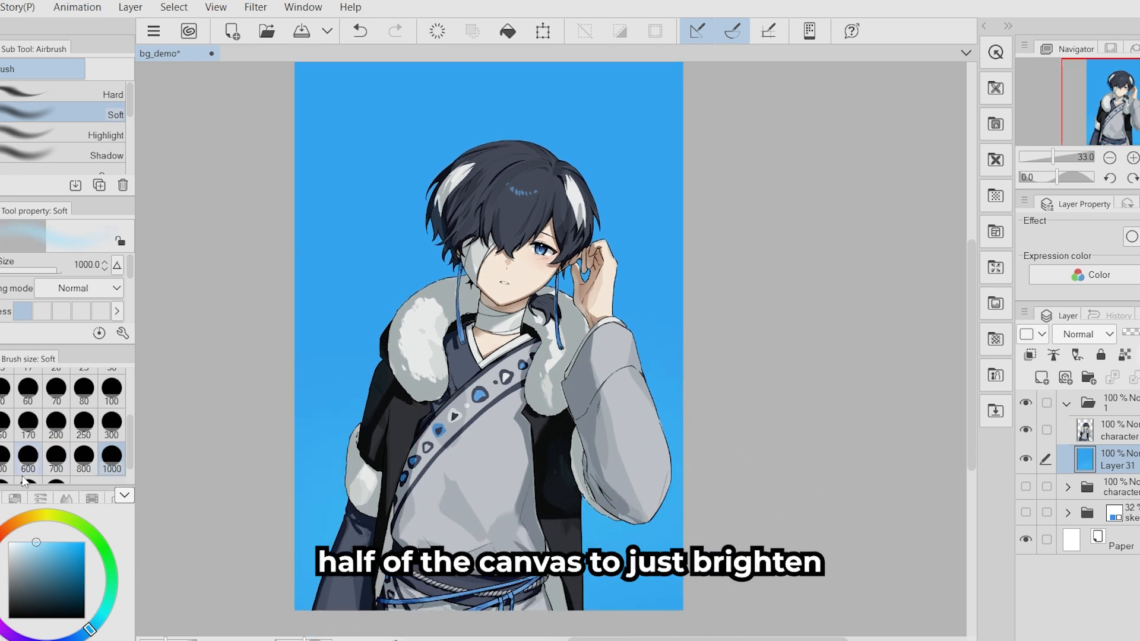
{"action": "left_click_drag", "start_coordinate": [380, 504], "coordinate": [359, 457]}
{"action": "left_click_drag", "start_coordinate": [297, 563], "coordinate": [508, 484]}
{"action": "scroll", "coordinate": [130, 470], "scroll_direction": "down", "scroll_amount": 1}
Enlarge the Soft airbrush to 2000, shift the hue further toward cyan and brighten the lower sky into a soft gradient.
{"action": "left_click", "coordinate": [56, 466]}
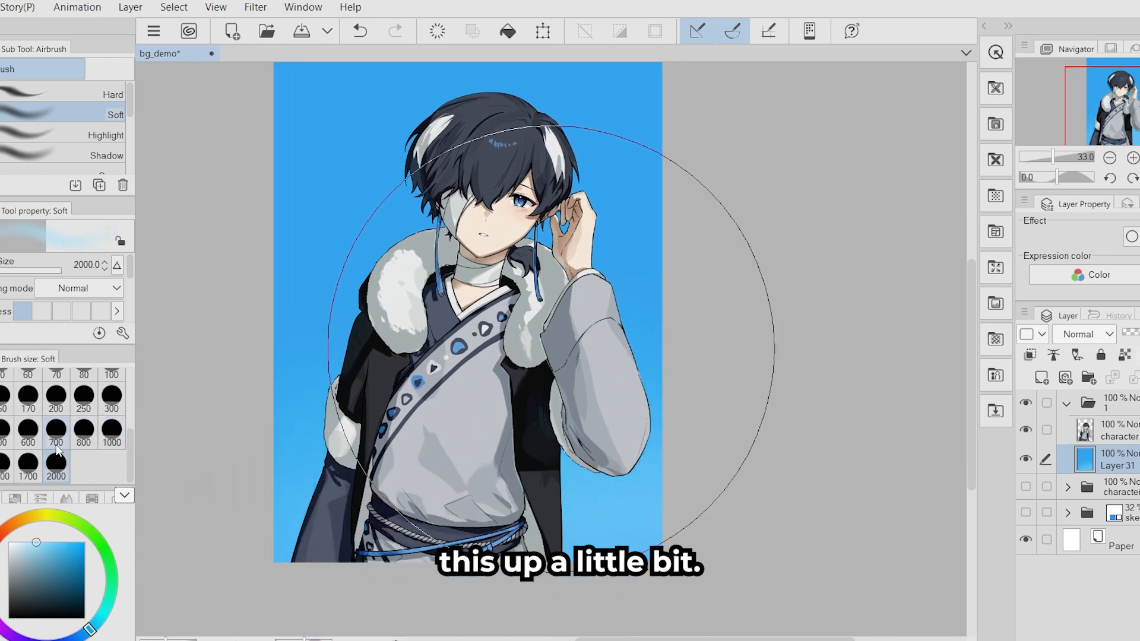
{"action": "left_click_drag", "start_coordinate": [92, 628], "coordinate": [95, 625]}
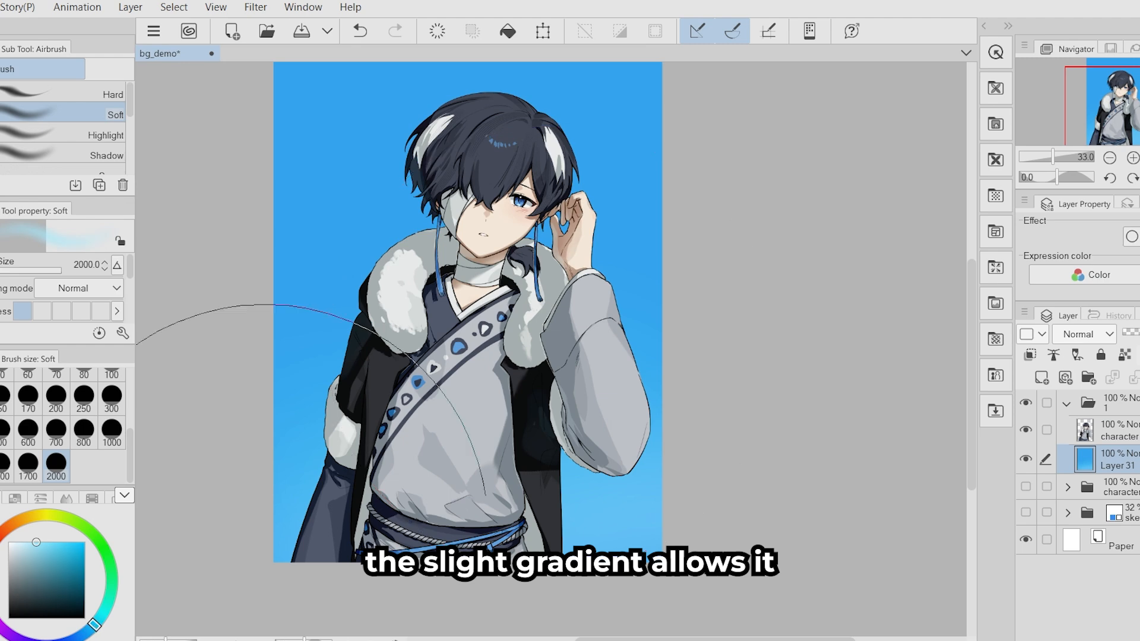
{"action": "left_click_drag", "start_coordinate": [279, 524], "coordinate": [501, 523]}
{"action": "key", "text": "ctrl+z"}
{"action": "left_click_drag", "start_coordinate": [694, 424], "coordinate": [240, 524]}
{"action": "left_click_drag", "start_coordinate": [479, 482], "coordinate": [431, 540]}
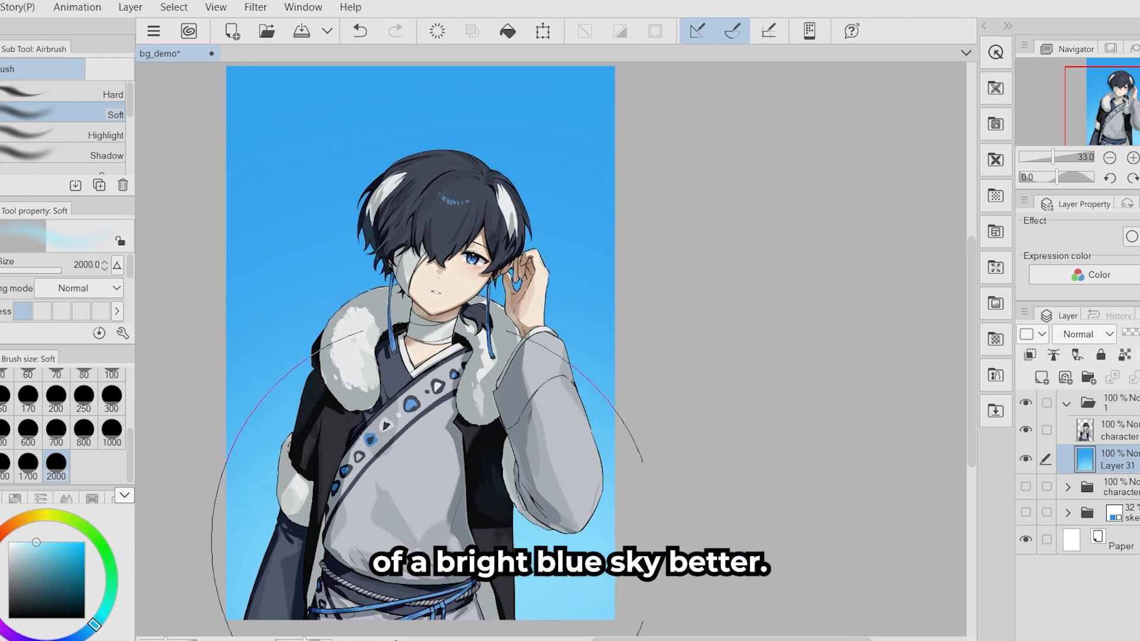
{"action": "left_click_drag", "start_coordinate": [585, 523], "coordinate": [595, 455]}
{"action": "left_click_drag", "start_coordinate": [274, 541], "coordinate": [282, 604]}
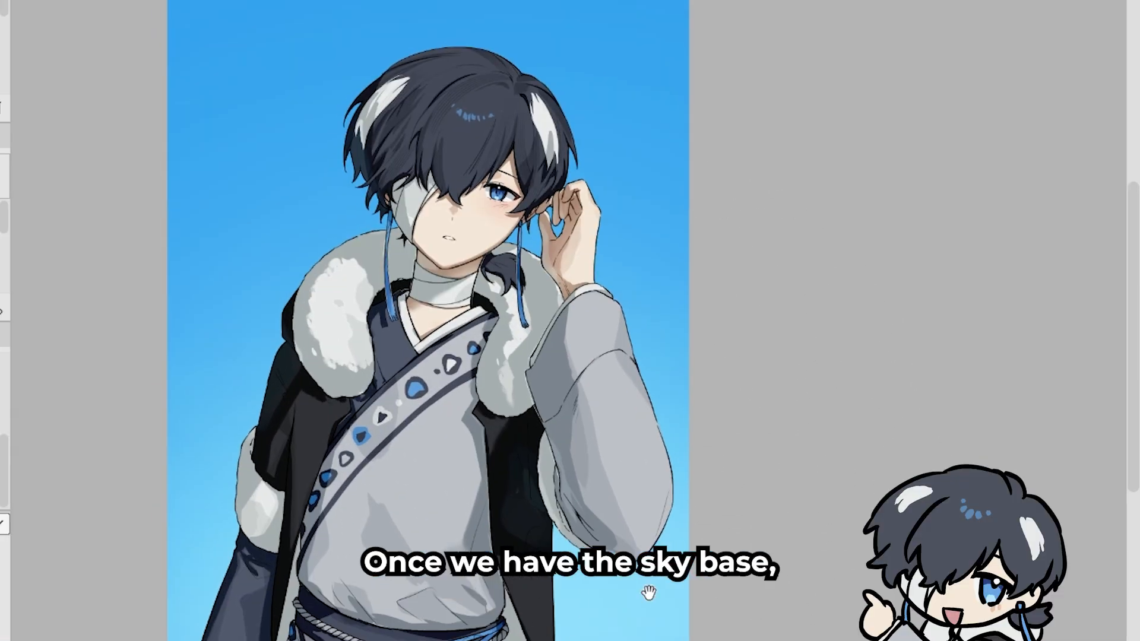
Block in a large white cloud behind the left-hand shoulder and a low white cloud beneath the raised arm.
{"action": "left_click_drag", "start_coordinate": [611, 544], "coordinate": [606, 560]}
{"action": "left_click_drag", "start_coordinate": [675, 550], "coordinate": [676, 552]}
{"action": "left_click_drag", "start_coordinate": [706, 512], "coordinate": [709, 512]}
{"action": "left_click_drag", "start_coordinate": [781, 547], "coordinate": [788, 541]}
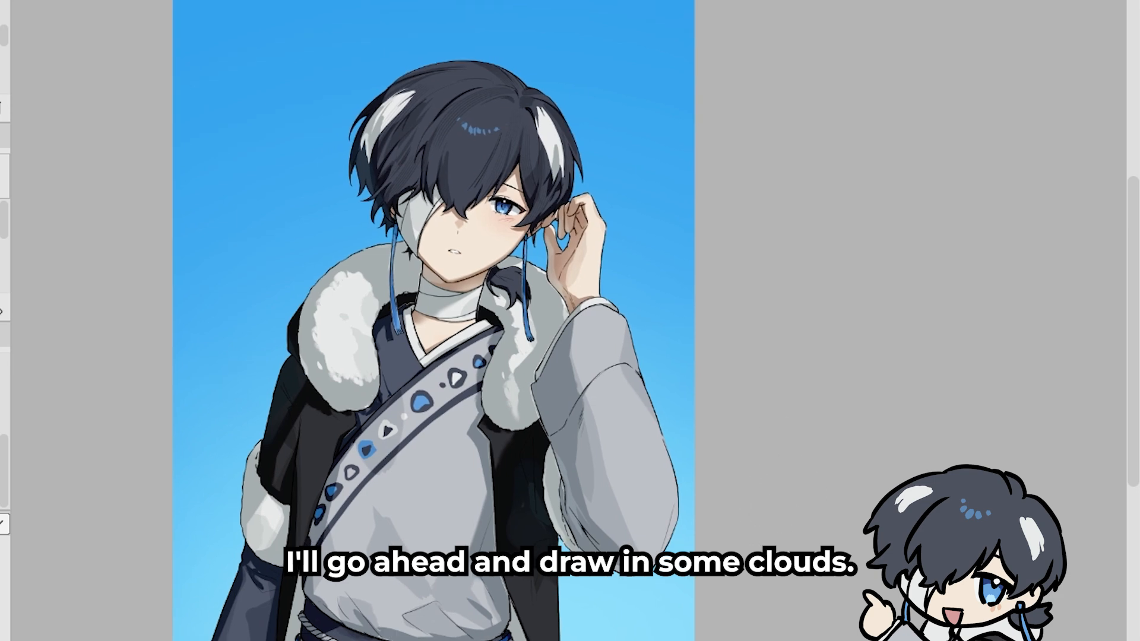
{"action": "mouse_move", "coordinate": [270, 365]}
{"action": "left_mouse_down"}
{"action": "mouse_move", "coordinate": [269, 272]}
{"action": "mouse_move", "coordinate": [220, 535]}
{"action": "left_mouse_up"}
{"action": "mouse_move", "coordinate": [697, 459]}
{"action": "left_mouse_down"}
{"action": "mouse_move", "coordinate": [705, 586]}
{"action": "mouse_move", "coordinate": [697, 459]}
{"action": "left_mouse_up"}
{"action": "left_click_drag", "start_coordinate": [588, 585], "coordinate": [656, 598]}
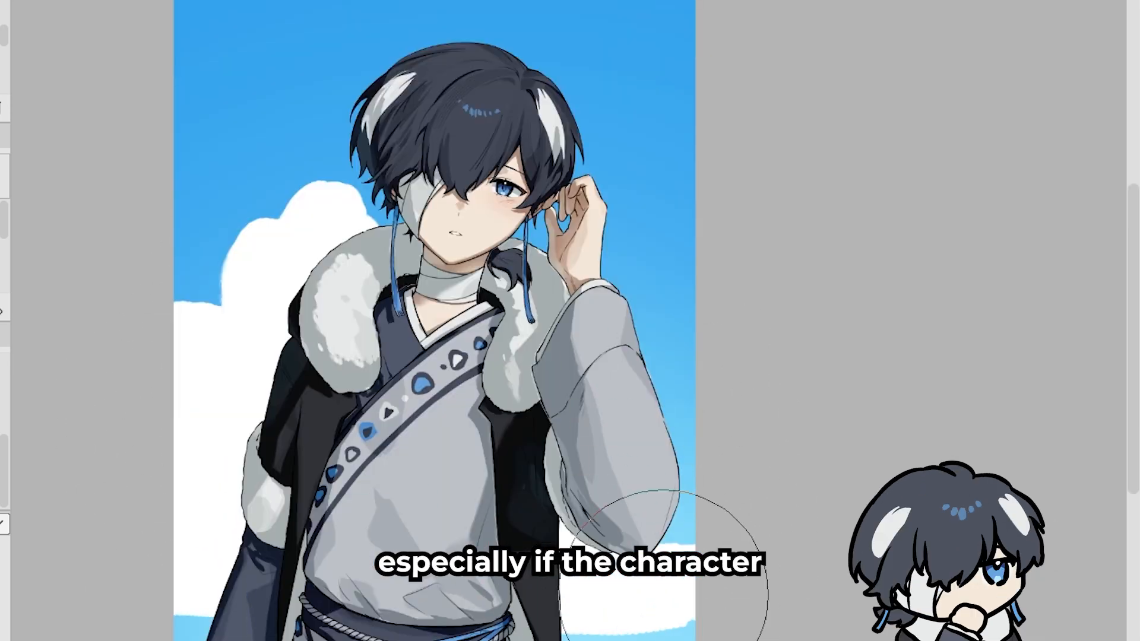
Round out the left-hand cloud toward the canvas edge and build up a tall white cloud behind the raised arm.
{"action": "left_click_drag", "start_coordinate": [232, 261], "coordinate": [193, 303]}
{"action": "left_click_drag", "start_coordinate": [617, 374], "coordinate": [595, 353]}
{"action": "mouse_move", "coordinate": [666, 452]}
{"action": "left_mouse_down"}
{"action": "mouse_move", "coordinate": [646, 295]}
{"action": "mouse_move", "coordinate": [611, 292]}
{"action": "left_mouse_up"}
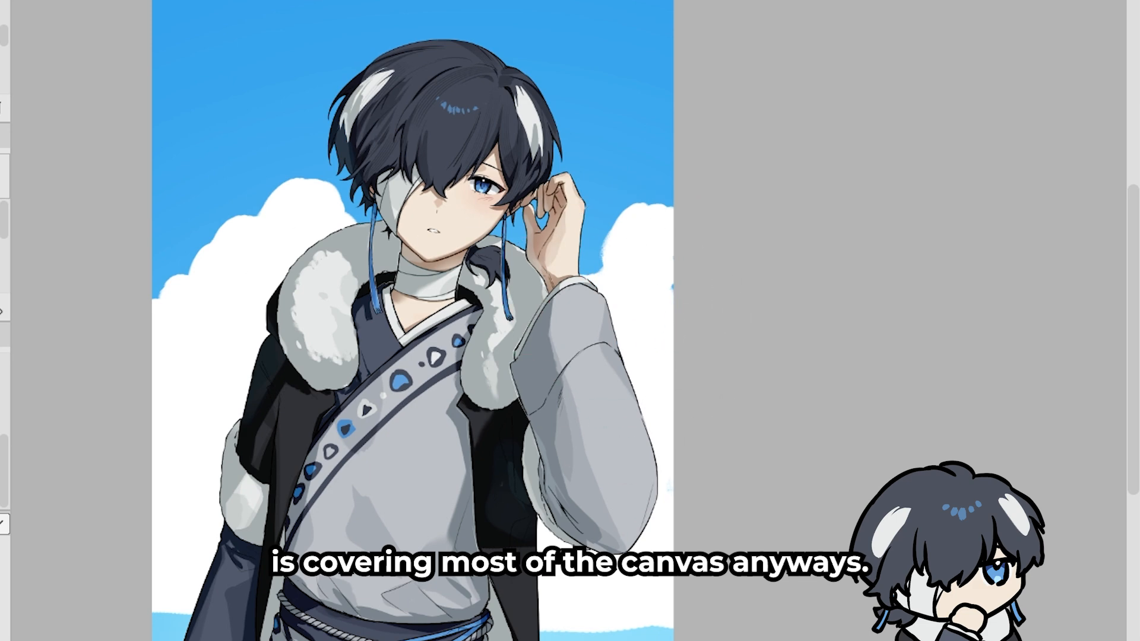
Refine the cloud silhouettes on both sides of the character, adding small puffs along the right-hand cloud's top.
{"action": "left_click_drag", "start_coordinate": [196, 241], "coordinate": [307, 276]}
{"action": "mouse_move", "coordinate": [679, 238]}
{"action": "left_mouse_down"}
{"action": "mouse_move", "coordinate": [465, 317]}
{"action": "mouse_move", "coordinate": [478, 353]}
{"action": "left_mouse_up"}
{"action": "left_click_drag", "start_coordinate": [647, 143], "coordinate": [522, 285]}
{"action": "mouse_move", "coordinate": [261, 356]}
{"action": "left_mouse_down"}
{"action": "mouse_move", "coordinate": [270, 317]}
{"action": "mouse_move", "coordinate": [220, 266]}
{"action": "mouse_move", "coordinate": [271, 279]}
{"action": "left_mouse_up"}
{"action": "mouse_move", "coordinate": [585, 306]}
{"action": "left_mouse_down"}
{"action": "mouse_move", "coordinate": [681, 251]}
{"action": "mouse_move", "coordinate": [610, 389]}
{"action": "mouse_move", "coordinate": [649, 382]}
{"action": "left_mouse_up"}
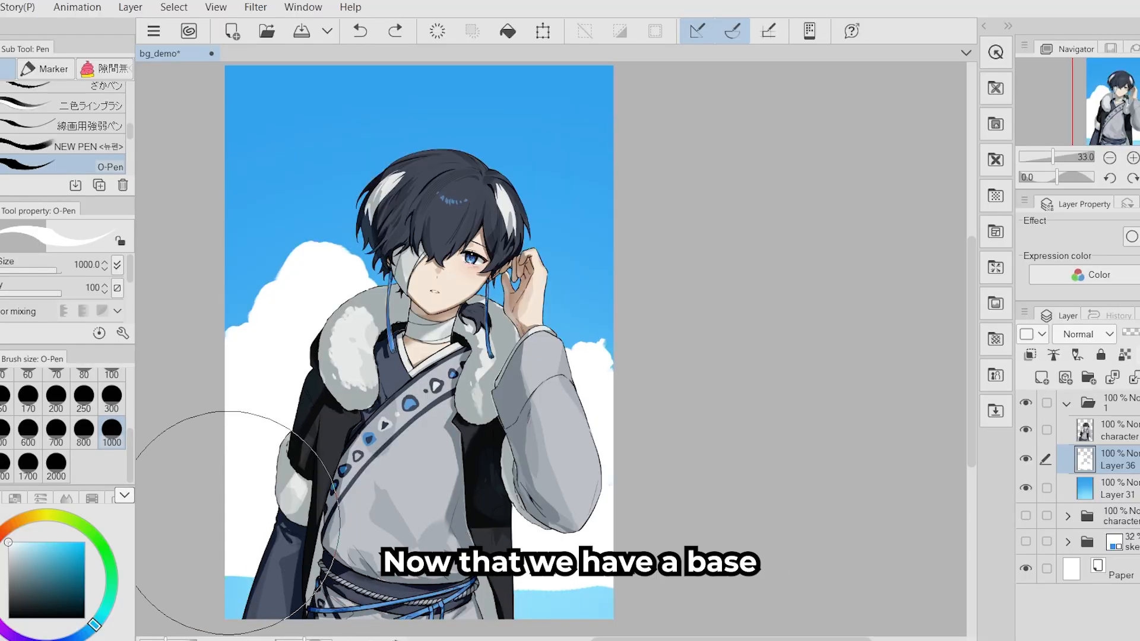
Lock the cloud layer's transparent pixels and shade the clouds with a slightly bluish off-white, using the O-Pen at size 300.
{"action": "left_click", "coordinate": [105, 405]}
{"action": "scroll", "coordinate": [264, 433], "scroll_direction": "down", "scroll_amount": 1}
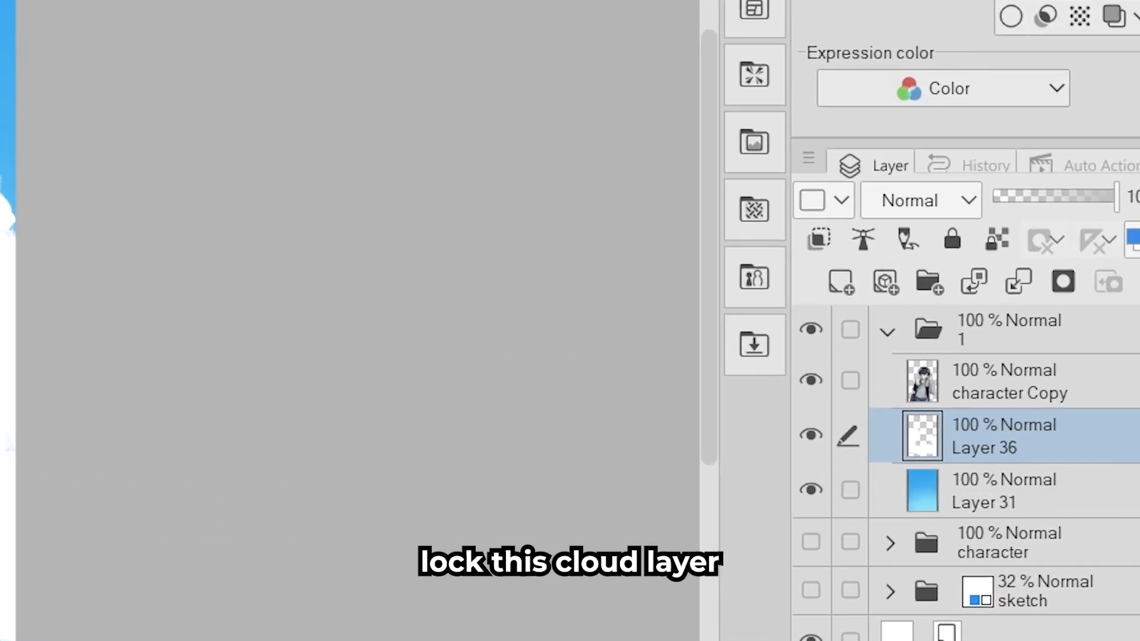
{"action": "left_click", "coordinate": [1127, 356]}
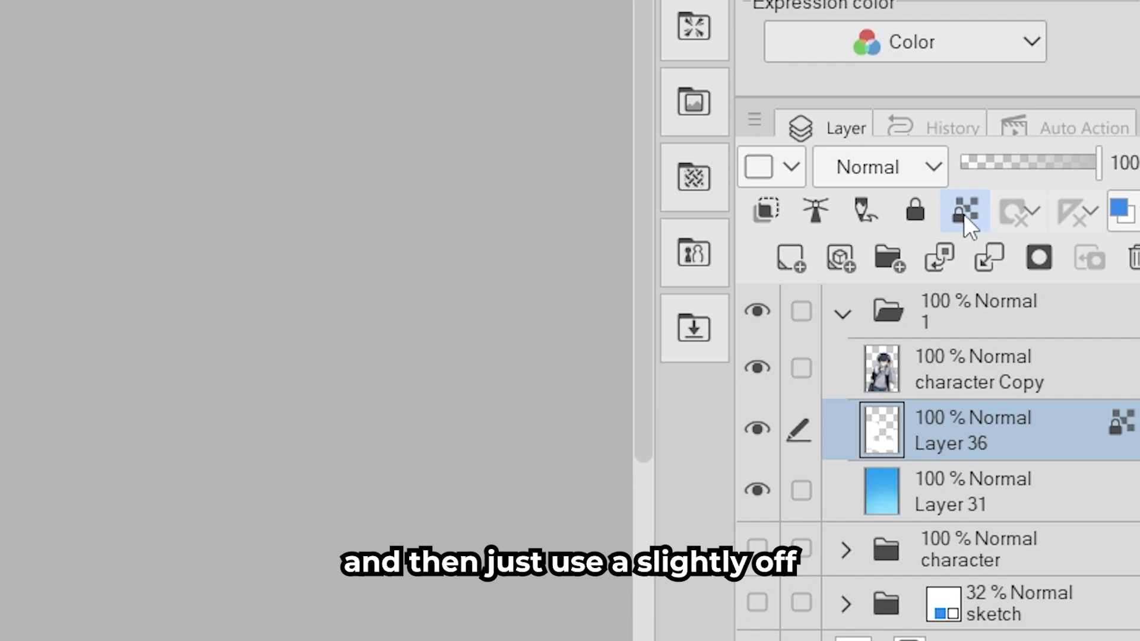
{"action": "key", "text": "c"}
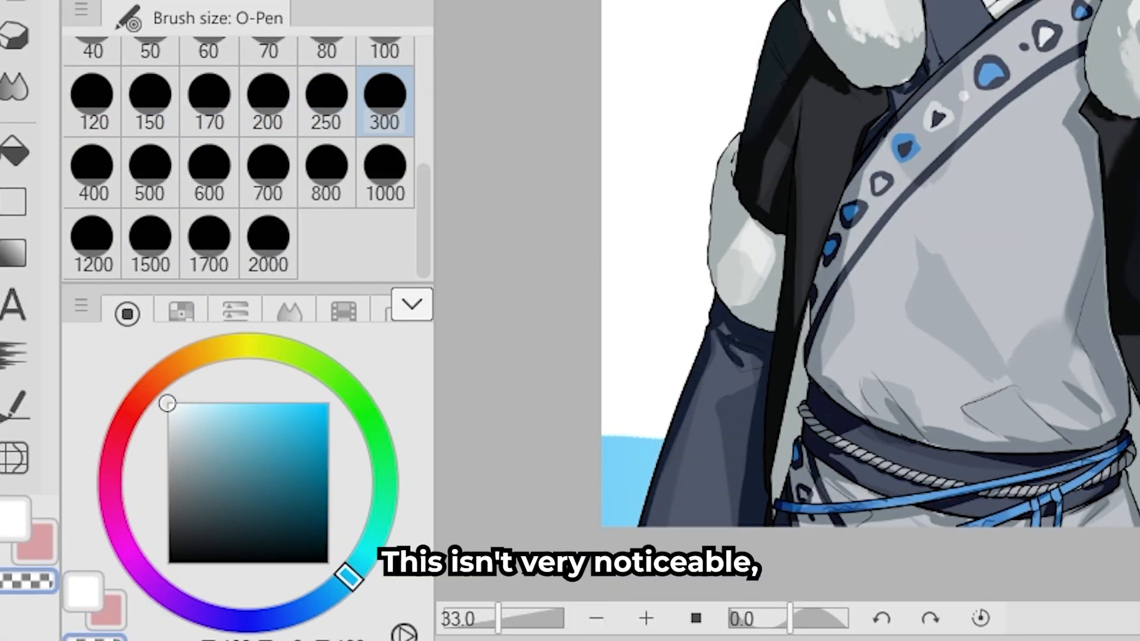
{"action": "left_click", "coordinate": [178, 408]}
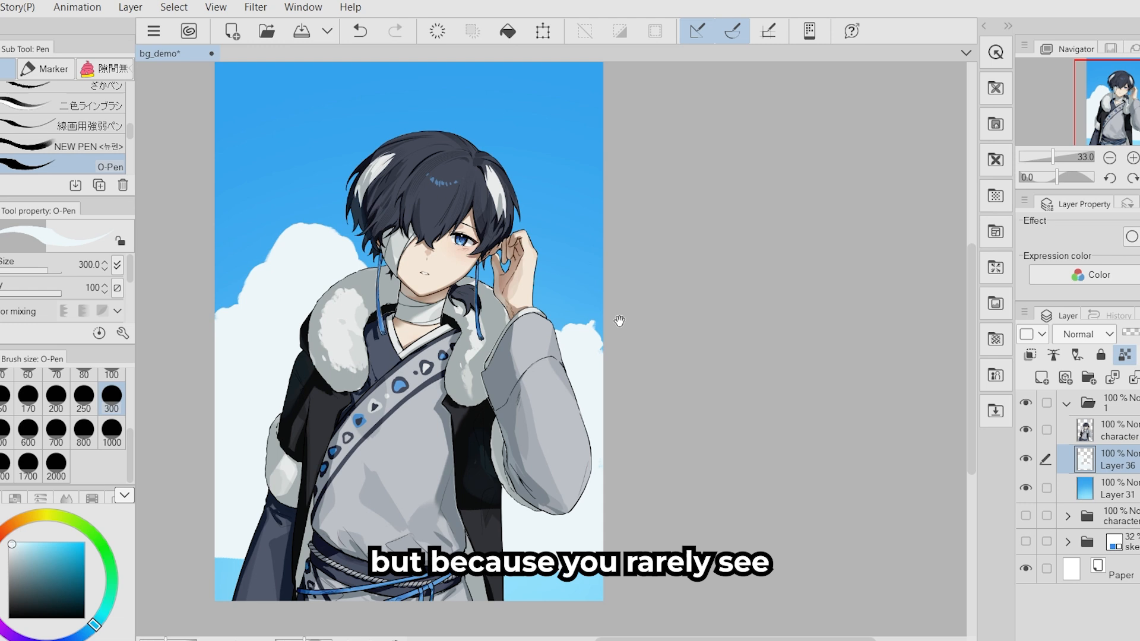
Paint gray-blue shadow patches over the left-hand cloud with the O-Pen at size 800, mixing in sampled sky blue.
{"action": "left_click_drag", "start_coordinate": [619, 321], "coordinate": [615, 346]}
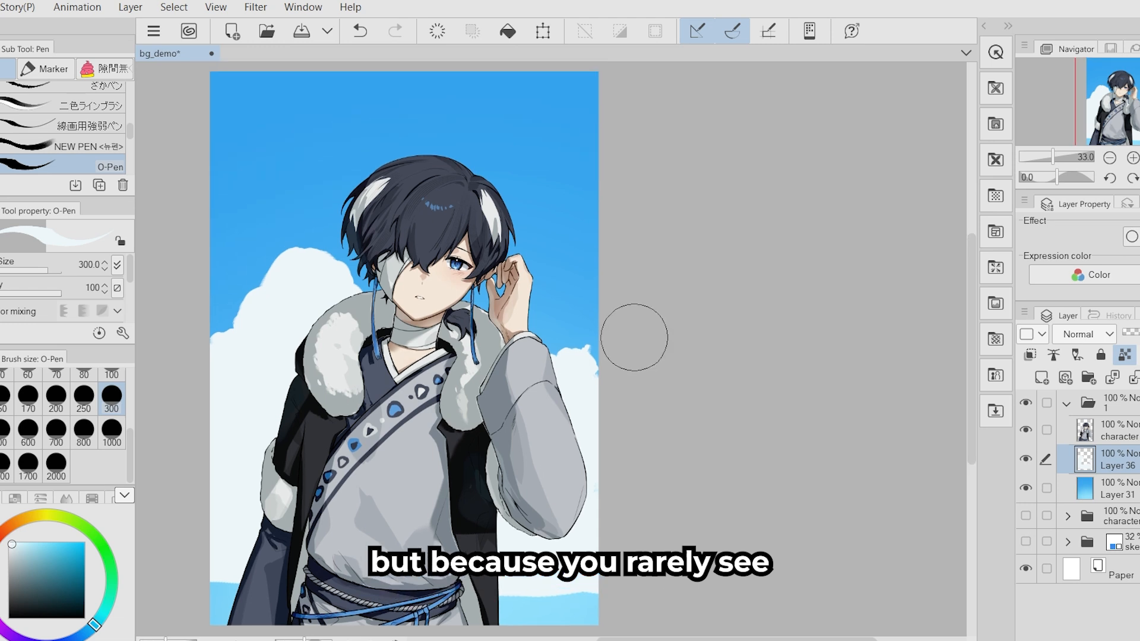
{"action": "left_click_drag", "start_coordinate": [626, 440], "coordinate": [621, 427]}
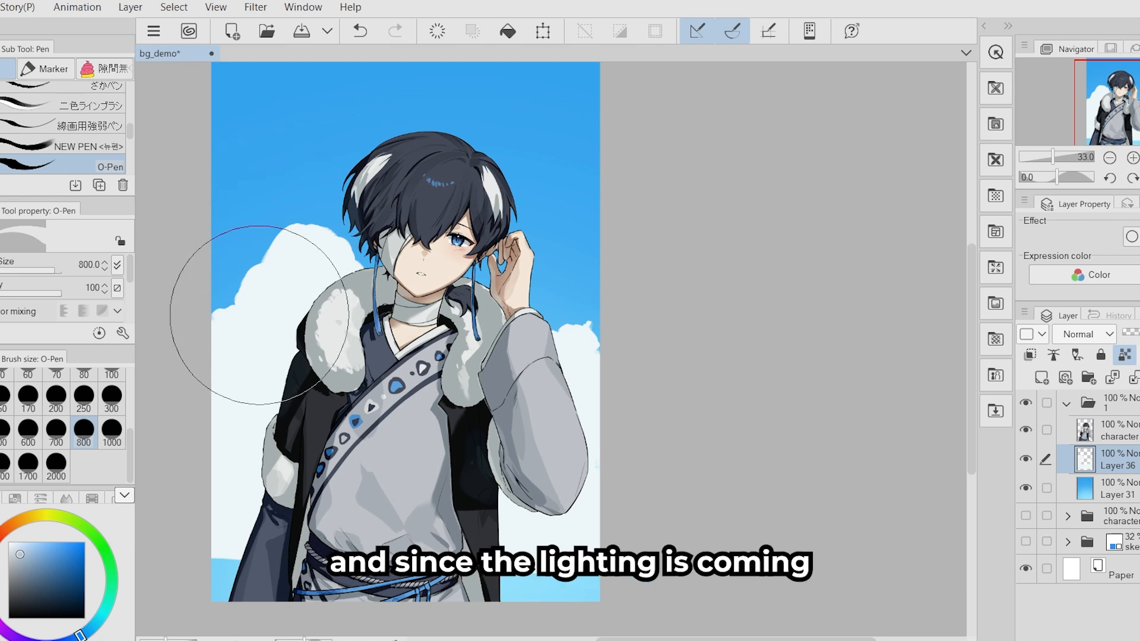
{"action": "key", "text": "alt"}
{"action": "left_click_drag", "start_coordinate": [276, 289], "coordinate": [283, 303]}
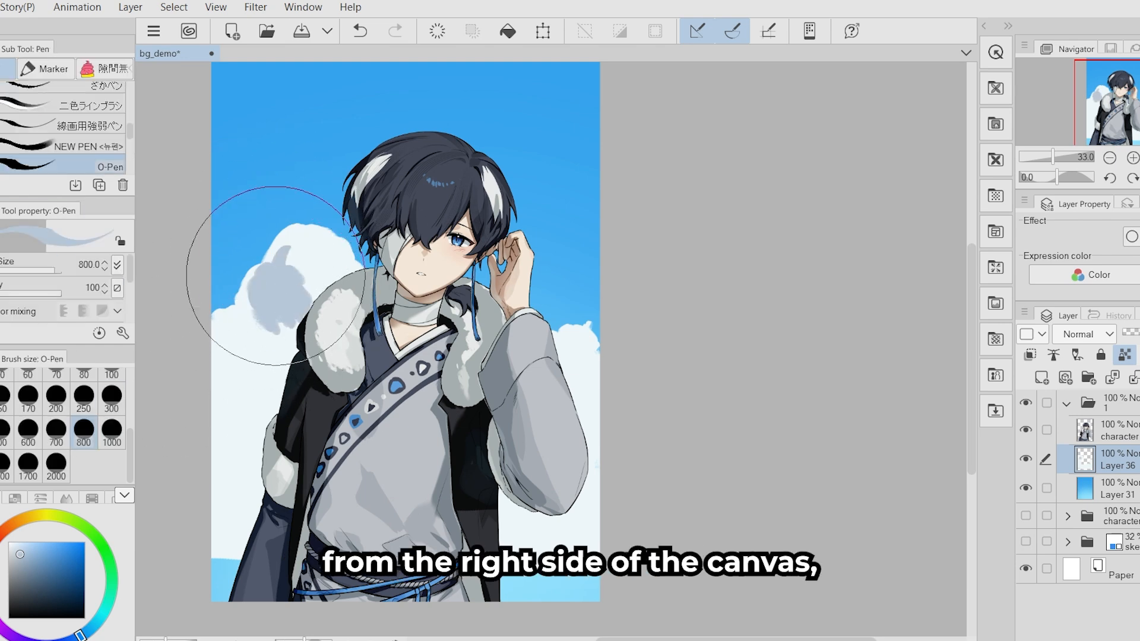
{"action": "left_click", "coordinate": [296, 190], "text": "alt"}
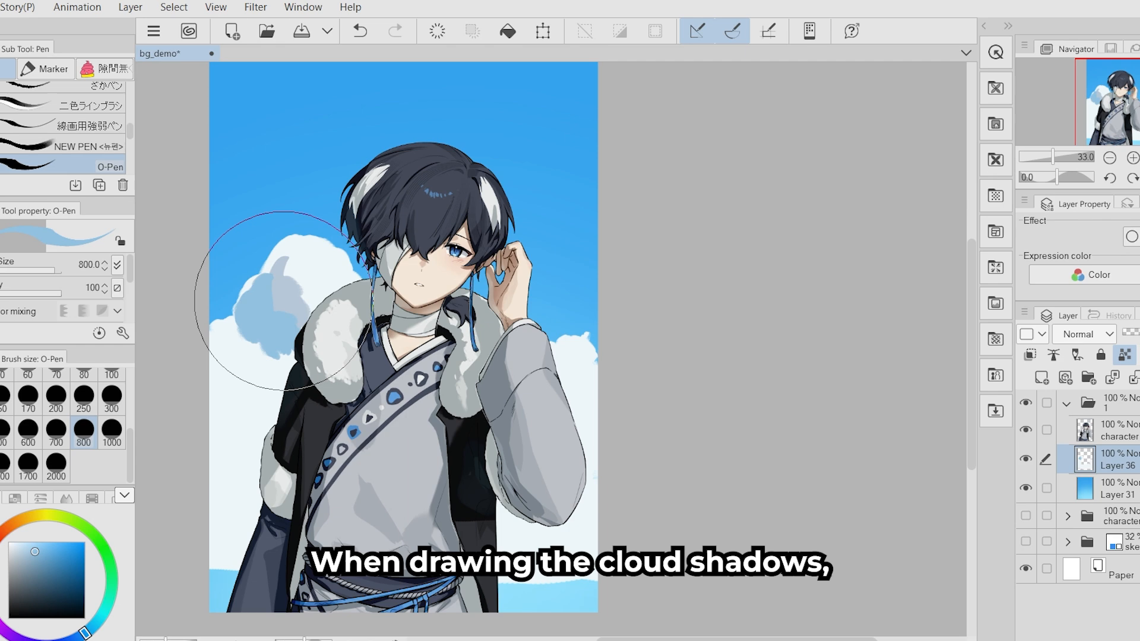
{"action": "left_click", "coordinate": [284, 301], "text": "alt"}
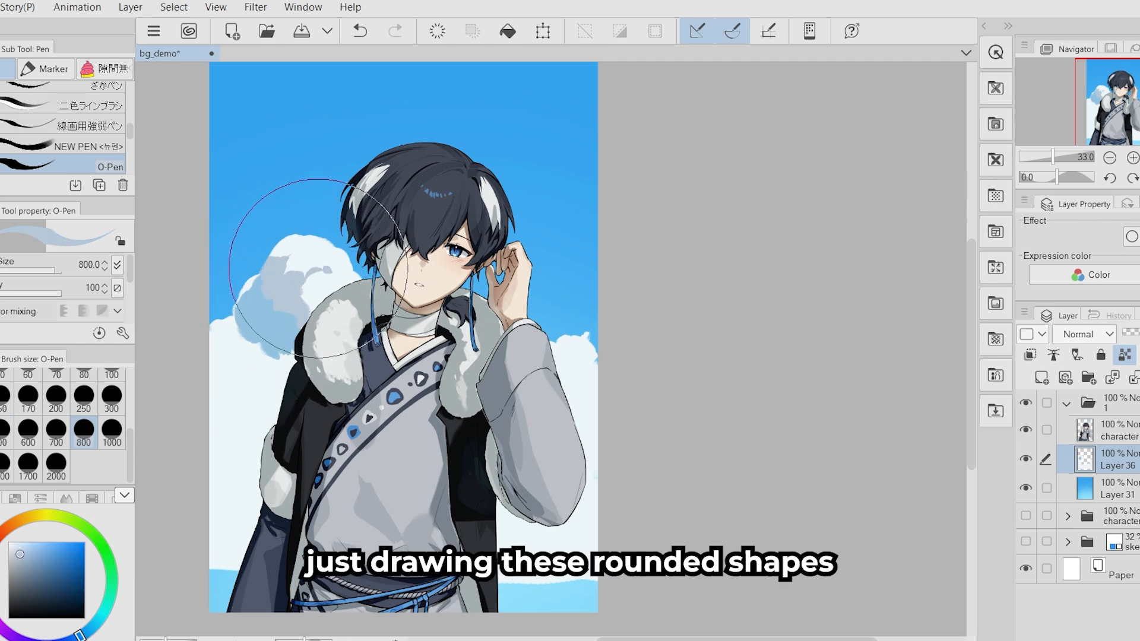
Extend the rounded light-blue shadows across the lower parts of the clouds on both sides of the character.
{"action": "left_click", "coordinate": [253, 331], "text": "alt"}
{"action": "mouse_move", "coordinate": [291, 315]}
{"action": "left_mouse_down"}
{"action": "mouse_move", "coordinate": [261, 344]}
{"action": "mouse_move", "coordinate": [291, 297]}
{"action": "left_mouse_up"}
{"action": "mouse_move", "coordinate": [243, 366]}
{"action": "left_mouse_down"}
{"action": "mouse_move", "coordinate": [228, 432]}
{"action": "mouse_move", "coordinate": [243, 378]}
{"action": "mouse_move", "coordinate": [250, 463]}
{"action": "mouse_move", "coordinate": [238, 347]}
{"action": "left_mouse_up"}
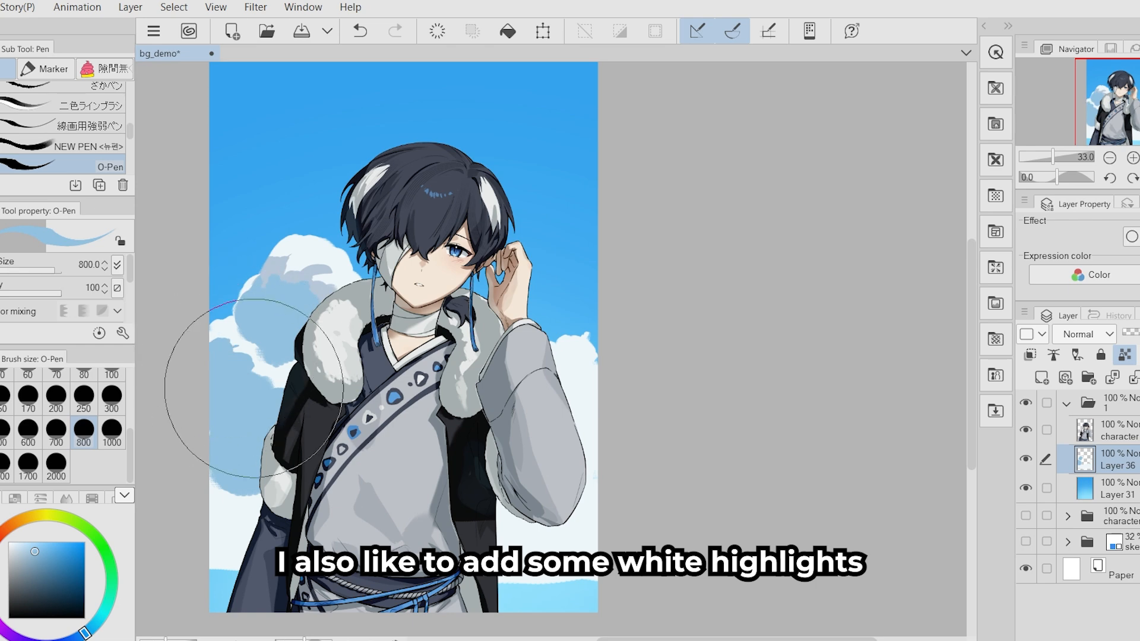
{"action": "mouse_move", "coordinate": [254, 388]}
{"action": "left_mouse_down"}
{"action": "mouse_move", "coordinate": [238, 489]}
{"action": "mouse_move", "coordinate": [535, 522]}
{"action": "mouse_move", "coordinate": [544, 465]}
{"action": "left_mouse_up"}
Add curved off-white highlights inside the left-hand cloud's shadow, sampling the cloud and shadow colors from the painting.
{"action": "left_click", "coordinate": [291, 256], "text": "alt"}
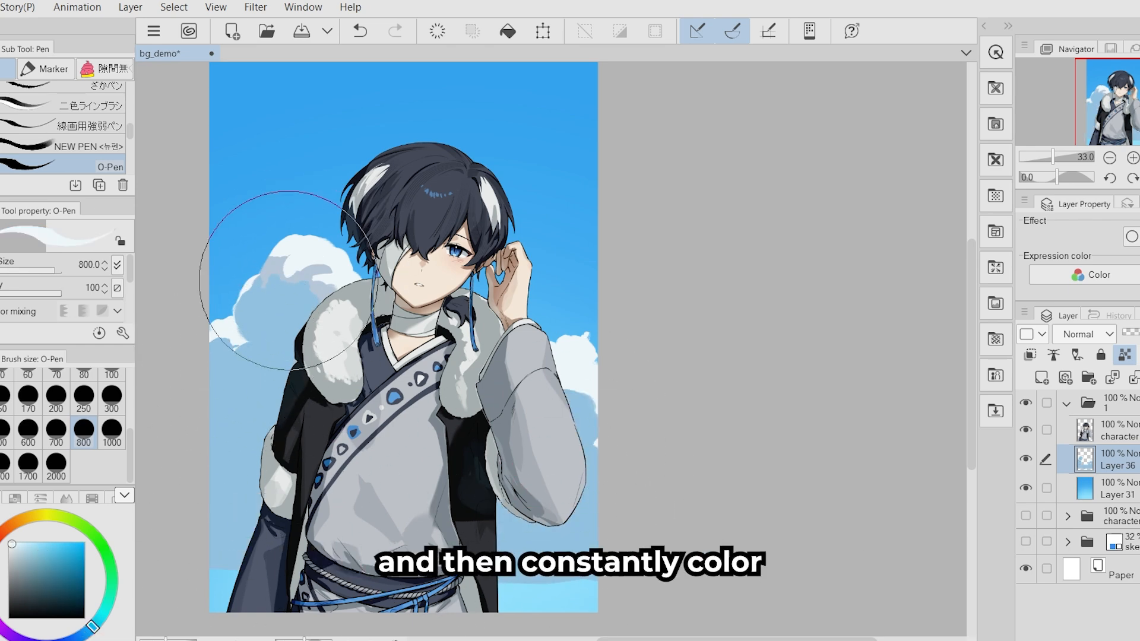
{"action": "mouse_move", "coordinate": [234, 358]}
{"action": "left_mouse_down"}
{"action": "mouse_move", "coordinate": [275, 380]}
{"action": "mouse_move", "coordinate": [257, 337]}
{"action": "mouse_move", "coordinate": [218, 361]}
{"action": "mouse_move", "coordinate": [268, 396]}
{"action": "left_mouse_up"}
{"action": "left_click", "coordinate": [224, 362], "text": "alt"}
{"action": "left_click", "coordinate": [265, 355], "text": "alt"}
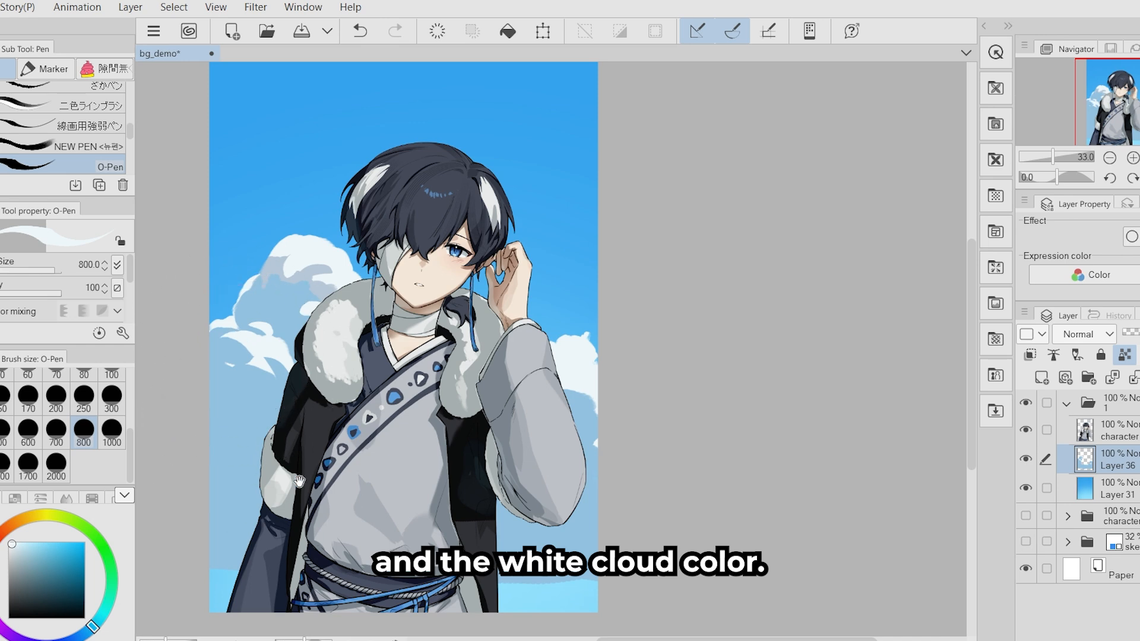
{"action": "left_click_drag", "start_coordinate": [300, 481], "coordinate": [348, 561]}
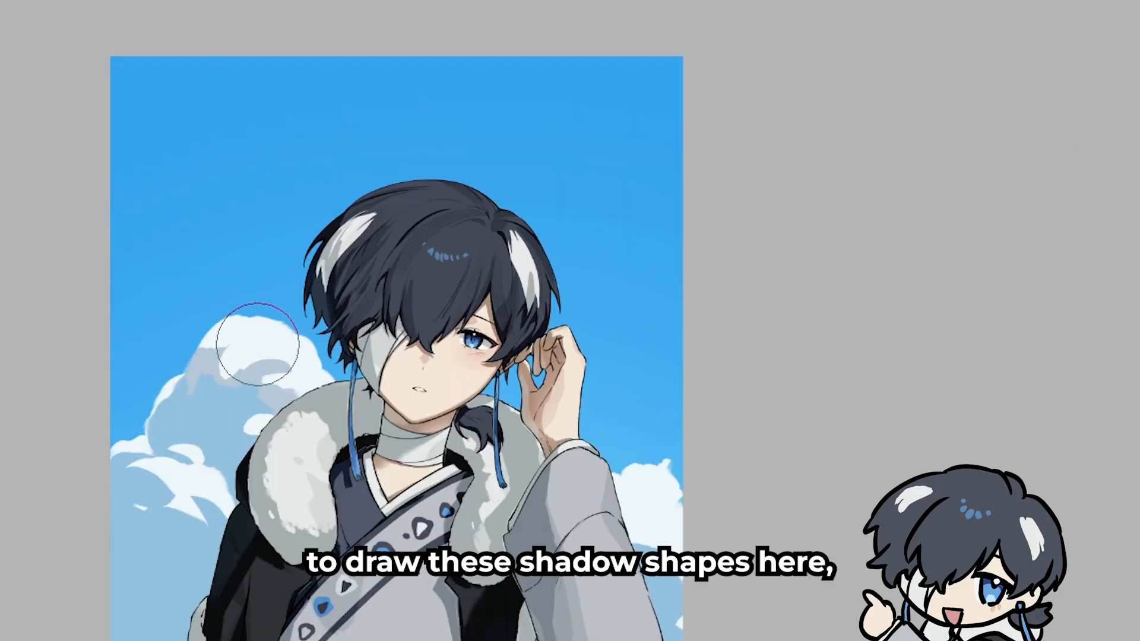
Paint an off-white example cloud with a domed top and flat base in the open sky beside the hair.
{"action": "mouse_move", "coordinate": [228, 156]}
{"action": "left_mouse_down"}
{"action": "mouse_move", "coordinate": [218, 198]}
{"action": "mouse_move", "coordinate": [421, 343]}
{"action": "left_mouse_up"}
{"action": "scroll", "coordinate": [421, 343], "scroll_direction": "up", "scroll_amount": 5}
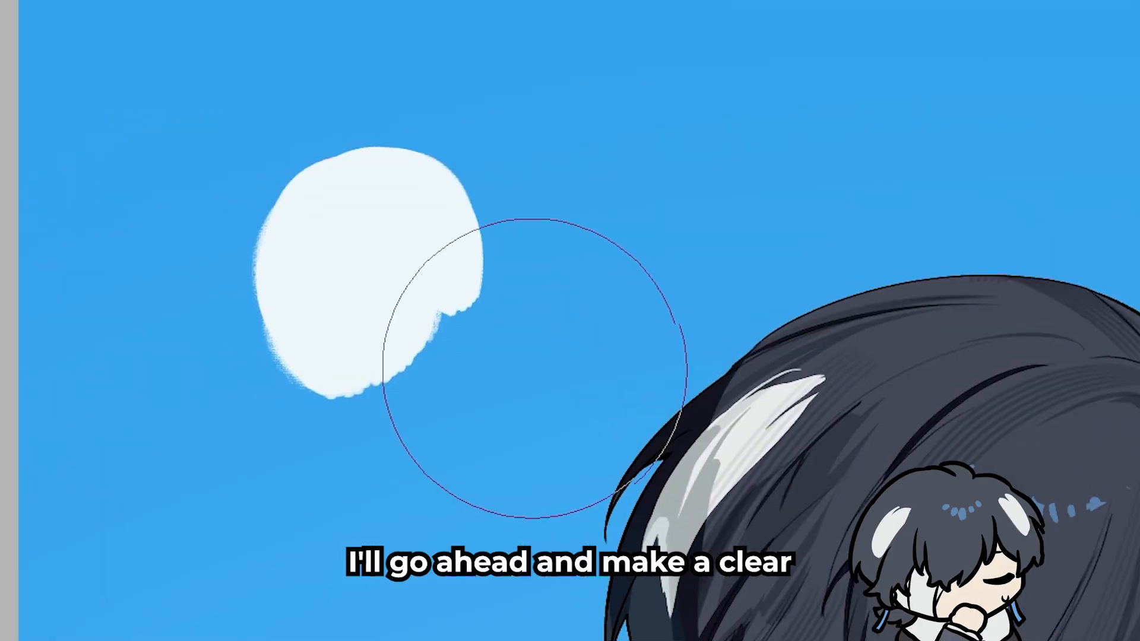
{"action": "key", "text": "ctrl+z"}
{"action": "mouse_move", "coordinate": [356, 113]}
{"action": "left_mouse_down"}
{"action": "mouse_move", "coordinate": [337, 226]}
{"action": "mouse_move", "coordinate": [244, 326]}
{"action": "mouse_move", "coordinate": [555, 252]}
{"action": "mouse_move", "coordinate": [272, 303]}
{"action": "mouse_move", "coordinate": [228, 227]}
{"action": "mouse_move", "coordinate": [390, 379]}
{"action": "mouse_move", "coordinate": [122, 361]}
{"action": "mouse_move", "coordinate": [143, 360]}
{"action": "left_mouse_up"}
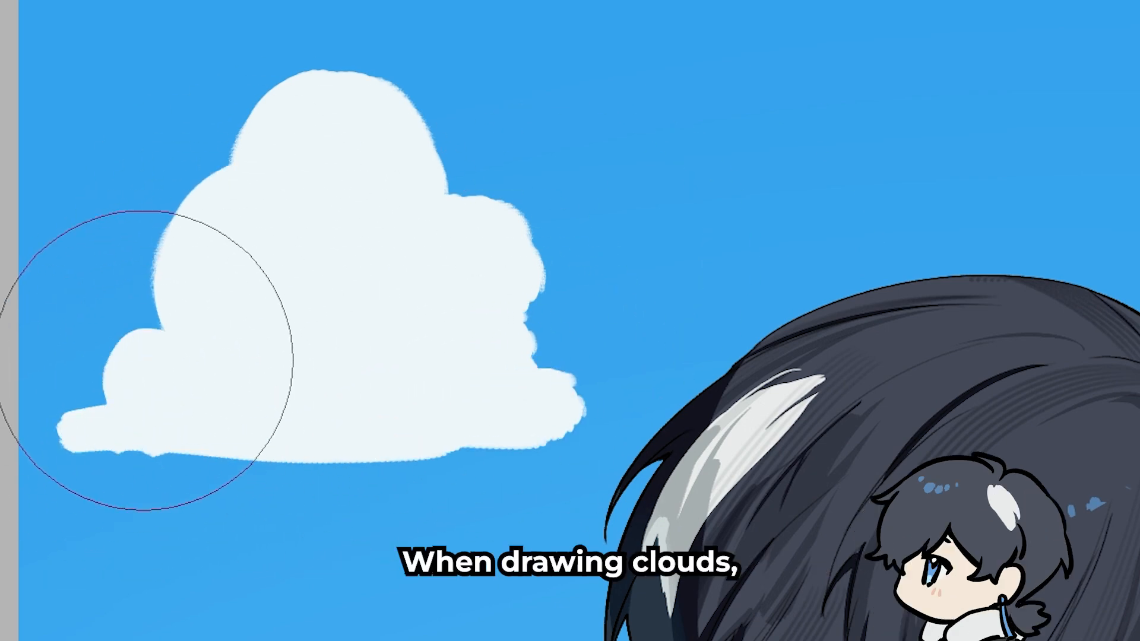
{"action": "left_click_drag", "start_coordinate": [398, 619], "coordinate": [391, 421]}
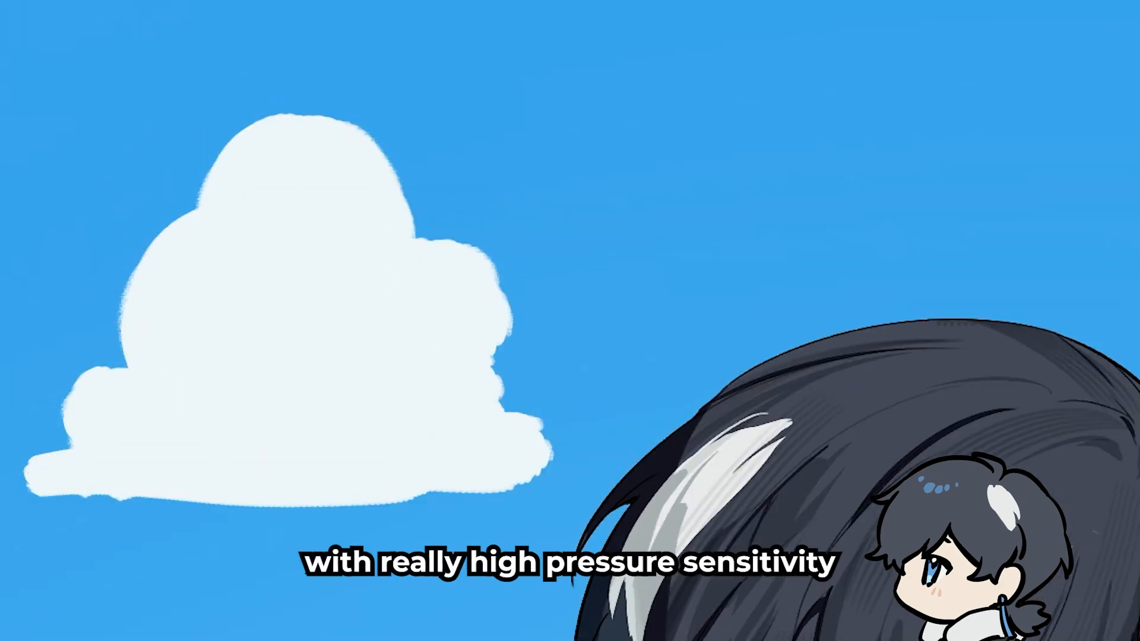
Try large blue shadow shapes on the example cloud's left side and center, undoing the stray test strokes.
{"action": "mouse_move", "coordinate": [32, 374]}
{"action": "left_mouse_down"}
{"action": "mouse_move", "coordinate": [256, 227]}
{"action": "mouse_move", "coordinate": [240, 212]}
{"action": "mouse_move", "coordinate": [238, 288]}
{"action": "mouse_move", "coordinate": [167, 344]}
{"action": "mouse_move", "coordinate": [224, 413]}
{"action": "mouse_move", "coordinate": [280, 396]}
{"action": "mouse_move", "coordinate": [291, 452]}
{"action": "left_mouse_up"}
{"action": "left_click_drag", "start_coordinate": [330, 339], "coordinate": [311, 409]}
{"action": "mouse_move", "coordinate": [279, 404]}
{"action": "left_mouse_down"}
{"action": "mouse_move", "coordinate": [186, 440]}
{"action": "mouse_move", "coordinate": [181, 480]}
{"action": "left_mouse_up"}
{"action": "mouse_move", "coordinate": [687, 66]}
{"action": "left_mouse_down"}
{"action": "mouse_move", "coordinate": [480, 188]}
{"action": "mouse_move", "coordinate": [539, 175]}
{"action": "left_mouse_up"}
{"action": "key", "text": "ctrl+z"}
{"action": "left_click", "coordinate": [403, 277], "text": "alt"}
{"action": "left_click_drag", "start_coordinate": [543, 123], "coordinate": [624, 195]}
{"action": "key", "text": "ctrl+z"}
{"action": "key", "text": "ctrl+z"}
{"action": "left_click", "coordinate": [241, 409], "text": "alt"}
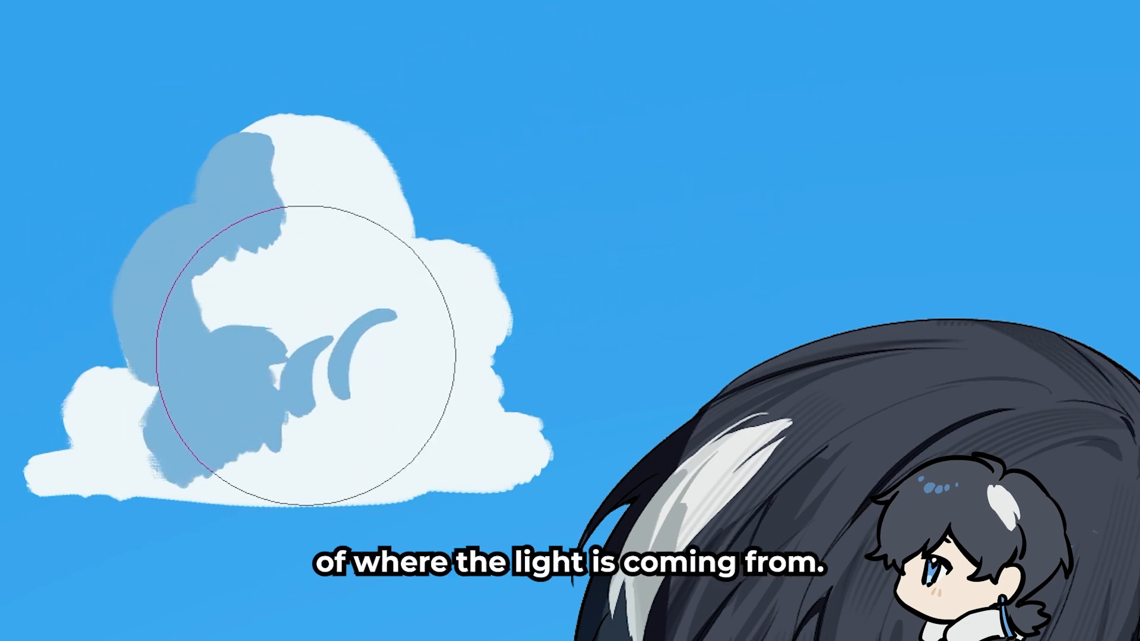
Try spreading the blue shadow down the example cloud's left side and base, with curved tips varied by pen pressure.
{"action": "mouse_move", "coordinate": [323, 195]}
{"action": "left_mouse_down"}
{"action": "mouse_move", "coordinate": [285, 279]}
{"action": "mouse_move", "coordinate": [223, 326]}
{"action": "left_mouse_up"}
{"action": "left_click_drag", "start_coordinate": [127, 373], "coordinate": [117, 485]}
{"action": "mouse_move", "coordinate": [343, 380]}
{"action": "left_mouse_down"}
{"action": "mouse_move", "coordinate": [288, 482]}
{"action": "mouse_move", "coordinate": [113, 416]}
{"action": "mouse_move", "coordinate": [24, 483]}
{"action": "left_mouse_up"}
{"action": "left_click_drag", "start_coordinate": [200, 176], "coordinate": [192, 211]}
{"action": "mouse_move", "coordinate": [185, 209]}
{"action": "left_mouse_down"}
{"action": "mouse_move", "coordinate": [128, 266]}
{"action": "mouse_move", "coordinate": [70, 393]}
{"action": "left_mouse_up"}
{"action": "left_click_drag", "start_coordinate": [114, 370], "coordinate": [154, 372]}
{"action": "left_click_drag", "start_coordinate": [244, 361], "coordinate": [218, 383]}
{"action": "left_click_drag", "start_coordinate": [284, 352], "coordinate": [262, 393]}
{"action": "left_click_drag", "start_coordinate": [496, 461], "coordinate": [560, 622]}
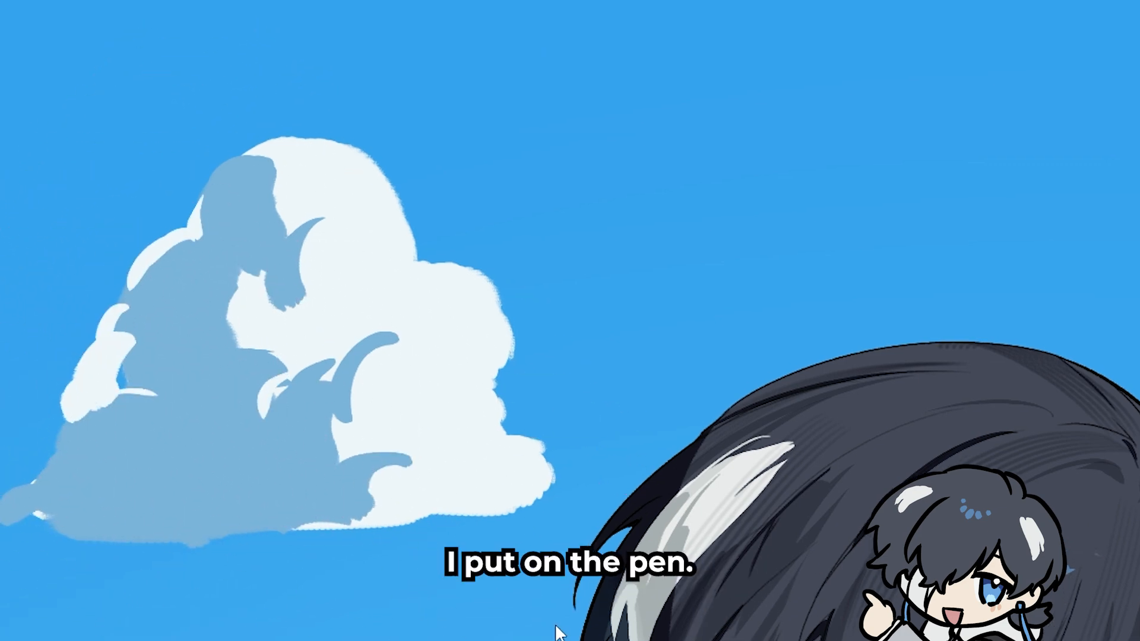
Repaint the example cloud off-white and place smaller rounded blue shadows along its left edge and across its middle.
{"action": "mouse_move", "coordinate": [381, 331]}
{"action": "left_mouse_down"}
{"action": "mouse_move", "coordinate": [259, 247]}
{"action": "mouse_move", "coordinate": [212, 314]}
{"action": "mouse_move", "coordinate": [285, 484]}
{"action": "left_mouse_up"}
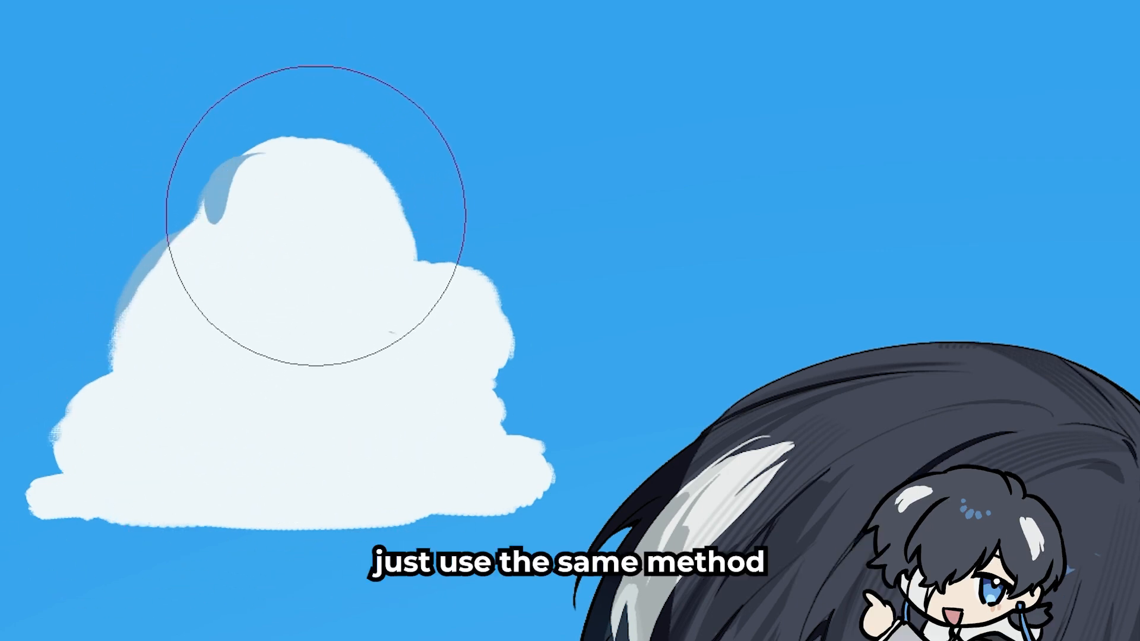
{"action": "left_click_drag", "start_coordinate": [293, 458], "coordinate": [289, 454]}
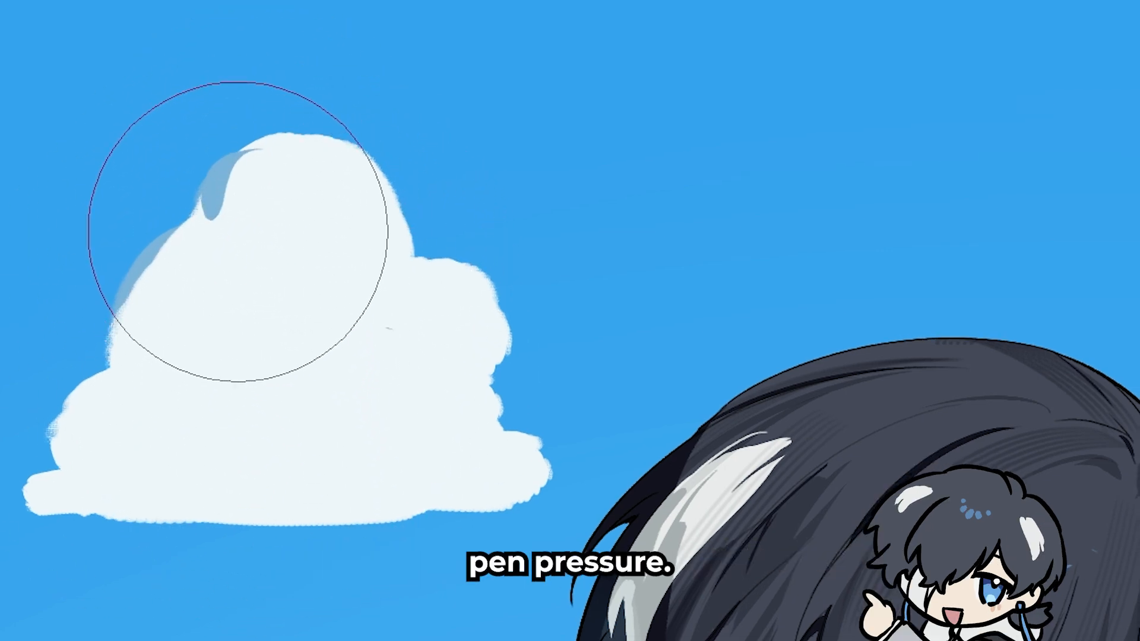
{"action": "left_click_drag", "start_coordinate": [227, 161], "coordinate": [269, 154]}
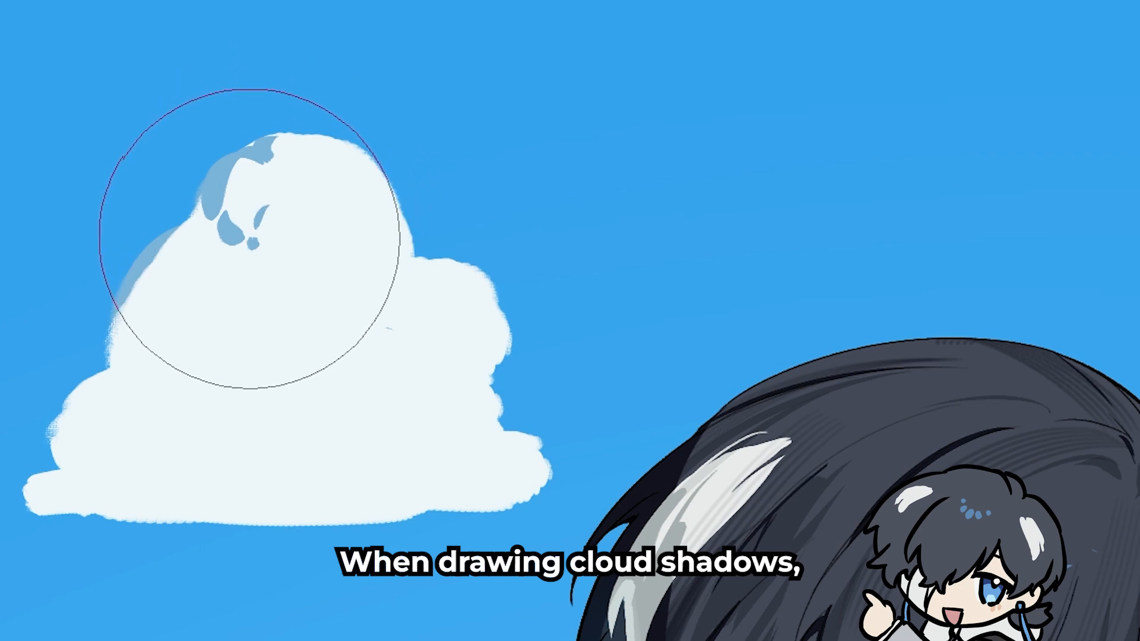
{"action": "mouse_move", "coordinate": [249, 238]}
{"action": "left_mouse_down"}
{"action": "mouse_move", "coordinate": [165, 250]}
{"action": "mouse_move", "coordinate": [143, 332]}
{"action": "left_mouse_up"}
{"action": "left_click_drag", "start_coordinate": [209, 318], "coordinate": [177, 358]}
{"action": "left_click_drag", "start_coordinate": [194, 350], "coordinate": [195, 377]}
{"action": "mouse_move", "coordinate": [239, 339]}
{"action": "left_mouse_down"}
{"action": "mouse_move", "coordinate": [190, 373]}
{"action": "mouse_move", "coordinate": [150, 325]}
{"action": "mouse_move", "coordinate": [114, 357]}
{"action": "mouse_move", "coordinate": [112, 406]}
{"action": "mouse_move", "coordinate": [70, 406]}
{"action": "mouse_move", "coordinate": [82, 484]}
{"action": "left_mouse_up"}
{"action": "mouse_move", "coordinate": [284, 376]}
{"action": "left_mouse_down"}
{"action": "mouse_move", "coordinate": [336, 373]}
{"action": "mouse_move", "coordinate": [293, 404]}
{"action": "left_mouse_up"}
{"action": "left_click_drag", "start_coordinate": [280, 369], "coordinate": [251, 360]}
{"action": "left_click_drag", "start_coordinate": [421, 271], "coordinate": [395, 286]}
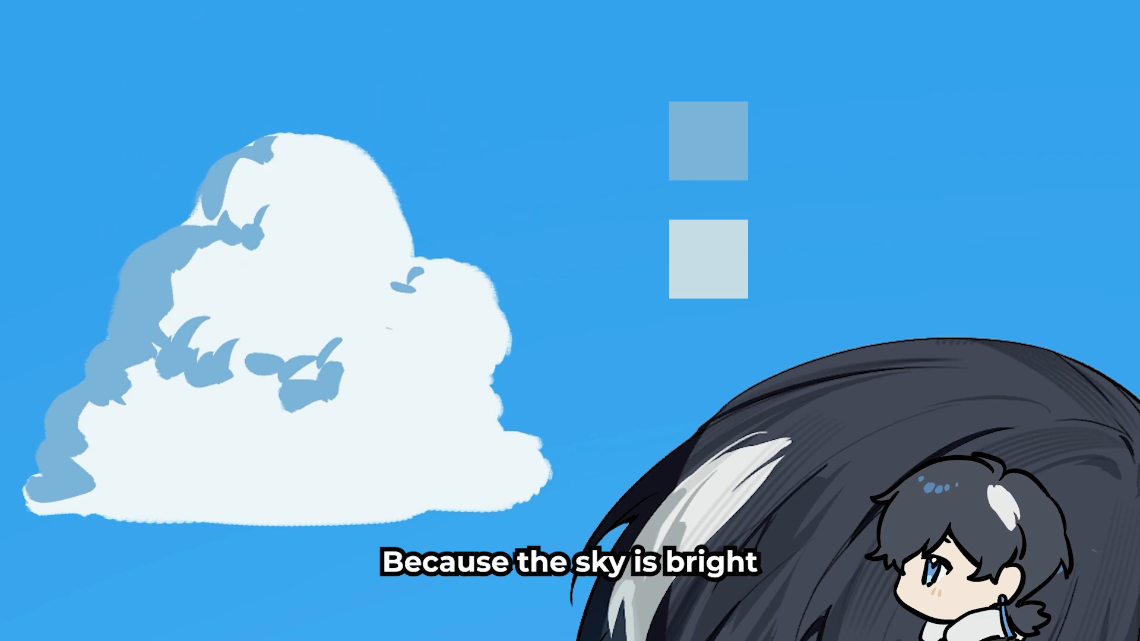
Paint pale gray-blue mid-tone patches around the upper dome of the example cloud.
{"action": "left_click", "coordinate": [266, 205]}
{"action": "left_click_drag", "start_coordinate": [286, 214], "coordinate": [327, 178]}
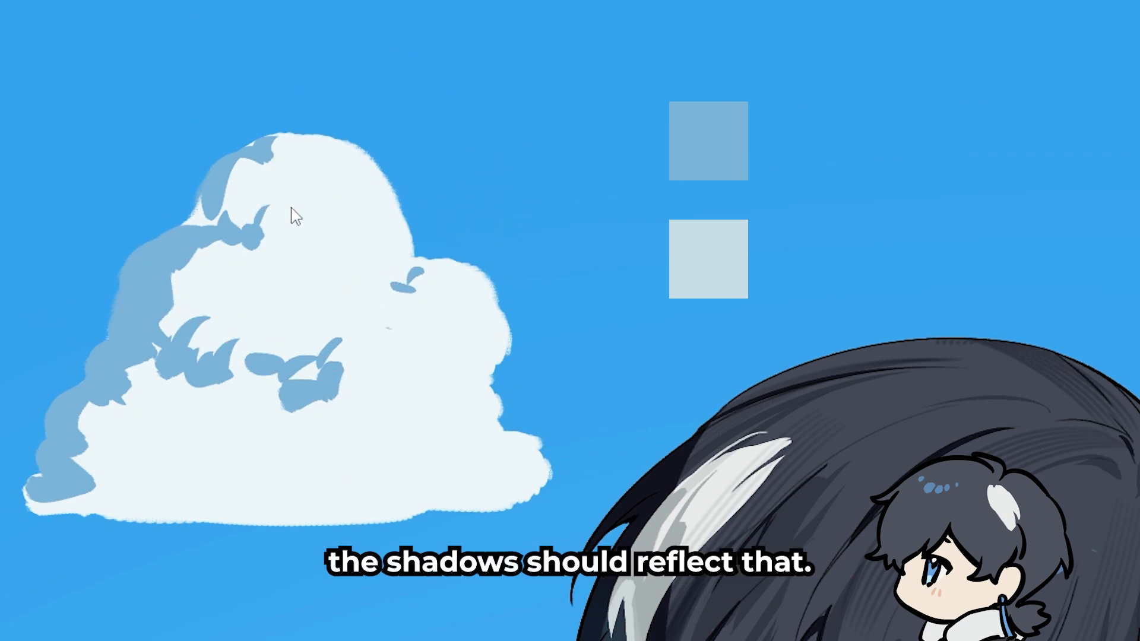
{"action": "left_click_drag", "start_coordinate": [267, 197], "coordinate": [247, 219]}
{"action": "left_click_drag", "start_coordinate": [237, 178], "coordinate": [237, 227]}
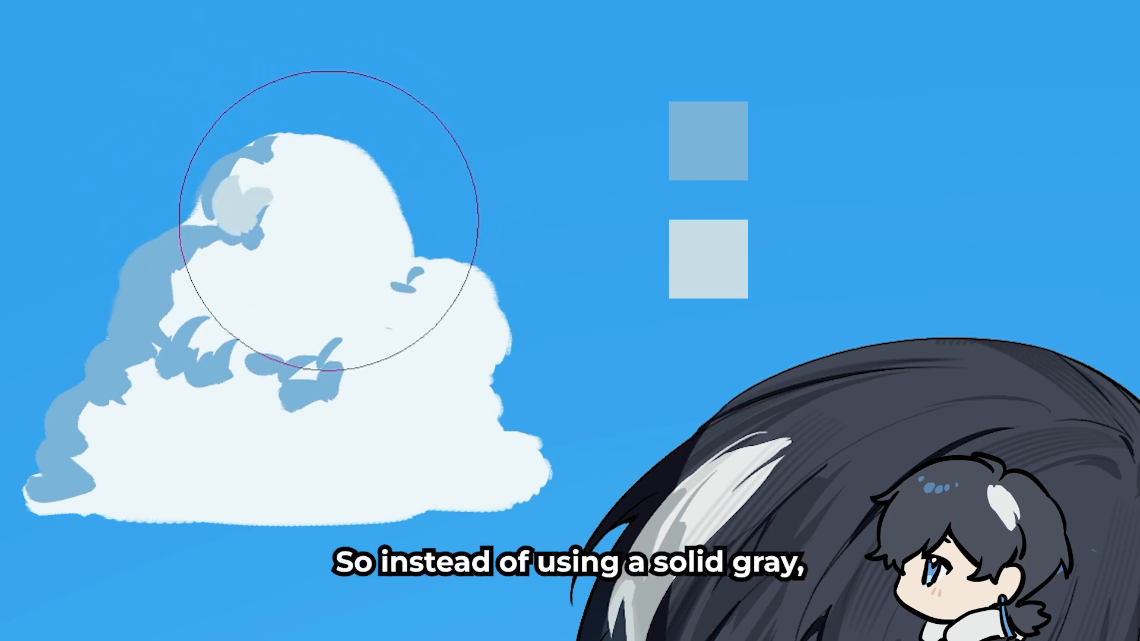
{"action": "left_click", "coordinate": [318, 252]}
{"action": "mouse_move", "coordinate": [371, 220]}
{"action": "left_mouse_down"}
{"action": "mouse_move", "coordinate": [322, 242]}
{"action": "mouse_move", "coordinate": [371, 214]}
{"action": "mouse_move", "coordinate": [337, 251]}
{"action": "mouse_move", "coordinate": [307, 225]}
{"action": "mouse_move", "coordinate": [318, 181]}
{"action": "mouse_move", "coordinate": [311, 248]}
{"action": "left_mouse_up"}
Block in pale gray mid-tones on the example cloud's middle, right side and lower left, and shade its flat base.
{"action": "mouse_move", "coordinate": [291, 297]}
{"action": "left_mouse_down"}
{"action": "mouse_move", "coordinate": [285, 310]}
{"action": "mouse_move", "coordinate": [233, 325]}
{"action": "left_mouse_up"}
{"action": "left_click_drag", "start_coordinate": [430, 353], "coordinate": [412, 458]}
{"action": "mouse_move", "coordinate": [271, 278]}
{"action": "left_mouse_down"}
{"action": "mouse_move", "coordinate": [345, 279]}
{"action": "mouse_move", "coordinate": [344, 178]}
{"action": "mouse_move", "coordinate": [352, 245]}
{"action": "mouse_move", "coordinate": [382, 227]}
{"action": "mouse_move", "coordinate": [316, 261]}
{"action": "mouse_move", "coordinate": [308, 311]}
{"action": "left_mouse_up"}
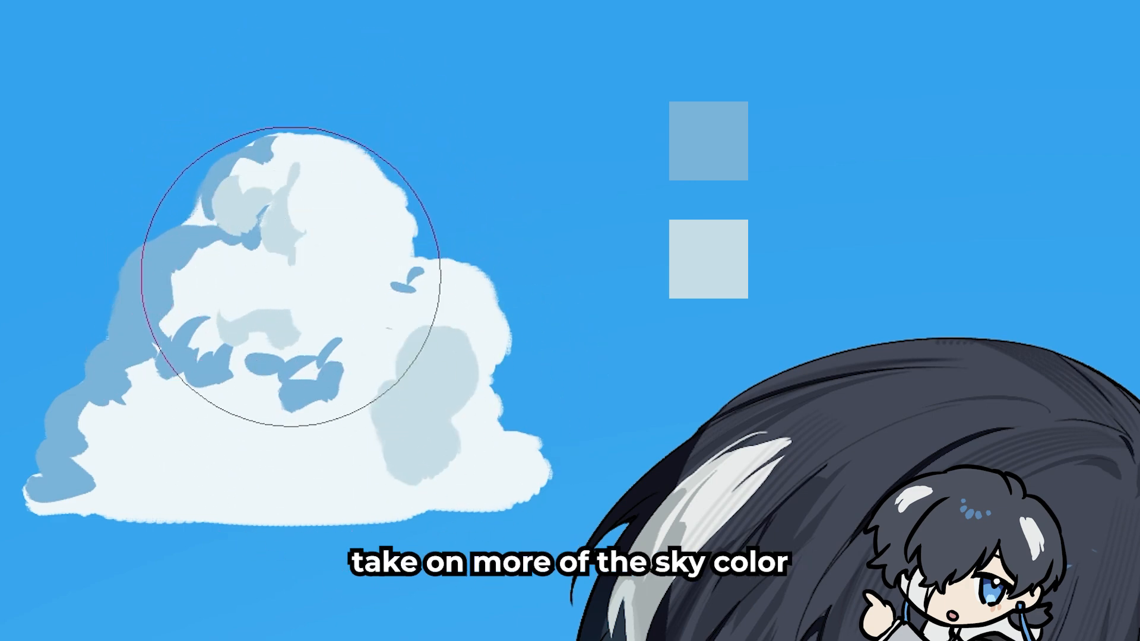
{"action": "mouse_move", "coordinate": [178, 445]}
{"action": "left_mouse_down"}
{"action": "mouse_move", "coordinate": [166, 483]}
{"action": "mouse_move", "coordinate": [389, 489]}
{"action": "left_mouse_up"}
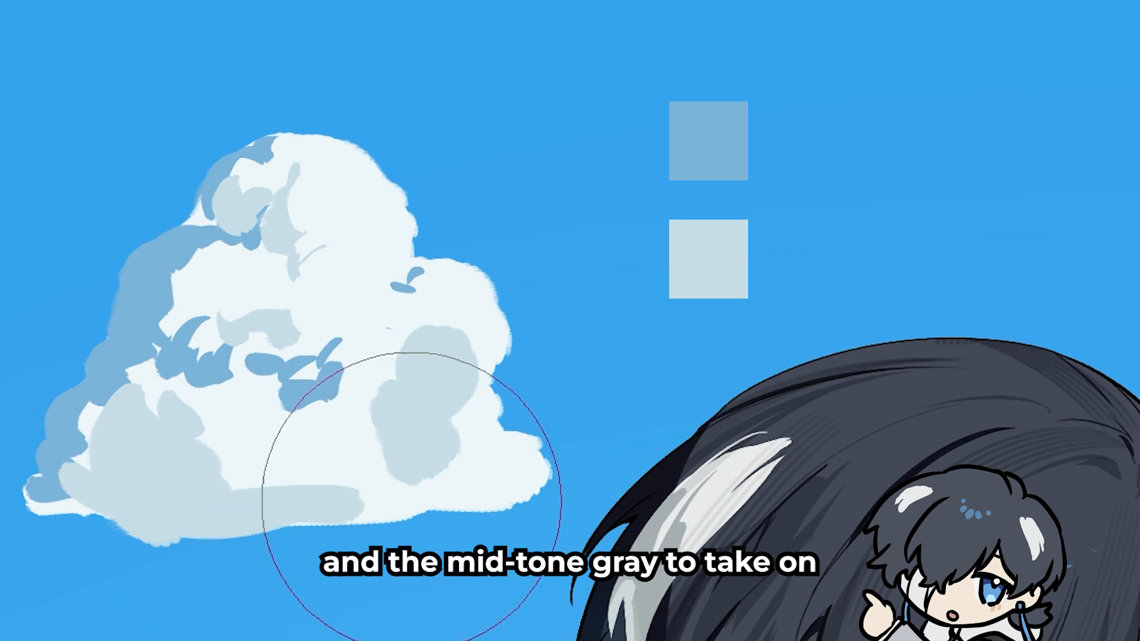
{"action": "left_click_drag", "start_coordinate": [236, 516], "coordinate": [25, 522]}
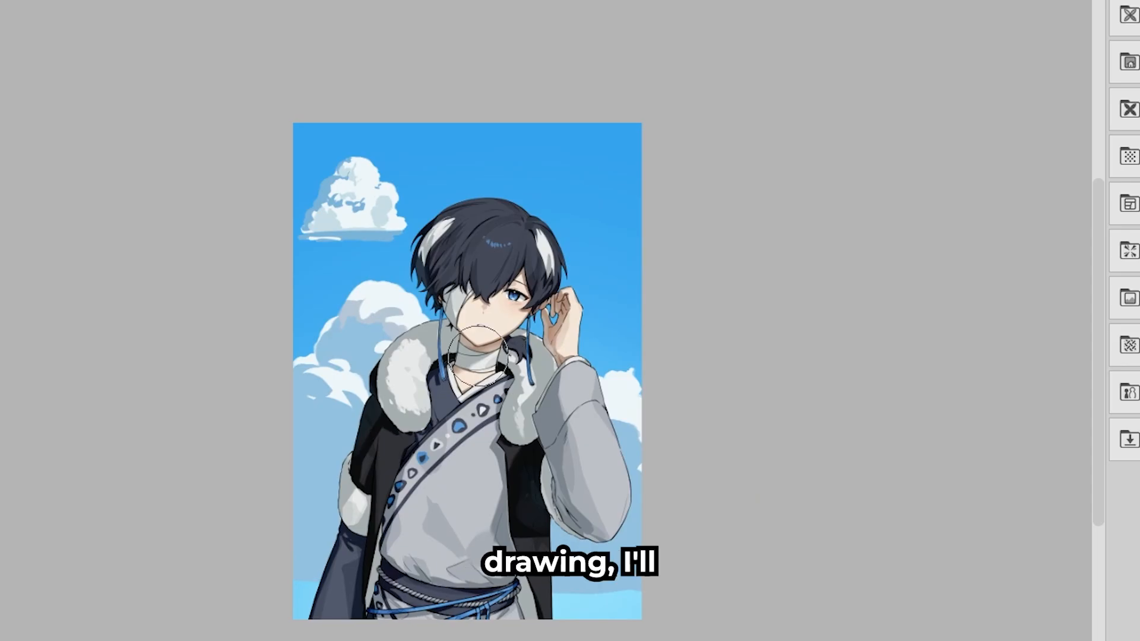
Model the left-hand cloud behind the shoulder with painterly swirls of pale blue mid-tone between highlights and shadow.
{"action": "scroll", "coordinate": [295, 176], "scroll_direction": "up", "scroll_amount": 5}
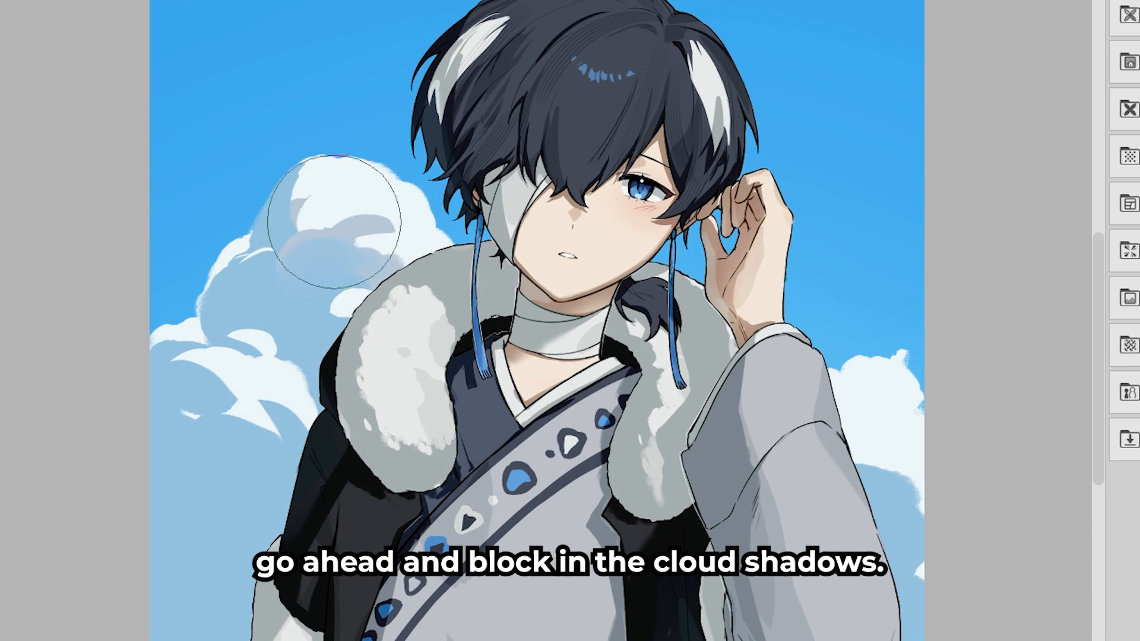
{"action": "left_click_drag", "start_coordinate": [294, 216], "coordinate": [343, 185]}
{"action": "mouse_move", "coordinate": [291, 409]}
{"action": "left_mouse_down"}
{"action": "mouse_move", "coordinate": [196, 448]}
{"action": "mouse_move", "coordinate": [279, 475]}
{"action": "left_mouse_up"}
{"action": "mouse_move", "coordinate": [380, 238]}
{"action": "left_mouse_down"}
{"action": "mouse_move", "coordinate": [297, 300]}
{"action": "mouse_move", "coordinate": [252, 285]}
{"action": "left_mouse_up"}
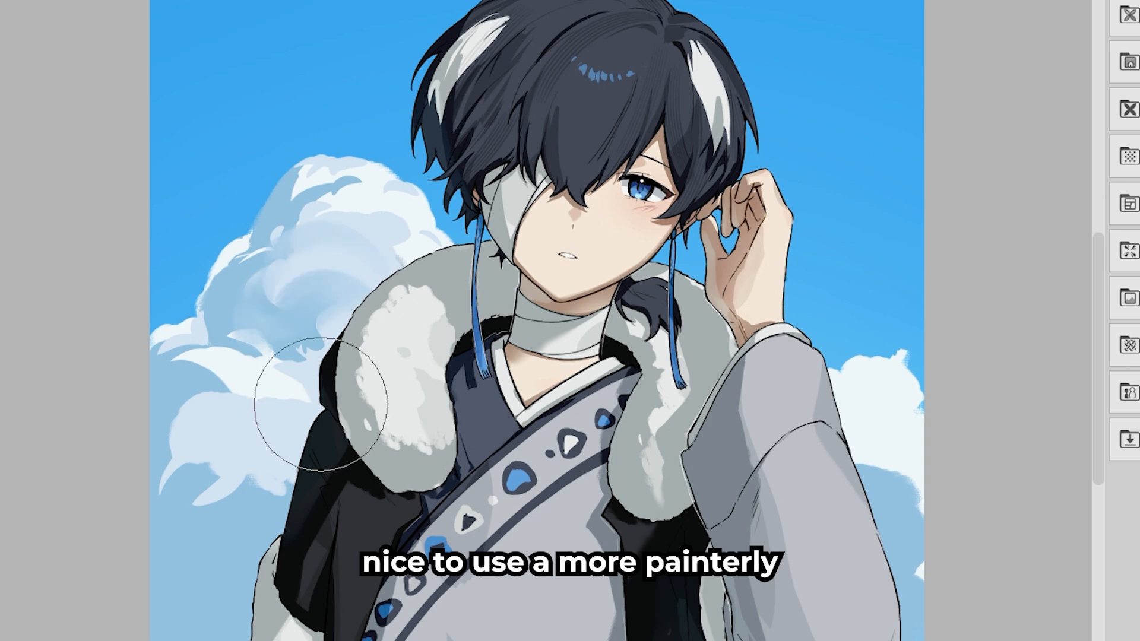
{"action": "left_click_drag", "start_coordinate": [321, 405], "coordinate": [261, 345]}
{"action": "left_click_drag", "start_coordinate": [175, 452], "coordinate": [179, 371]}
{"action": "left_click_drag", "start_coordinate": [195, 472], "coordinate": [184, 463]}
Build up soft puffs in the lower left-hand cloud beside the coat, using a smaller brush for the details.
{"action": "mouse_move", "coordinate": [107, 514]}
{"action": "left_mouse_down"}
{"action": "mouse_move", "coordinate": [125, 526]}
{"action": "mouse_move", "coordinate": [115, 499]}
{"action": "mouse_move", "coordinate": [197, 636]}
{"action": "left_mouse_up"}
{"action": "key", "text": "["}
{"action": "left_click_drag", "start_coordinate": [132, 515], "coordinate": [111, 532]}
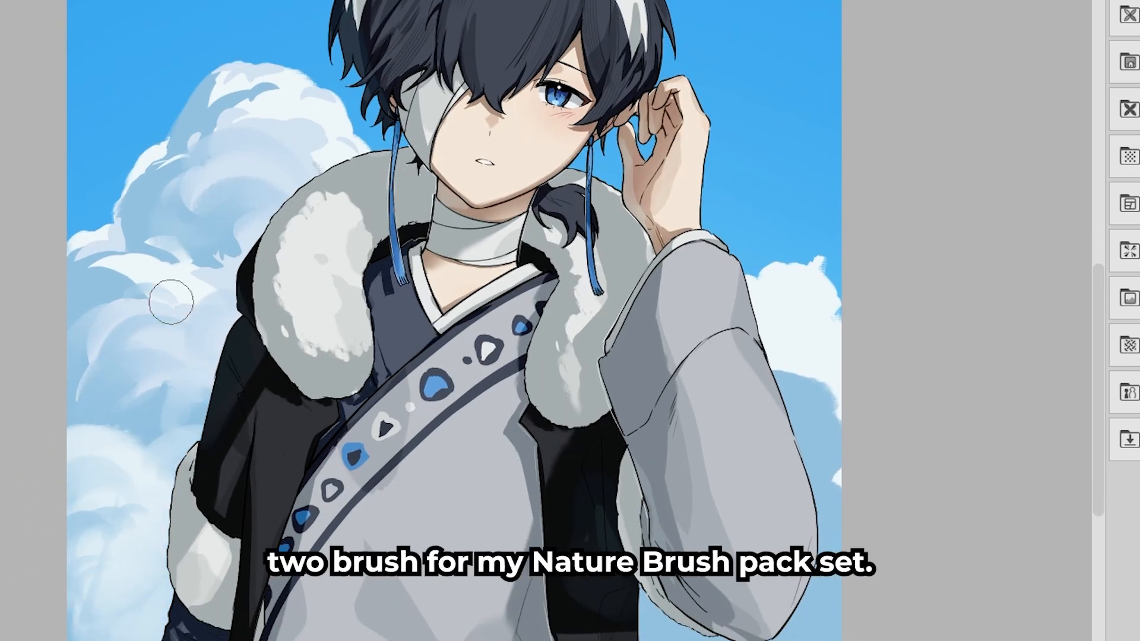
{"action": "left_click_drag", "start_coordinate": [170, 302], "coordinate": [139, 382]}
{"action": "left_click_drag", "start_coordinate": [92, 338], "coordinate": [136, 352]}
{"action": "left_click_drag", "start_coordinate": [256, 270], "coordinate": [210, 204]}
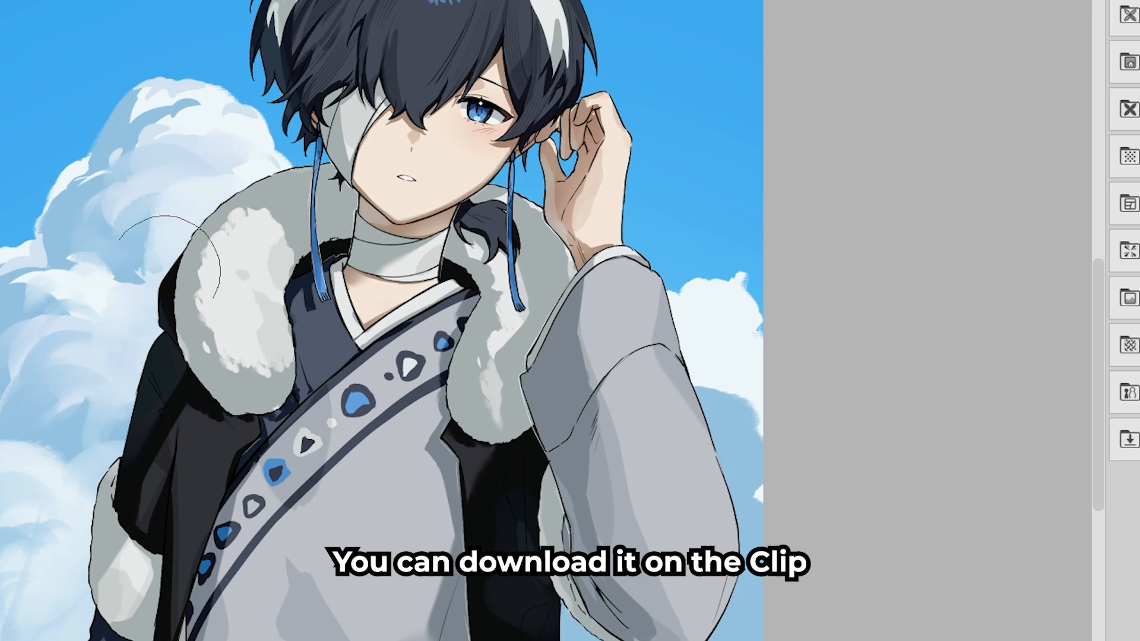
Paint soft shadows and rounded puffs into the right-hand cloud behind the raised arm.
{"action": "left_click_drag", "start_coordinate": [297, 284], "coordinate": [265, 257]}
{"action": "left_click_drag", "start_coordinate": [668, 276], "coordinate": [709, 350]}
{"action": "mouse_move", "coordinate": [308, 463]}
{"action": "left_mouse_down"}
{"action": "mouse_move", "coordinate": [349, 396]}
{"action": "mouse_move", "coordinate": [482, 309]}
{"action": "left_mouse_up"}
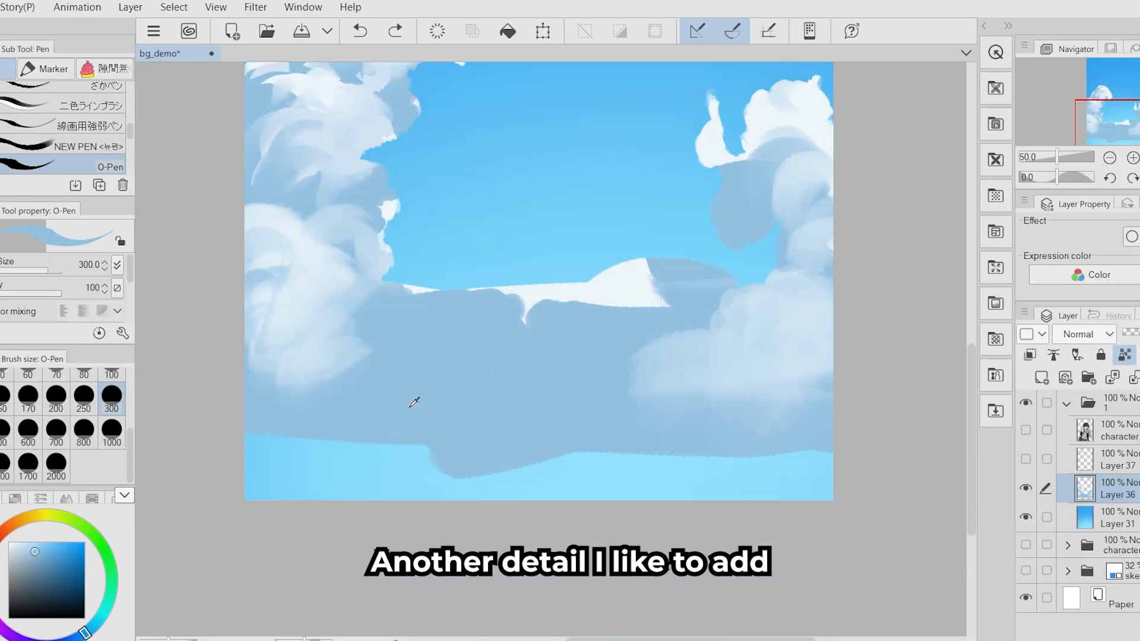
Unlock the cloud layer's transparent pixels and paint darker blue horizontal bands along the base of the clouds.
{"action": "left_click", "coordinate": [45, 560]}
{"action": "left_click", "coordinate": [1124, 355]}
{"action": "left_click_drag", "start_coordinate": [249, 441], "coordinate": [828, 445]}
{"action": "left_click_drag", "start_coordinate": [330, 438], "coordinate": [829, 451]}
{"action": "key", "text": "c"}
{"action": "left_click_drag", "start_coordinate": [225, 469], "coordinate": [808, 466]}
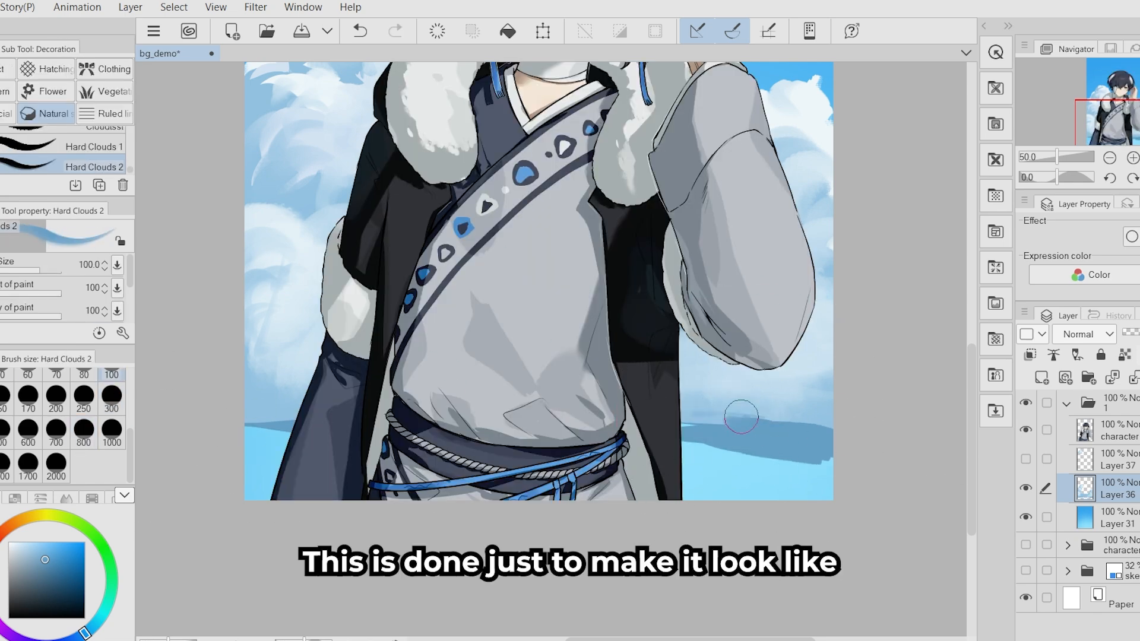
Break the horizon band into soft streaks with sampled cloud colors, using the Hard Clouds 2 brush at size 100.
{"action": "left_click", "coordinate": [258, 431], "text": "alt"}
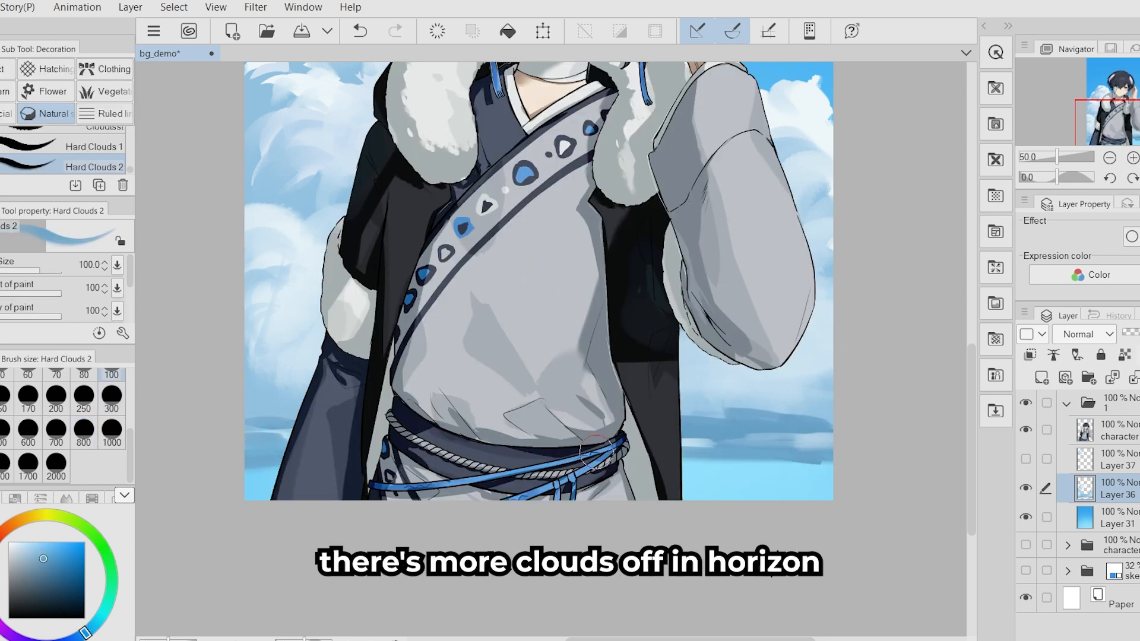
{"action": "scroll", "coordinate": [597, 451], "scroll_direction": "down", "scroll_amount": 1}
{"action": "left_click", "coordinate": [738, 326], "text": "alt"}
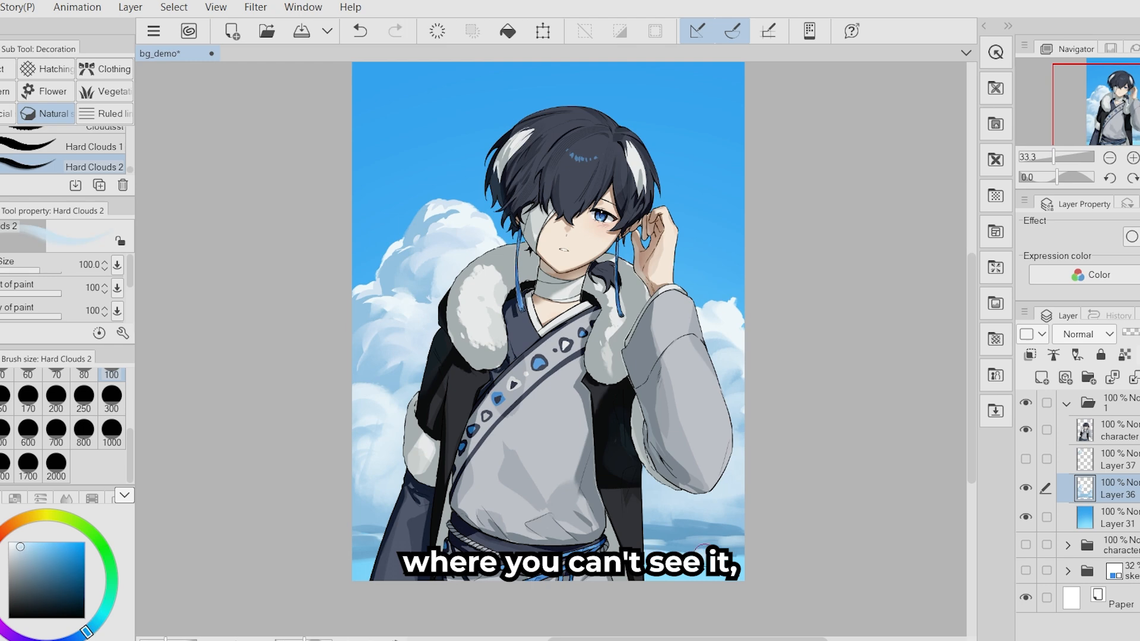
{"action": "left_click", "coordinate": [645, 550], "text": "alt"}
{"action": "left_click_drag", "start_coordinate": [790, 542], "coordinate": [771, 571]}
Touch up the distant horizon clouds beside the coat with sampled colors, using the Hard Clouds 2 brush at size 100.
{"action": "key", "text": "p"}
{"action": "left_click_drag", "start_coordinate": [823, 448], "coordinate": [814, 448]}
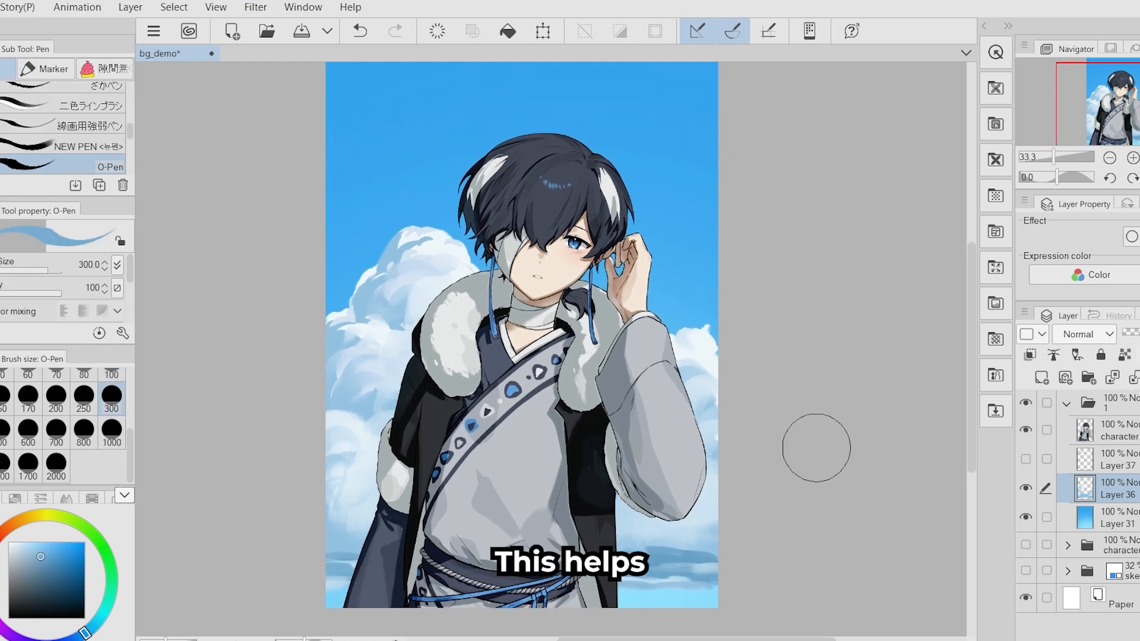
{"action": "scroll", "coordinate": [813, 448], "scroll_direction": "down", "scroll_amount": 5}
{"action": "scroll", "coordinate": [789, 463], "scroll_direction": "up", "scroll_amount": 4}
{"action": "left_click_drag", "start_coordinate": [691, 567], "coordinate": [684, 547]}
{"action": "key", "text": "b"}
{"action": "key", "text": "b"}
{"action": "key", "text": "b"}
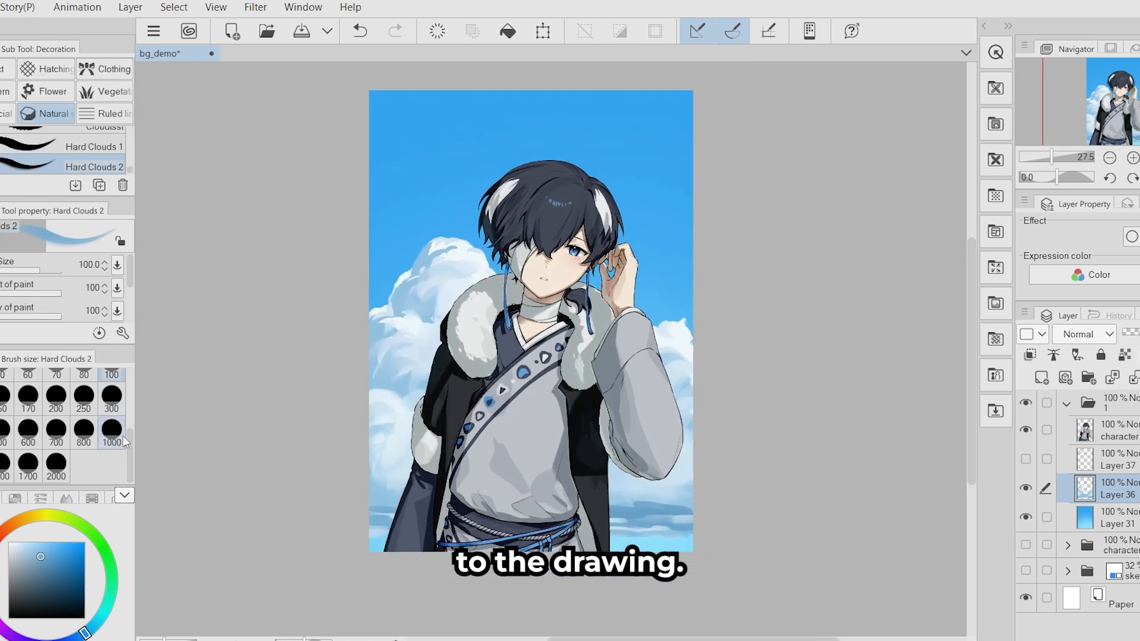
{"action": "mouse_move", "coordinate": [738, 513]}
{"action": "left_mouse_down"}
{"action": "mouse_move", "coordinate": [729, 524]}
{"action": "mouse_move", "coordinate": [687, 521]}
{"action": "left_mouse_up"}
{"action": "left_click", "coordinate": [634, 455], "text": "alt"}
{"action": "left_click", "coordinate": [649, 504], "text": "alt"}
Refine the right-hand horizon clouds with a reduced Hard Clouds 2 brush and a sampled pale blue.
{"action": "key", "text": "p"}
{"action": "key", "text": "b"}
{"action": "key", "text": "b"}
{"action": "key", "text": "b"}
{"action": "key", "text": "bracketleft"}
{"action": "key", "text": "bracketleft"}
{"action": "key", "text": "bracketleft"}
{"action": "key", "text": "bracketleft"}
{"action": "key", "text": "bracketleft"}
{"action": "key", "text": "bracketleft"}
{"action": "left_click", "coordinate": [657, 483], "text": "alt"}
{"action": "left_click_drag", "start_coordinate": [542, 450], "coordinate": [515, 458]}
{"action": "scroll", "coordinate": [641, 383], "scroll_direction": "down", "scroll_amount": 4}
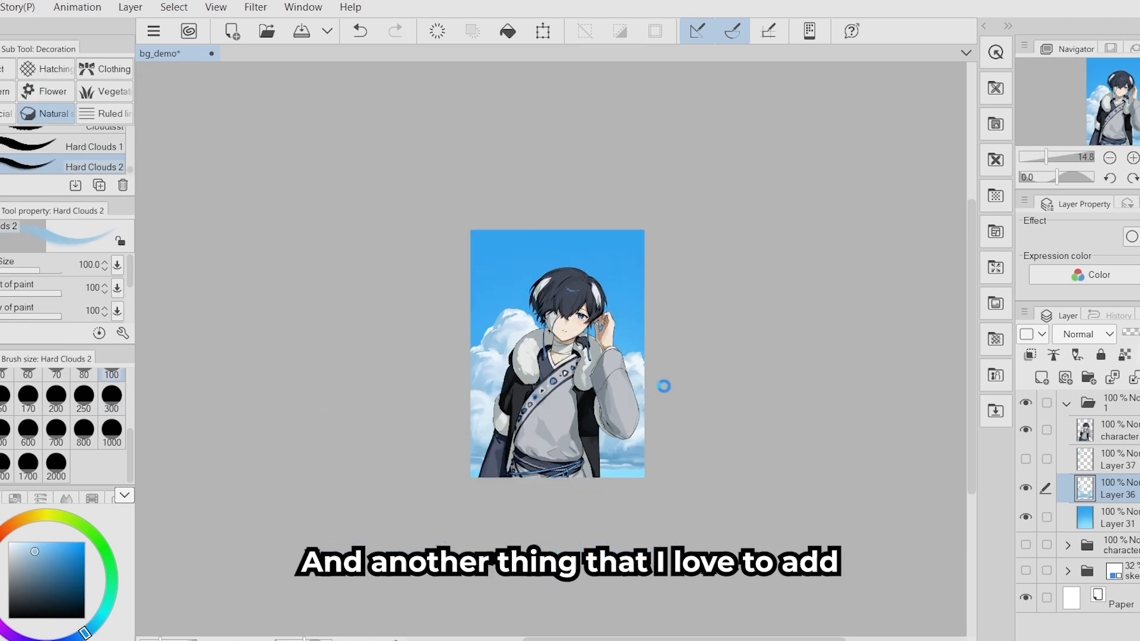
Touch up the left-hand cloud beside the coat with a color sampled from the cloud.
{"action": "scroll", "coordinate": [560, 343], "scroll_direction": "up", "scroll_amount": 7}
{"action": "left_click", "coordinate": [356, 341], "text": "alt"}
{"action": "left_click_drag", "start_coordinate": [343, 445], "coordinate": [306, 366]}
{"action": "scroll", "coordinate": [435, 342], "scroll_direction": "down", "scroll_amount": 4}
Enlarge the Hard Clouds 2 brush to size 800 while working on the cloud layer.
{"action": "key", "text": "p"}
{"action": "scroll", "coordinate": [511, 378], "scroll_direction": "up", "scroll_amount": 3}
{"action": "key", "text": "b"}
{"action": "key", "text": "b"}
{"action": "key", "text": "b"}
{"action": "key", "text": "bracketright"}
{"action": "key", "text": "bracketright"}
{"action": "key", "text": "bracketright"}
{"action": "key", "text": "bracketright"}
{"action": "key", "text": "bracketright"}
{"action": "key", "text": "bracketright"}
{"action": "key", "text": "bracketright"}
{"action": "key", "text": "bracketright"}
{"action": "key", "text": "bracketright"}
{"action": "key", "text": "bracketright"}
{"action": "key", "text": "bracketright"}
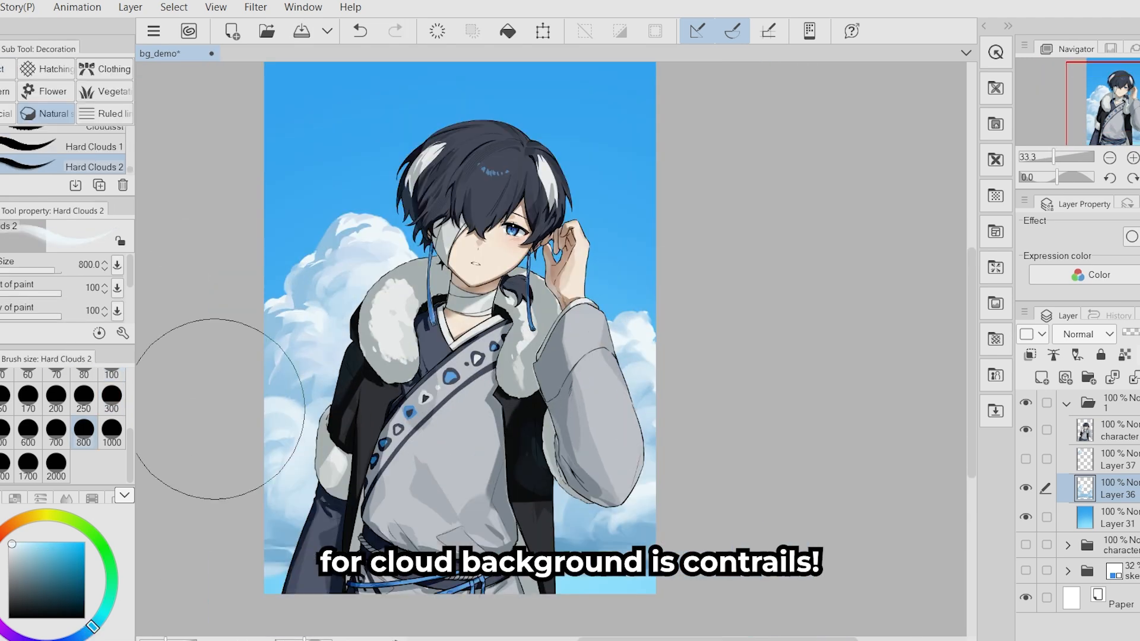
Add a layer above the clouds and draw a pale diagonal contrail from behind the head to the right edge of the sky.
{"action": "key", "text": "p"}
{"action": "key", "text": "ctrl+shift+n"}
{"action": "scroll", "coordinate": [653, 534], "scroll_direction": "down", "scroll_amount": 4}
{"action": "scroll", "coordinate": [653, 469], "scroll_direction": "up", "scroll_amount": 2}
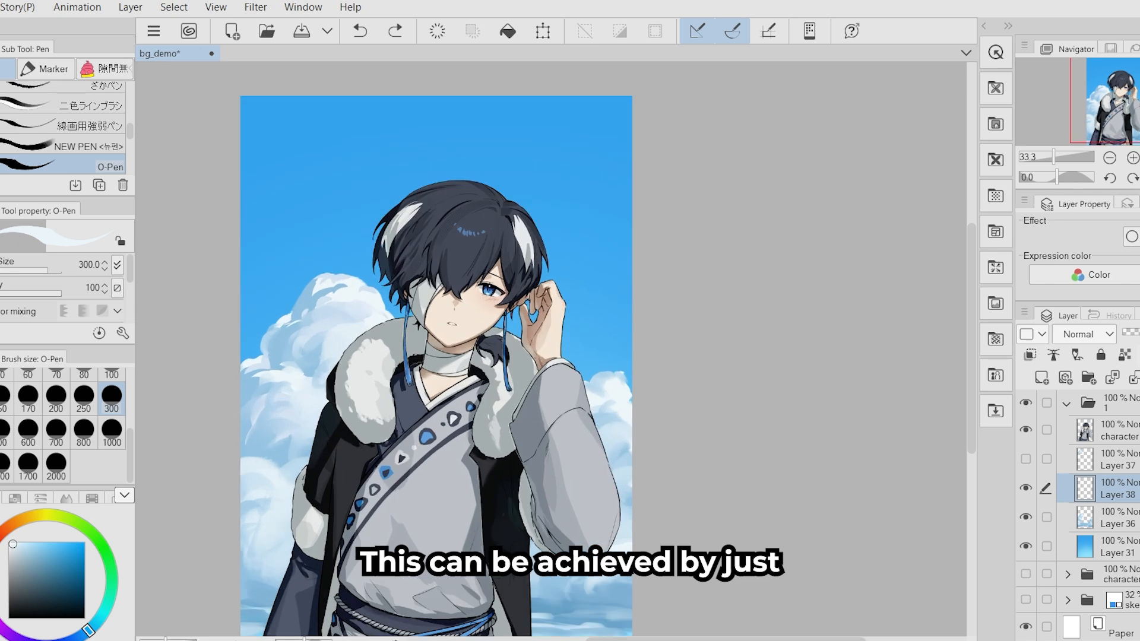
{"action": "left_click_drag", "start_coordinate": [543, 261], "coordinate": [678, 211]}
{"action": "key", "text": "b"}
{"action": "key", "text": "b"}
{"action": "key", "text": "b"}
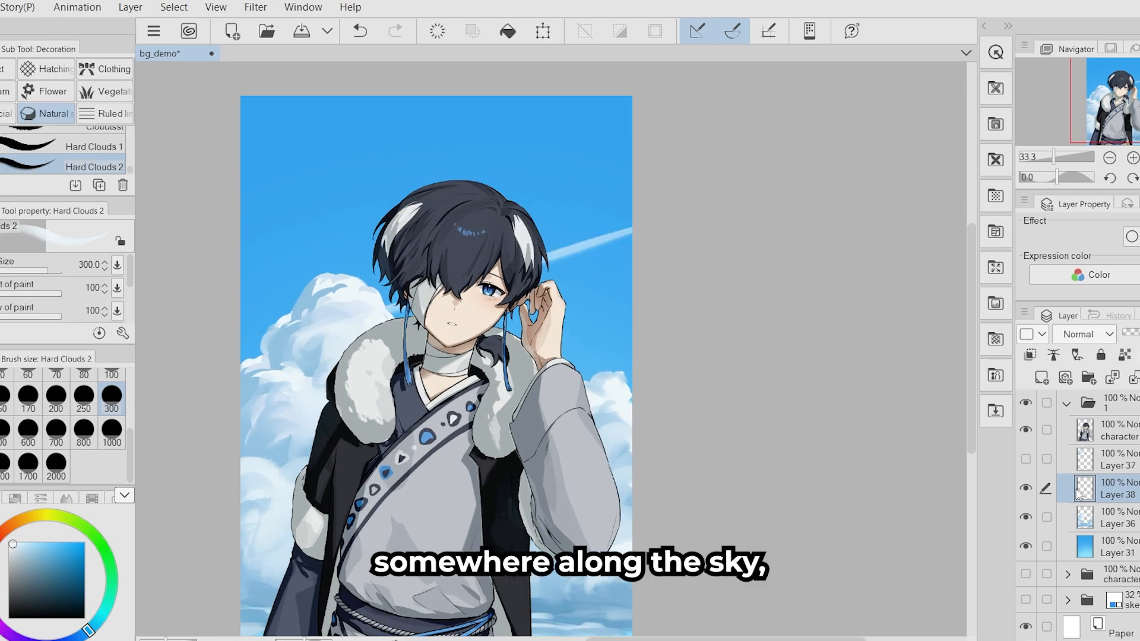
Draw small white birds in the sky left of the head and paint a teal strip of sea along the background's bottom.
{"action": "left_click", "coordinate": [1117, 489]}
{"action": "left_click_drag", "start_coordinate": [284, 193], "coordinate": [283, 208]}
{"action": "key", "text": "p"}
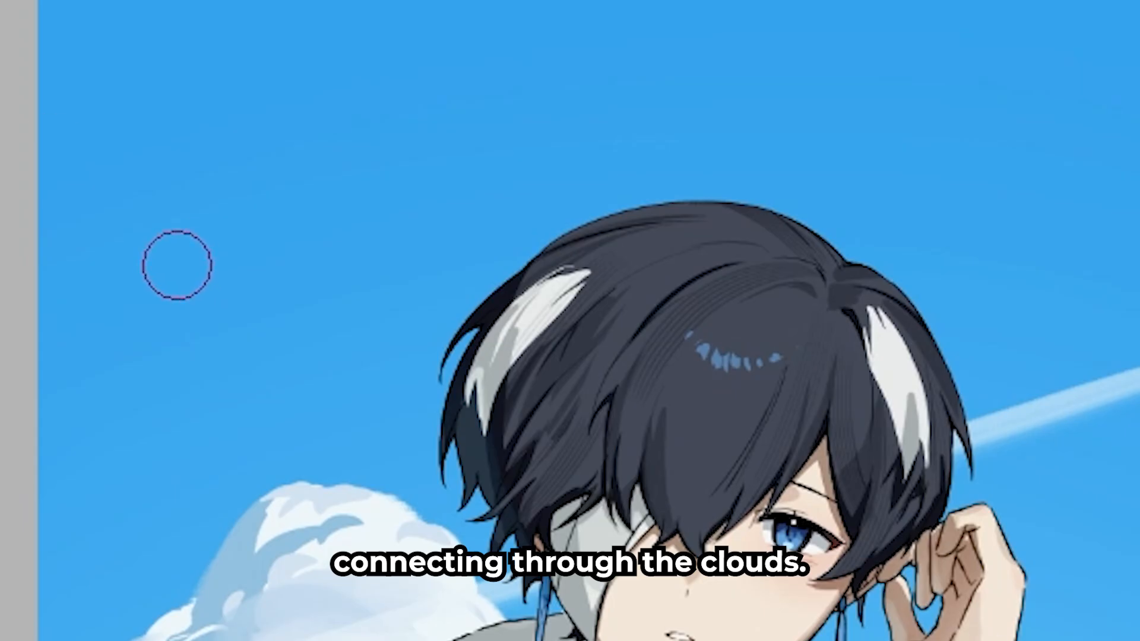
{"action": "left_click_drag", "start_coordinate": [178, 259], "coordinate": [208, 259]}
{"action": "left_click_drag", "start_coordinate": [237, 187], "coordinate": [259, 190]}
{"action": "left_click_drag", "start_coordinate": [255, 291], "coordinate": [283, 287]}
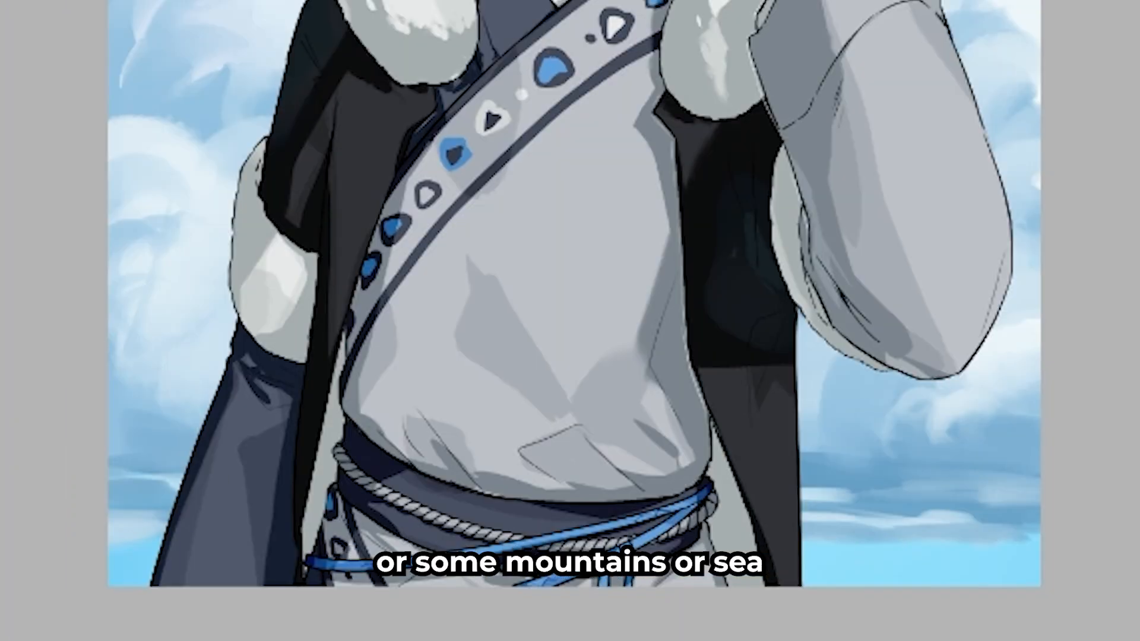
{"action": "mouse_move", "coordinate": [119, 575]}
{"action": "left_mouse_down"}
{"action": "mouse_move", "coordinate": [903, 554]}
{"action": "mouse_move", "coordinate": [765, 570]}
{"action": "left_mouse_up"}
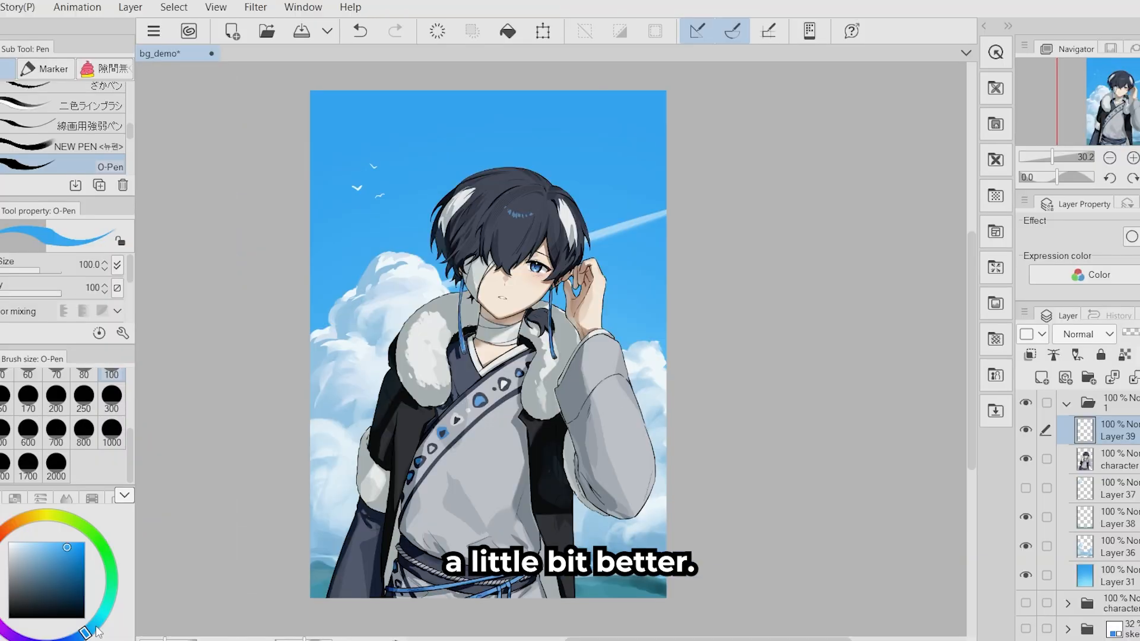
Airbrush a light cyan glow over the character's hair on the topmost layer, using the Soft airbrush at size 300.
{"action": "key", "text": "b"}
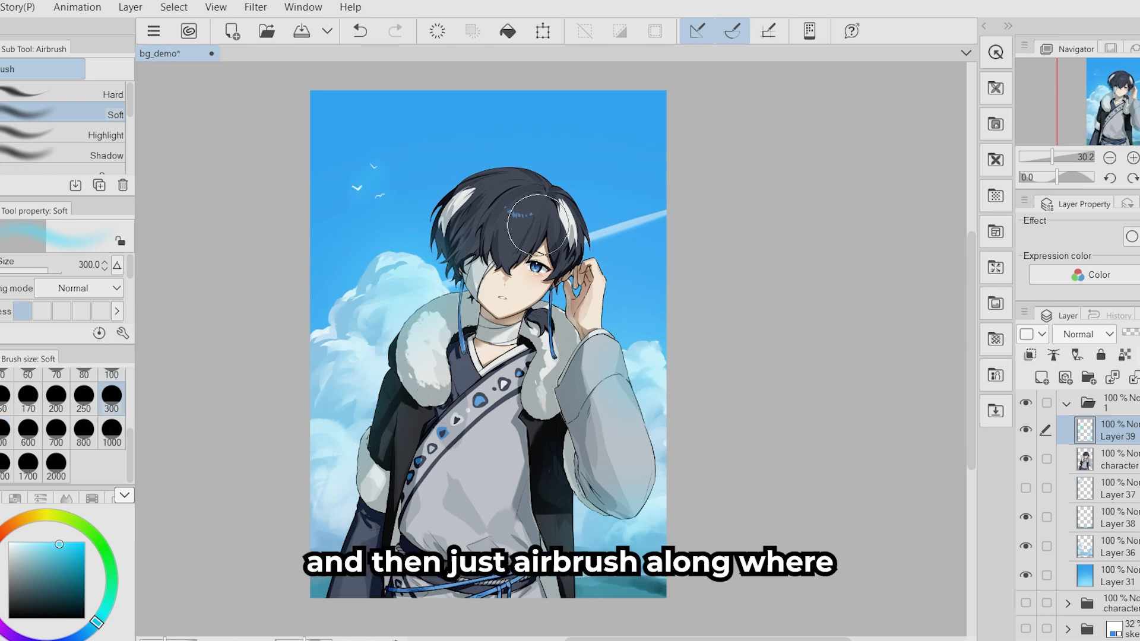
{"action": "left_click_drag", "start_coordinate": [534, 217], "coordinate": [540, 246]}
{"action": "key", "text": "bracketleft"}
{"action": "key", "text": "bracketleft"}
{"action": "key", "text": "bracketleft"}
{"action": "key", "text": "bracketleft"}
{"action": "key", "text": "bracketleft"}
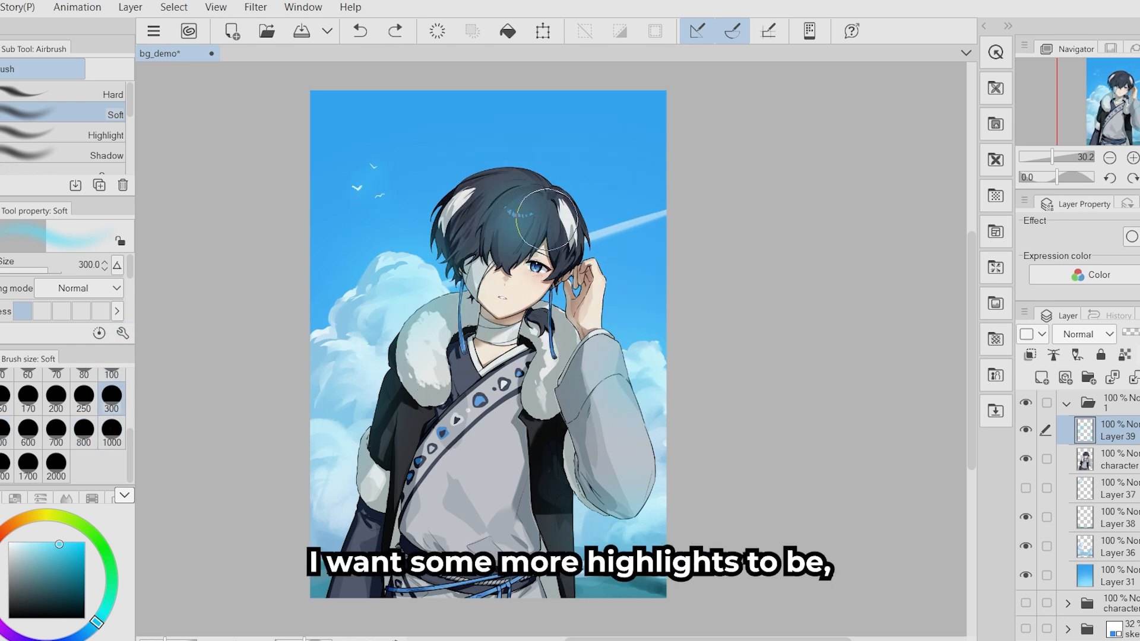
Try Overlay blending on the airbrushed glow layer, with the Soft airbrush enlarged to size 800.
{"action": "left_click", "coordinate": [1081, 333]}
{"action": "left_click", "coordinate": [1077, 181]}
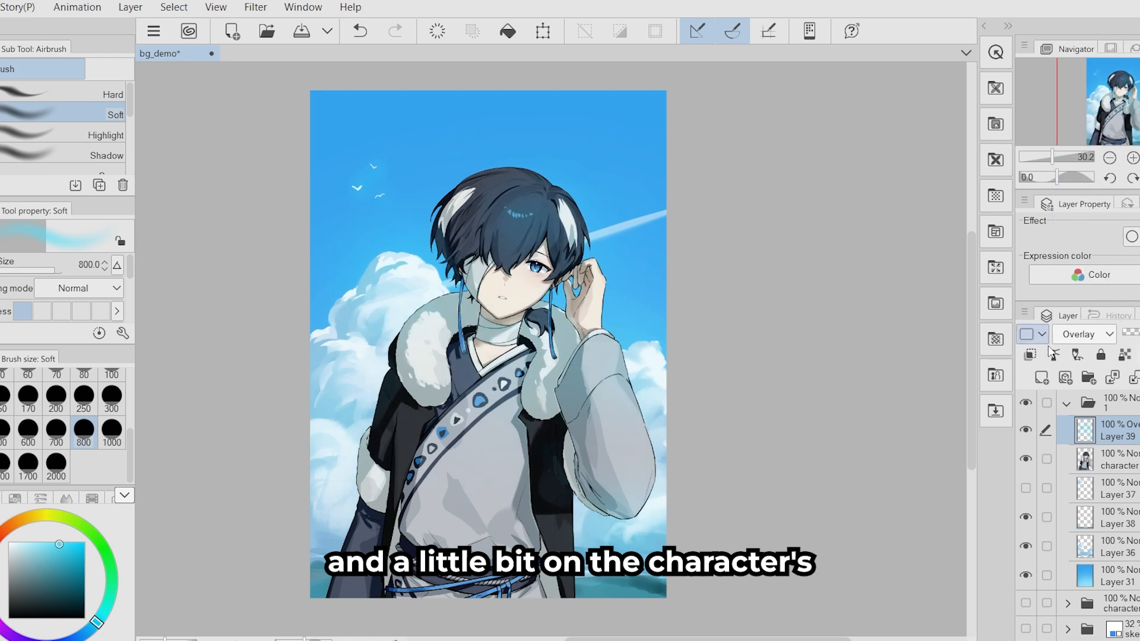
{"action": "key", "text": "bracketright"}
{"action": "key", "text": "bracketright"}
{"action": "key", "text": "bracketright"}
{"action": "key", "text": "bracketright"}
{"action": "key", "text": "bracketright"}
{"action": "scroll", "coordinate": [835, 466], "scroll_direction": "down", "scroll_amount": 3}
{"action": "scroll", "coordinate": [835, 466], "scroll_direction": "up", "scroll_amount": 4}
Set the airbrushed glow layer's blending mode to Add and its opacity to 61%.
{"action": "left_click", "coordinate": [1081, 333]}
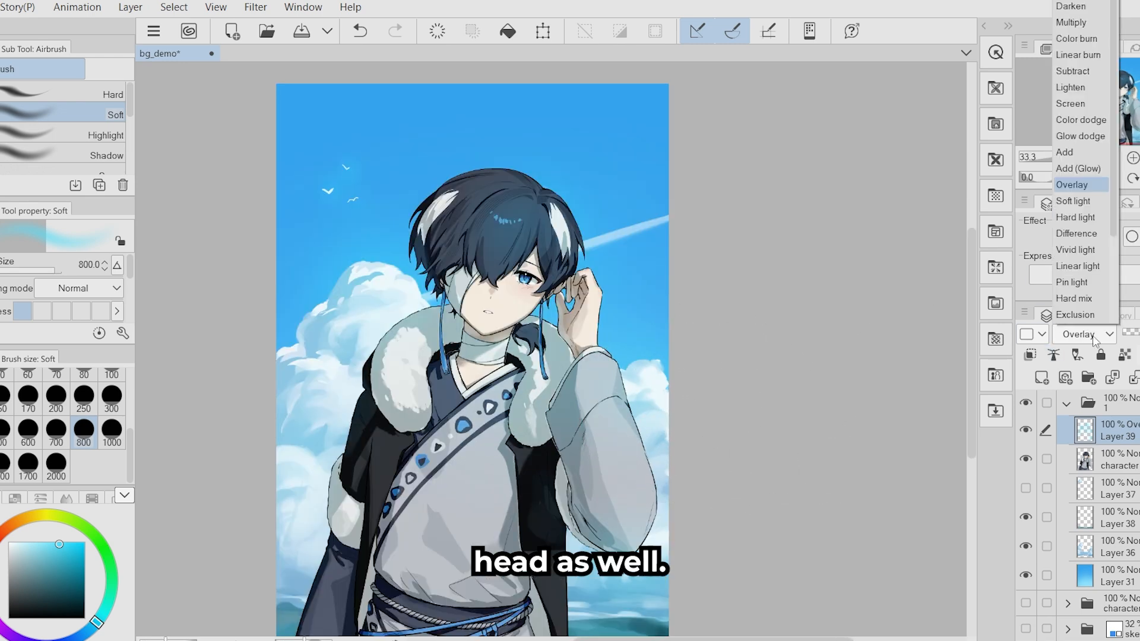
{"action": "left_click", "coordinate": [1078, 163]}
{"action": "left_click", "coordinate": [1138, 333]}
{"action": "scroll", "coordinate": [835, 390], "scroll_direction": "down", "scroll_amount": 3}
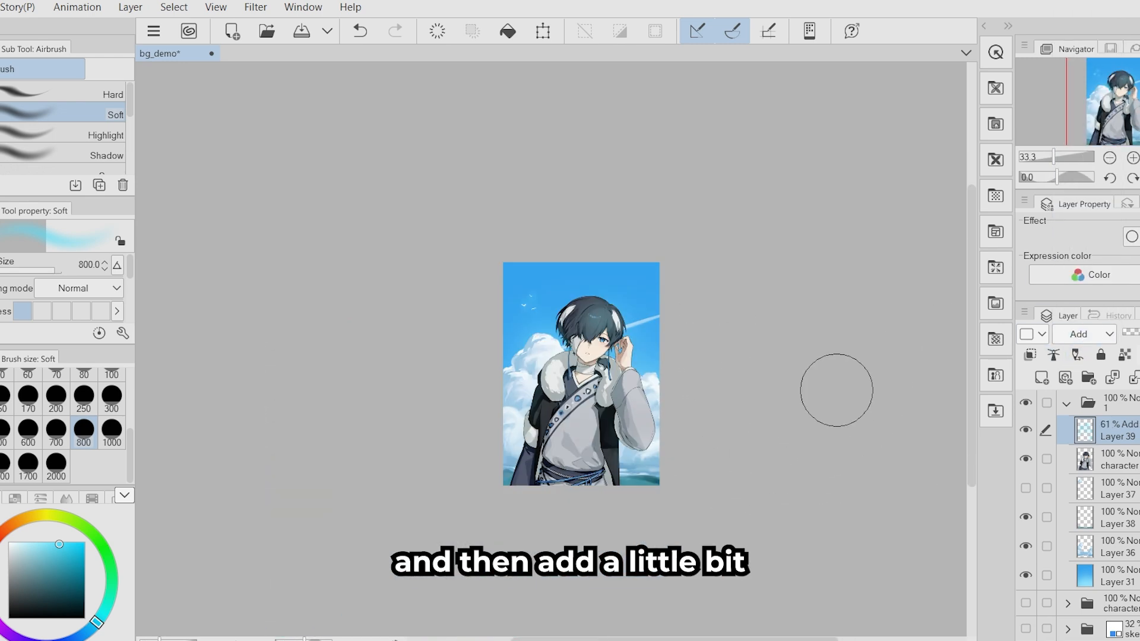
{"action": "scroll", "coordinate": [774, 397], "scroll_direction": "up", "scroll_amount": 3}
{"action": "scroll", "coordinate": [551, 349], "scroll_direction": "up", "scroll_amount": 2}
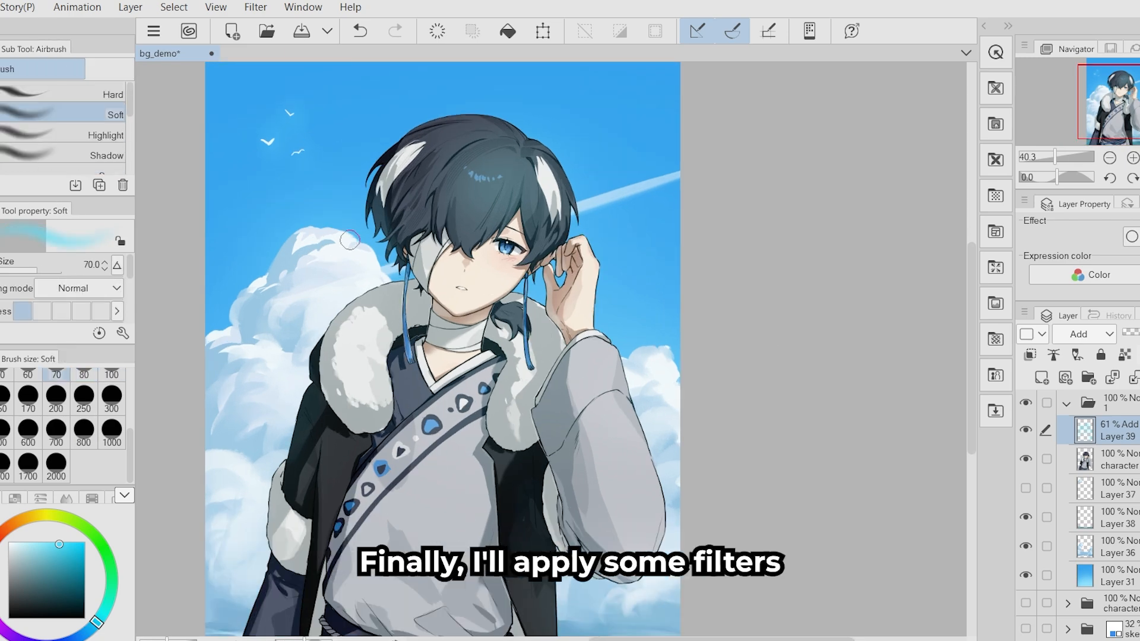
Finish the daytime illustration with a sharpened merged layer above its layer folder, and collapse the folder.
{"action": "key", "text": "bracketright"}
{"action": "key", "text": "bracketright"}
{"action": "key", "text": "bracketright"}
{"action": "key", "text": "bracketright"}
{"action": "key", "text": "bracketright"}
{"action": "scroll", "coordinate": [586, 387], "scroll_direction": "down", "scroll_amount": 3}
{"action": "scroll", "coordinate": [593, 391], "scroll_direction": "up", "scroll_amount": 2}
{"action": "key", "text": "p"}
{"action": "left_click", "coordinate": [1067, 405]}
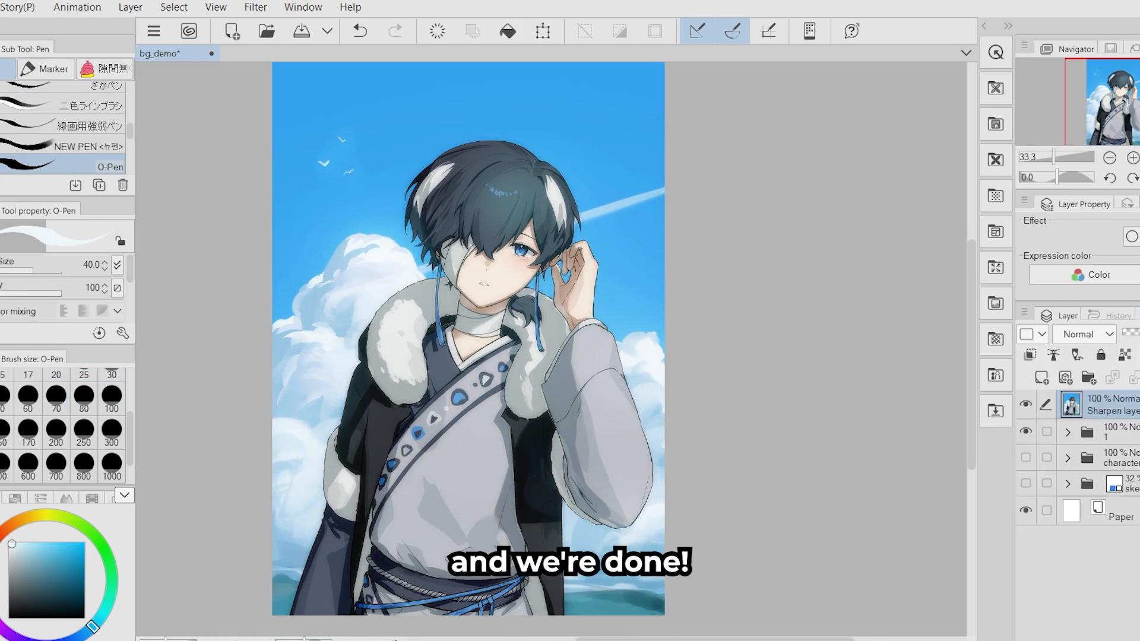
{"action": "scroll", "coordinate": [730, 371], "scroll_direction": "down", "scroll_amount": 2}
{"action": "scroll", "coordinate": [730, 372], "scroll_direction": "up", "scroll_amount": 2}
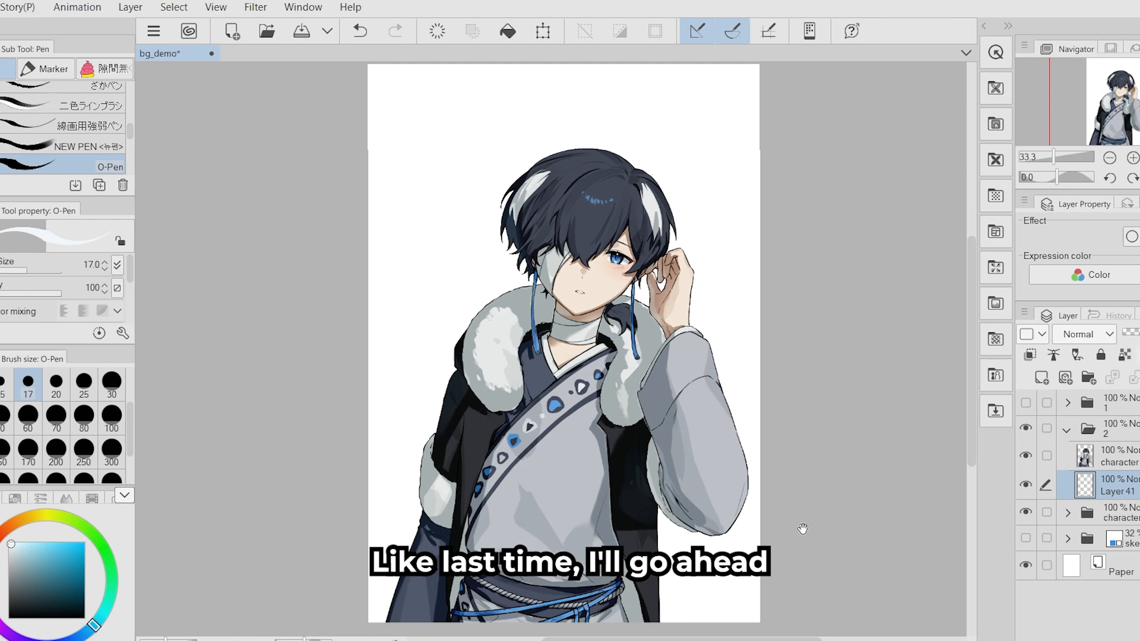
Fill the empty layer beneath the character with a solid dark blue for the night sky.
{"action": "left_click_drag", "start_coordinate": [803, 528], "coordinate": [793, 524]}
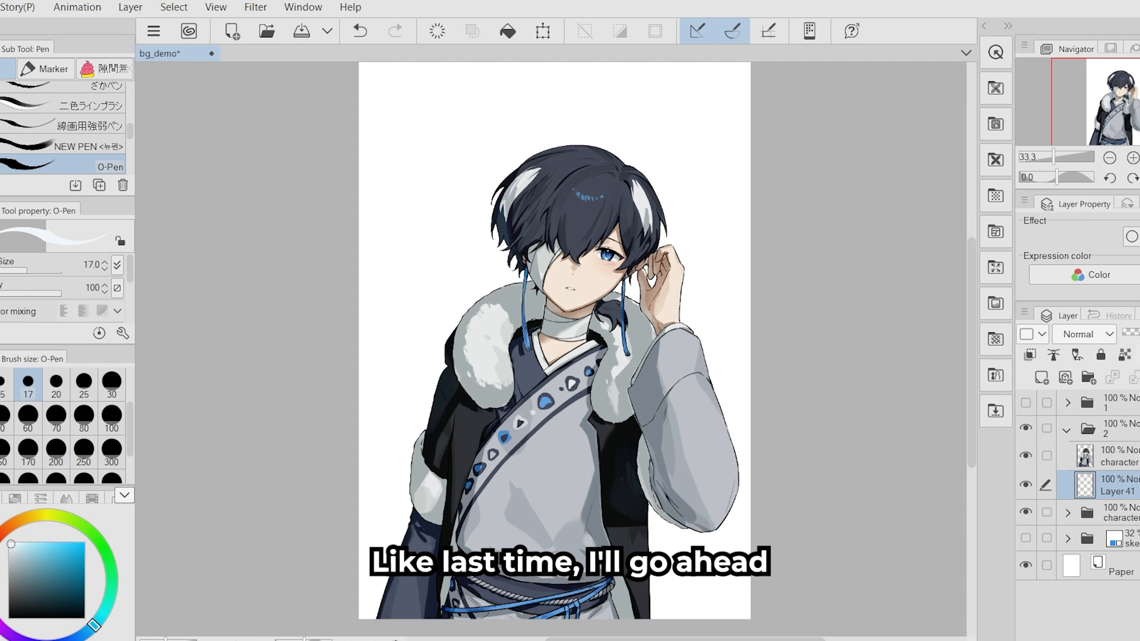
{"action": "key", "text": "g"}
{"action": "left_click_drag", "start_coordinate": [392, 404], "coordinate": [382, 406]}
{"action": "left_click", "coordinate": [63, 637]}
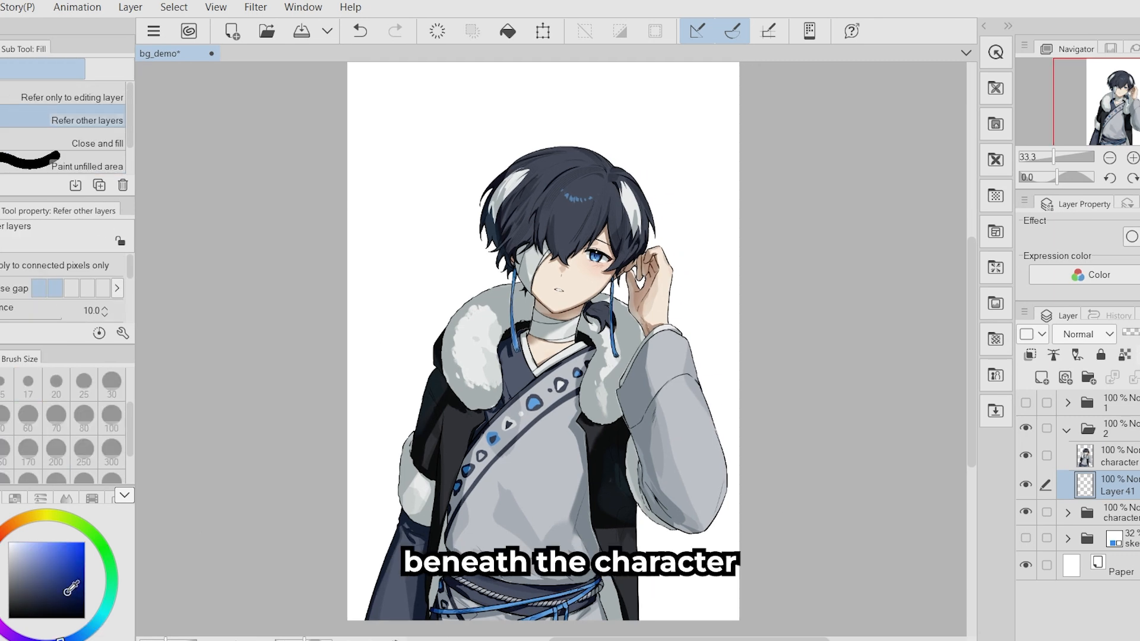
{"action": "left_click", "coordinate": [508, 31]}
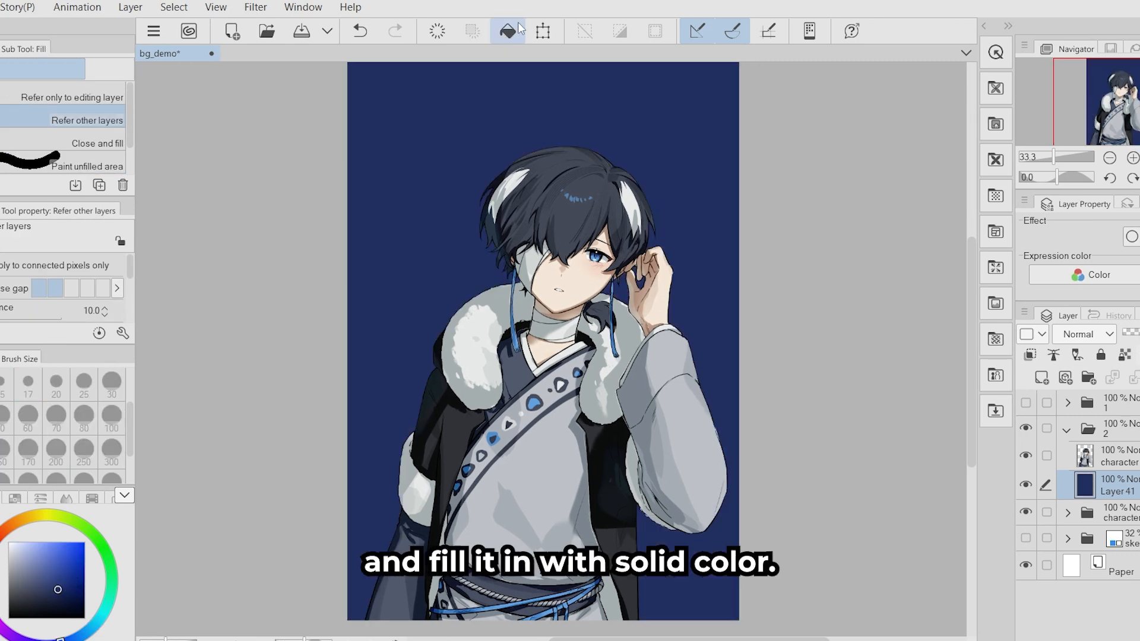
Try airbrushing a lighter, slightly cooler blue along the bottom of the night sky with the Soft airbrush at size 1000.
{"action": "left_click_drag", "start_coordinate": [730, 331], "coordinate": [707, 336]}
{"action": "key", "text": "b"}
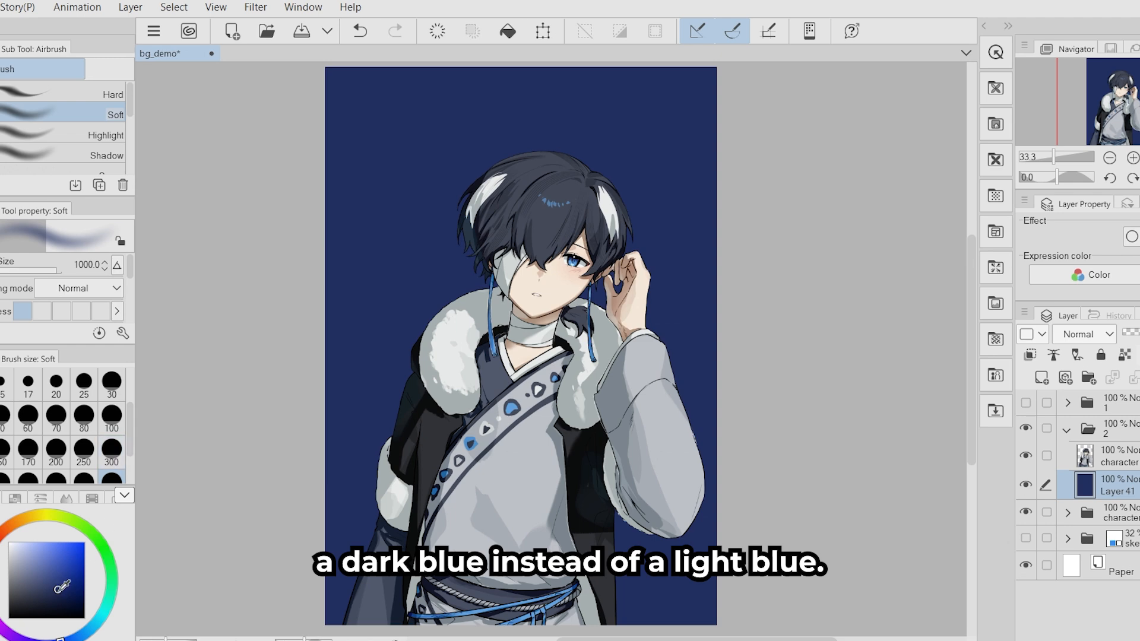
{"action": "left_click", "coordinate": [78, 637]}
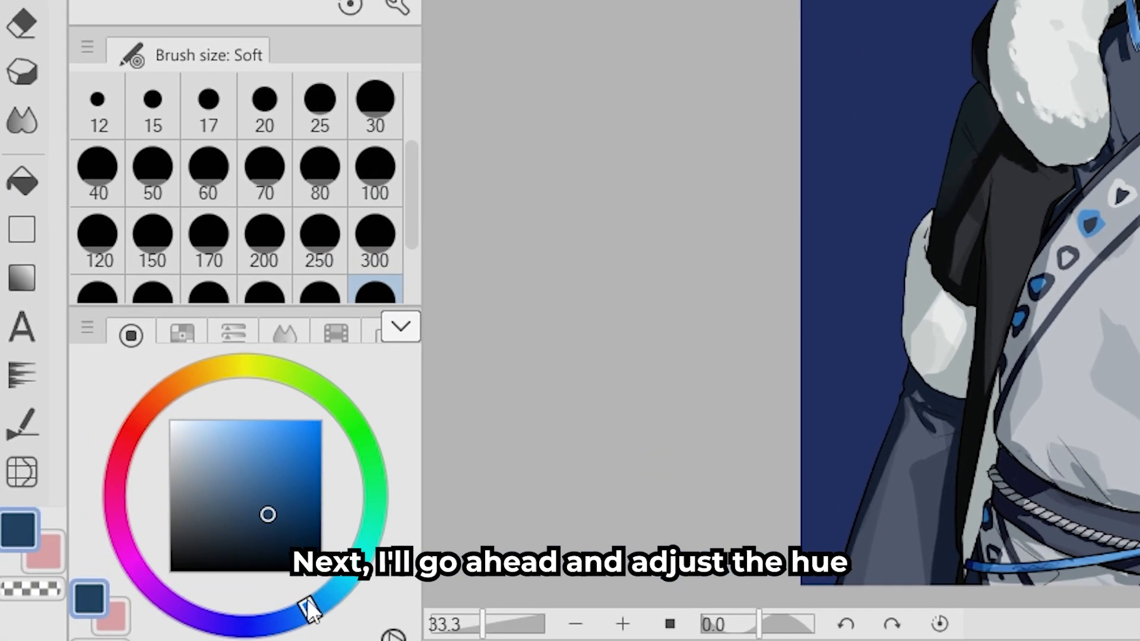
{"action": "left_click", "coordinate": [54, 575]}
{"action": "left_click_drag", "start_coordinate": [924, 402], "coordinate": [916, 305]}
{"action": "left_click_drag", "start_coordinate": [831, 532], "coordinate": [902, 532]}
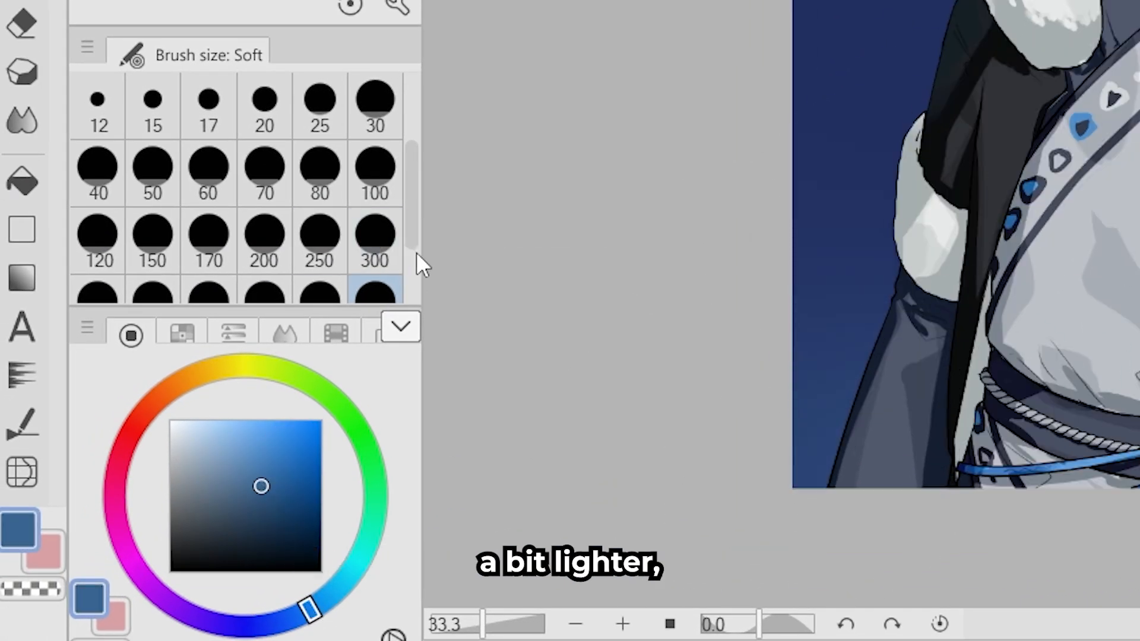
Try airbrushing a teal gradient along the bottom of the night sky with the Soft airbrush at size 1700.
{"action": "left_click_drag", "start_coordinate": [414, 245], "coordinate": [414, 298]}
{"action": "left_click", "coordinate": [220, 257]}
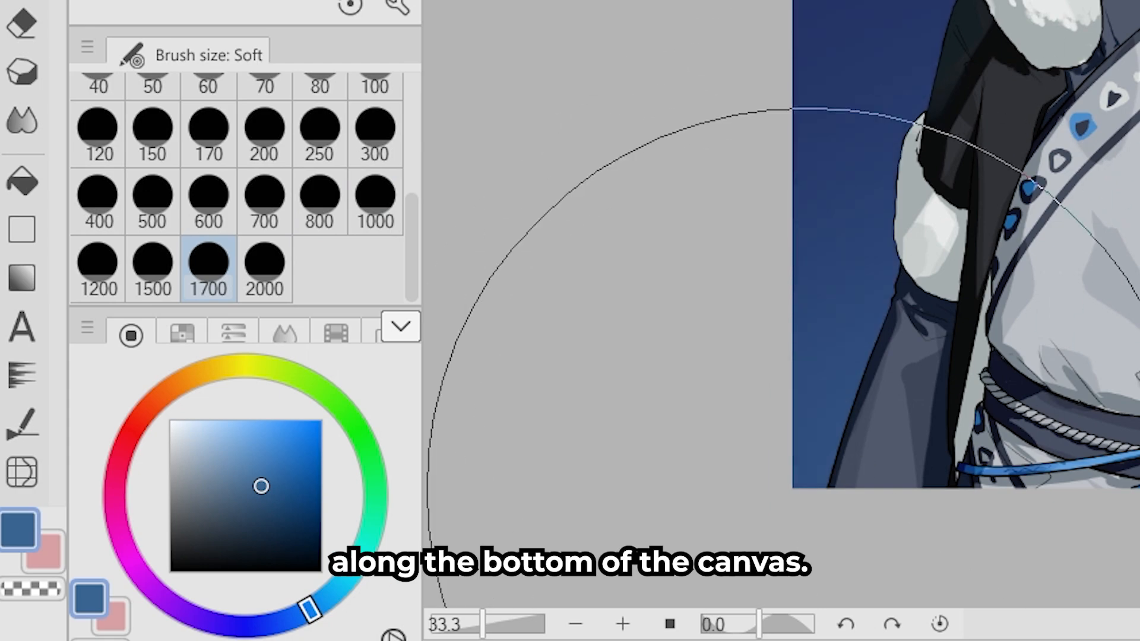
{"action": "left_click", "coordinate": [356, 552]}
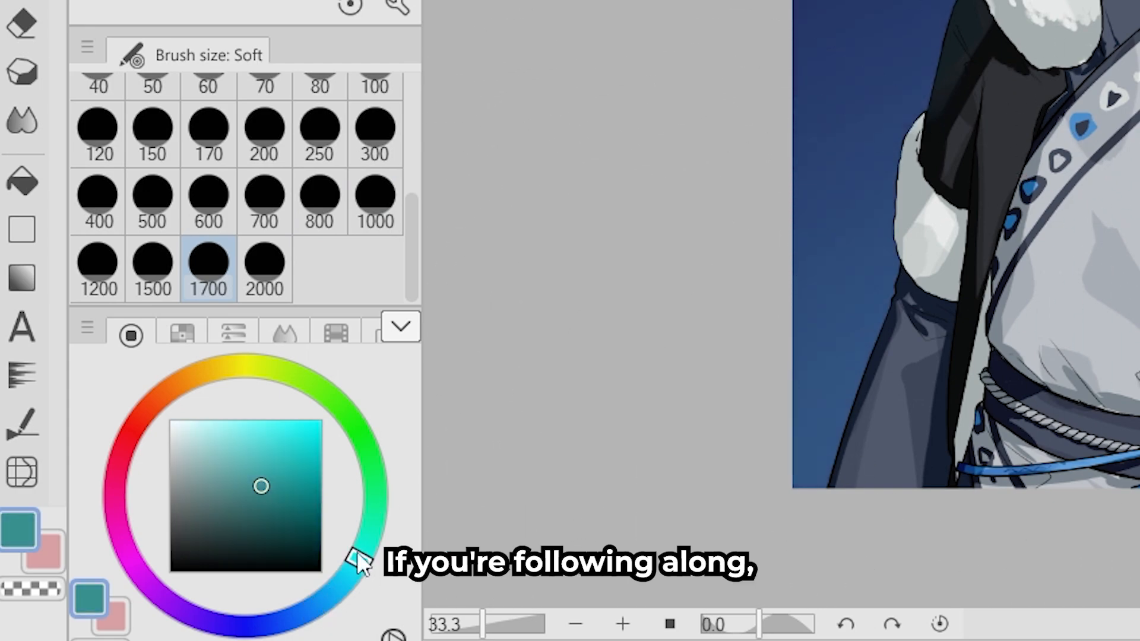
{"action": "left_click", "coordinate": [249, 461]}
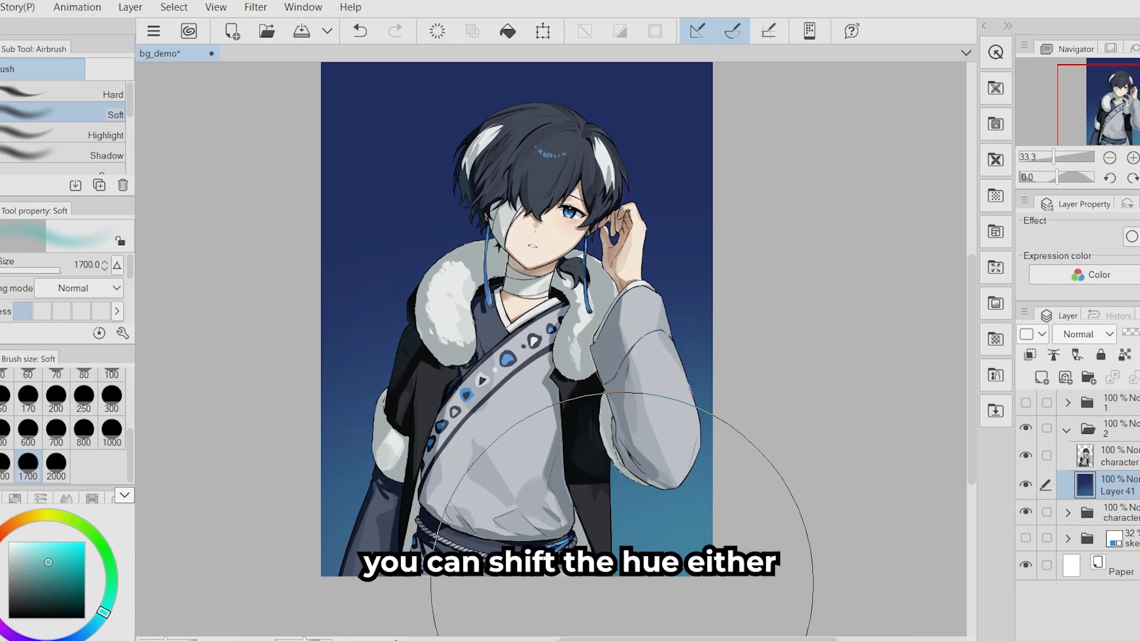
{"action": "left_click_drag", "start_coordinate": [707, 463], "coordinate": [683, 450]}
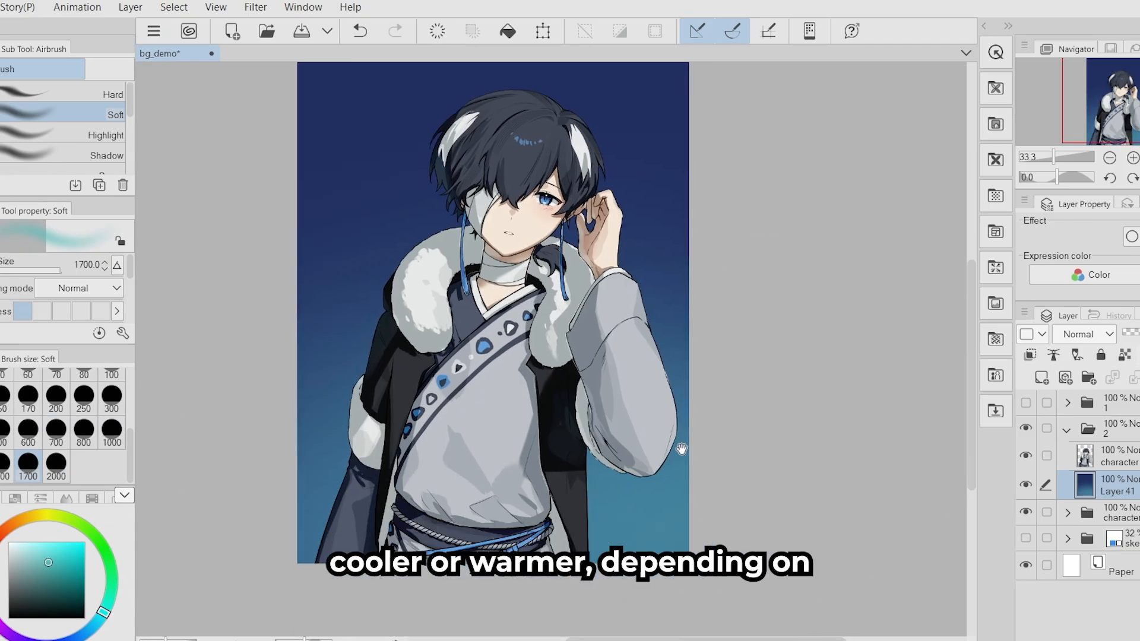
Airbrush a muted warm purple along the bottom of the night sky, raising the Soft airbrush to size 2000.
{"action": "left_click", "coordinate": [12, 635]}
{"action": "left_click", "coordinate": [49, 574]}
{"action": "left_click_drag", "start_coordinate": [688, 570], "coordinate": [262, 506]}
{"action": "left_click_drag", "start_coordinate": [653, 451], "coordinate": [634, 466]}
{"action": "left_click", "coordinate": [1110, 158]}
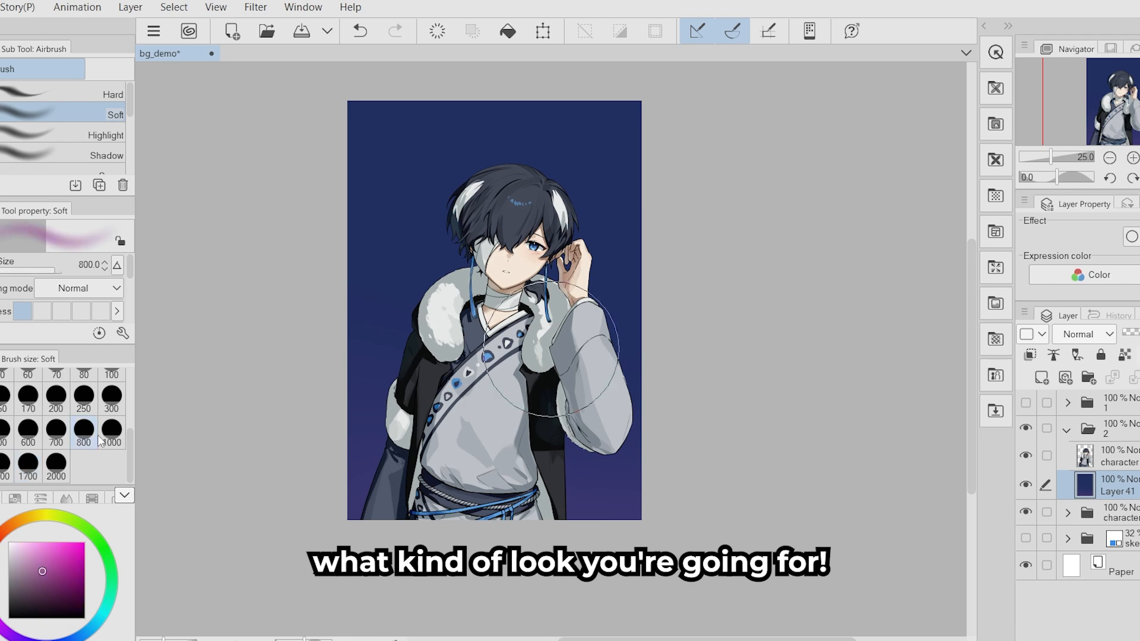
{"action": "left_click", "coordinate": [56, 464]}
{"action": "left_click_drag", "start_coordinate": [405, 508], "coordinate": [440, 520]}
Airbrush a darker navy over the upper sky to smooth the gradient down to purple.
{"action": "left_click_drag", "start_coordinate": [559, 154], "coordinate": [529, 222]}
{"action": "left_click_drag", "start_coordinate": [529, 222], "coordinate": [432, 149]}
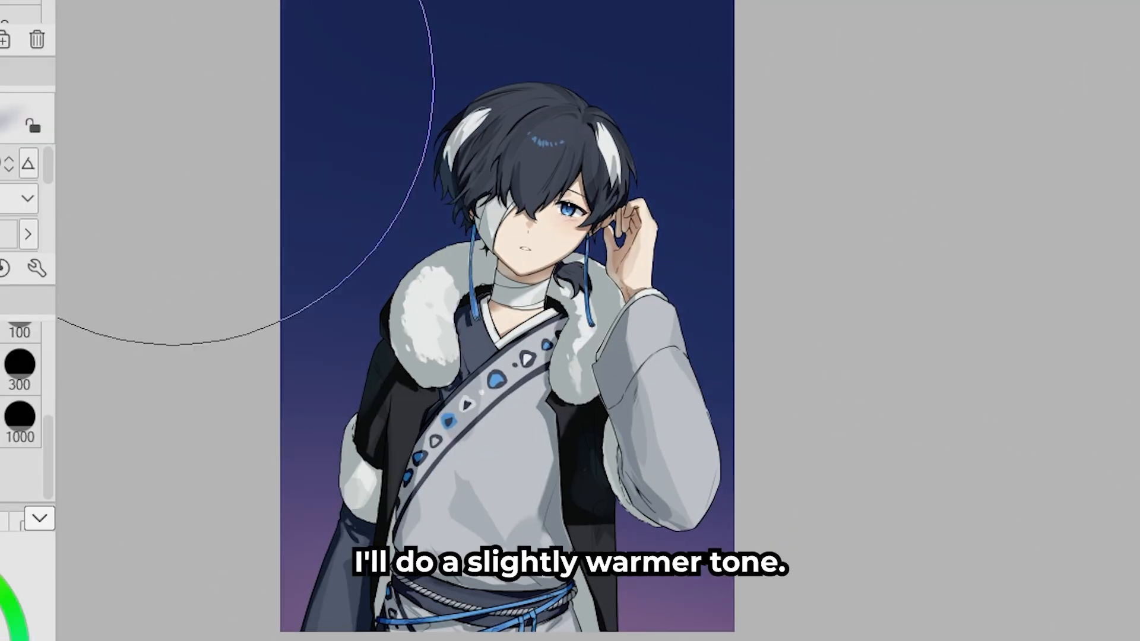
{"action": "left_click", "coordinate": [19, 331]}
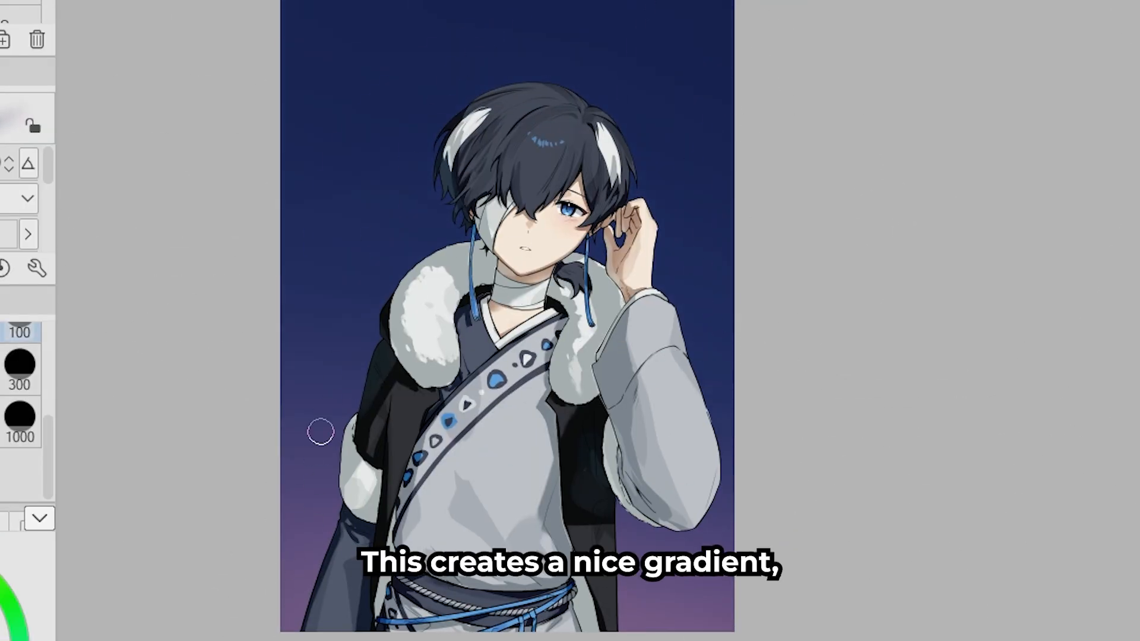
{"action": "left_click_drag", "start_coordinate": [321, 432], "coordinate": [419, 429]}
Spray fine white stars across the night sky with the Spray airbrush at size 600, adjusting its particle settings.
{"action": "key", "text": "p"}
{"action": "key", "text": "ctrl+plus"}
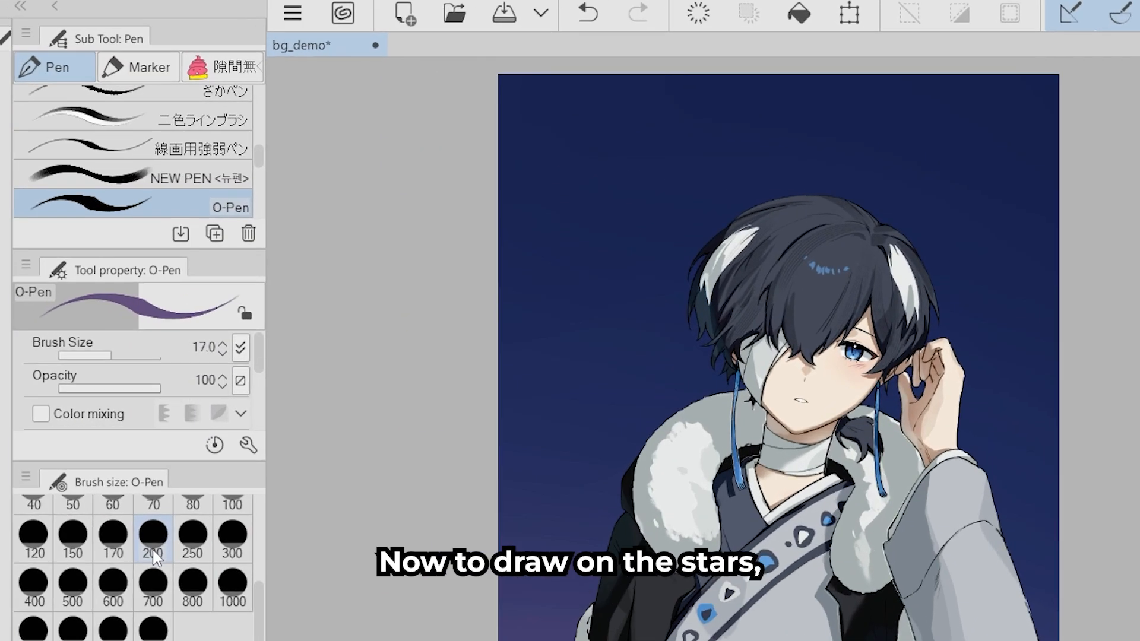
{"action": "left_click", "coordinate": [28, 498]}
{"action": "scroll", "coordinate": [407, 146], "scroll_direction": "down", "scroll_amount": 3}
{"action": "left_click", "coordinate": [380, 133]}
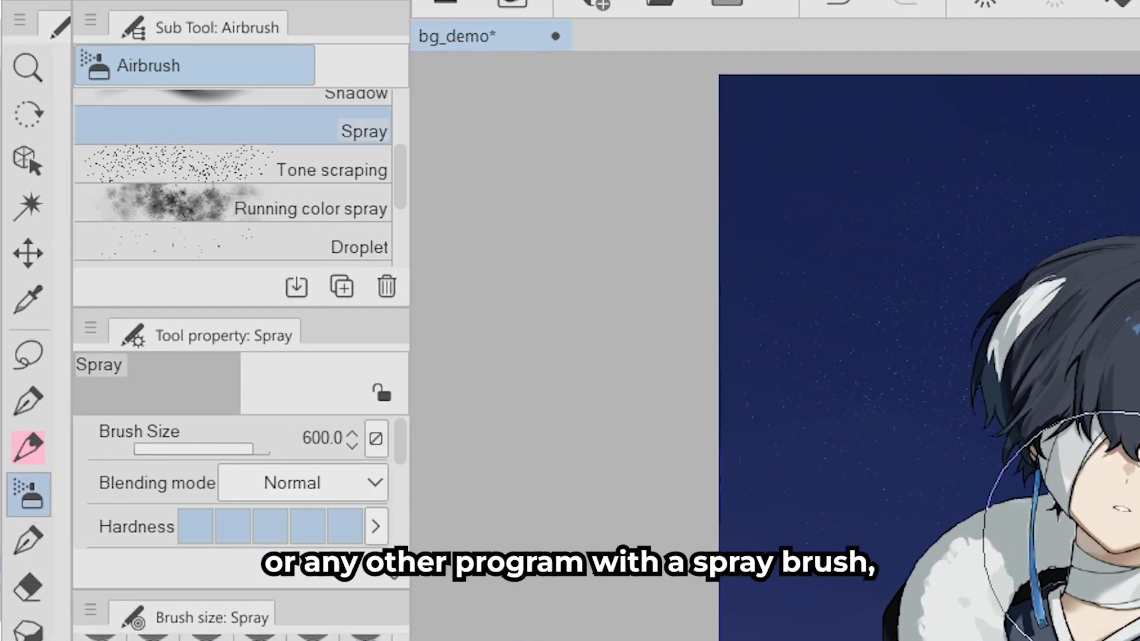
{"action": "left_click_drag", "start_coordinate": [401, 448], "coordinate": [401, 498]}
{"action": "left_click", "coordinate": [190, 493]}
{"action": "left_click_drag", "start_coordinate": [838, 267], "coordinate": [833, 371]}
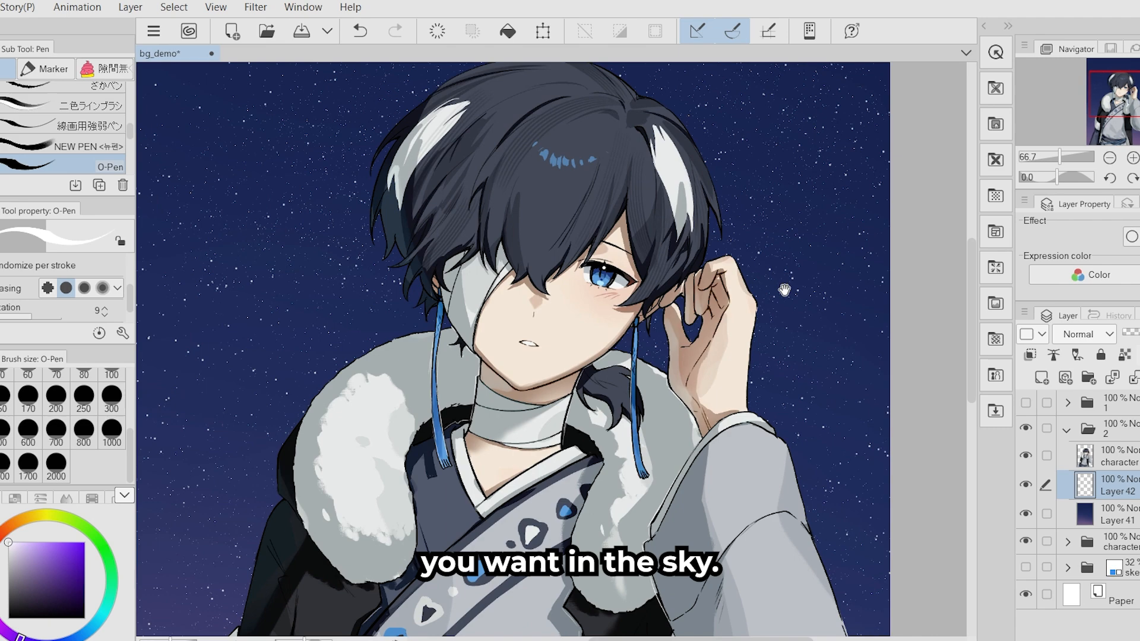
Dot individual white stars by hand across the sky on both sides of the character with the O-Pen.
{"action": "scroll", "coordinate": [784, 289], "scroll_direction": "down", "scroll_amount": 3}
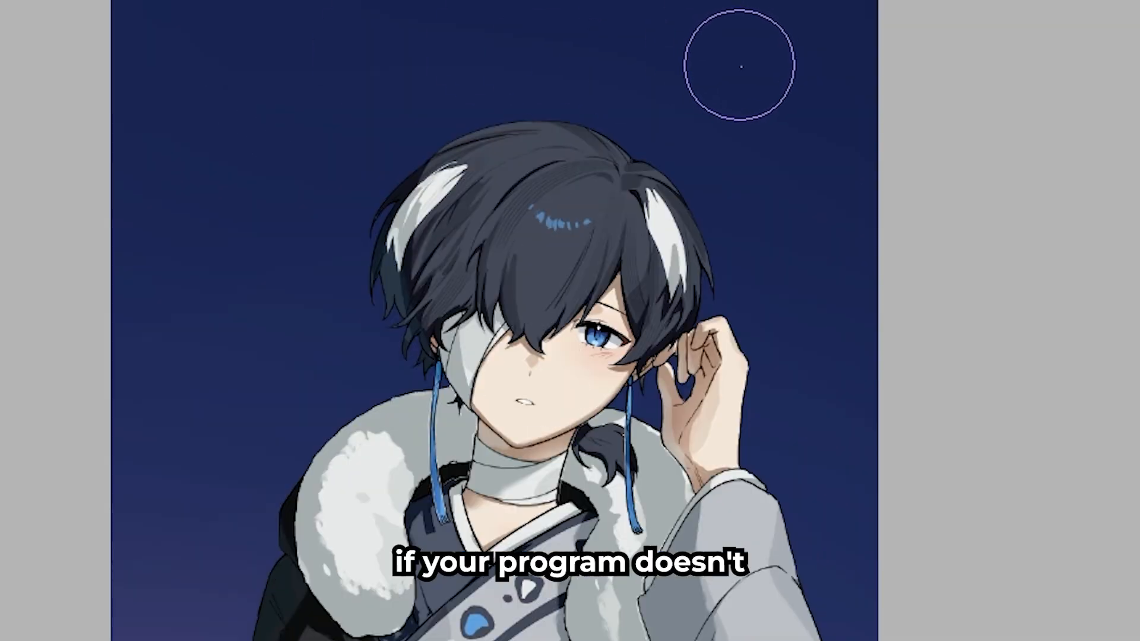
{"action": "left_click", "coordinate": [688, 117]}
{"action": "left_click", "coordinate": [667, 109]}
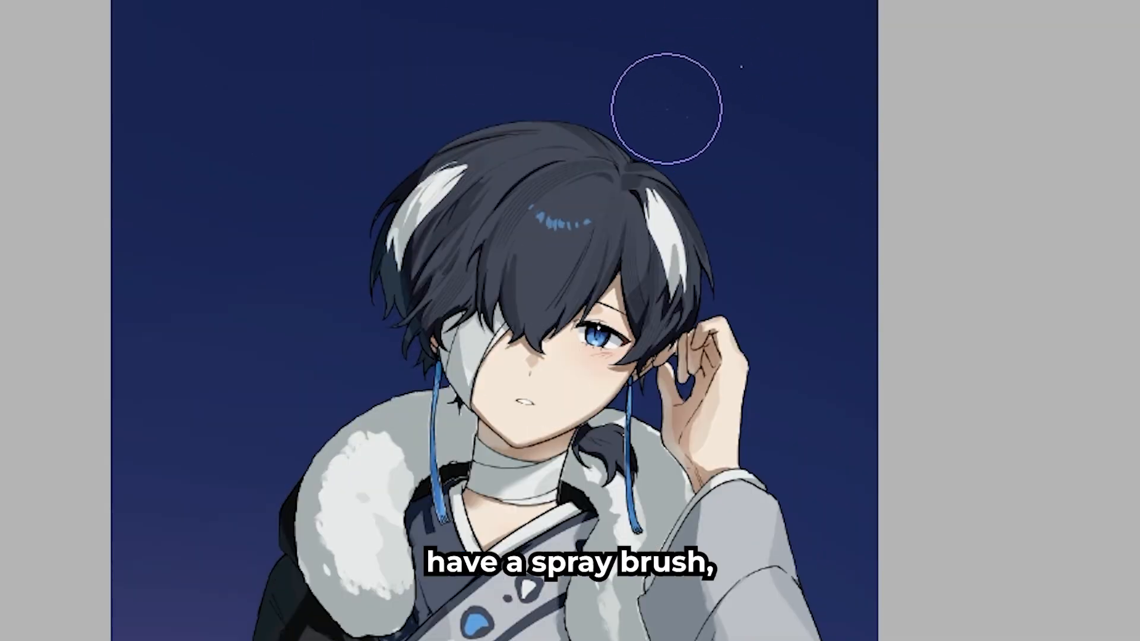
{"action": "left_click", "coordinate": [315, 133]}
{"action": "left_click", "coordinate": [192, 229]}
{"action": "left_click", "coordinate": [207, 246]}
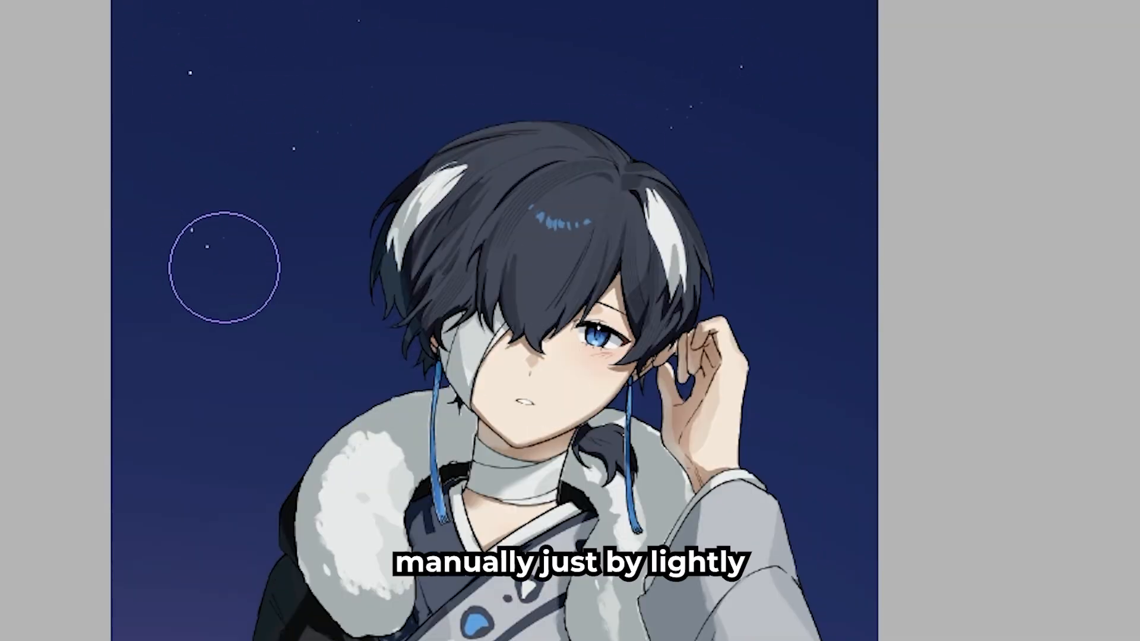
{"action": "left_click", "coordinate": [775, 312]}
{"action": "left_click", "coordinate": [749, 307]}
{"action": "left_click", "coordinate": [767, 293]}
{"action": "left_click", "coordinate": [793, 277]}
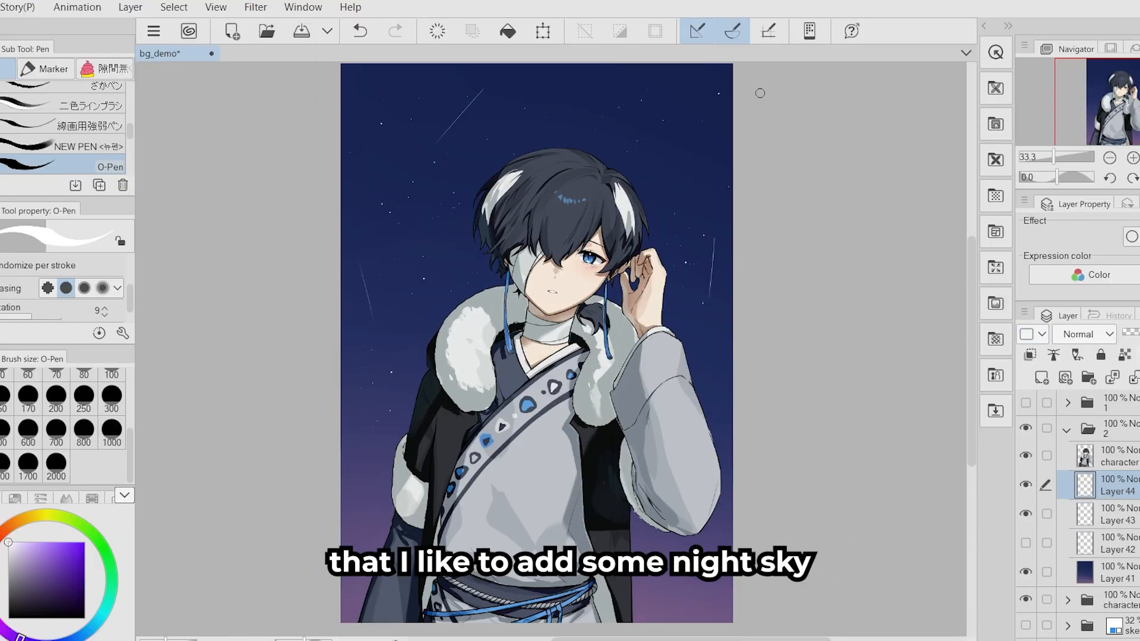
Spray more fine white stars over the night sky on a new layer, using the Spray airbrush at size 800 with smaller particles.
{"action": "left_click", "coordinate": [1042, 377]}
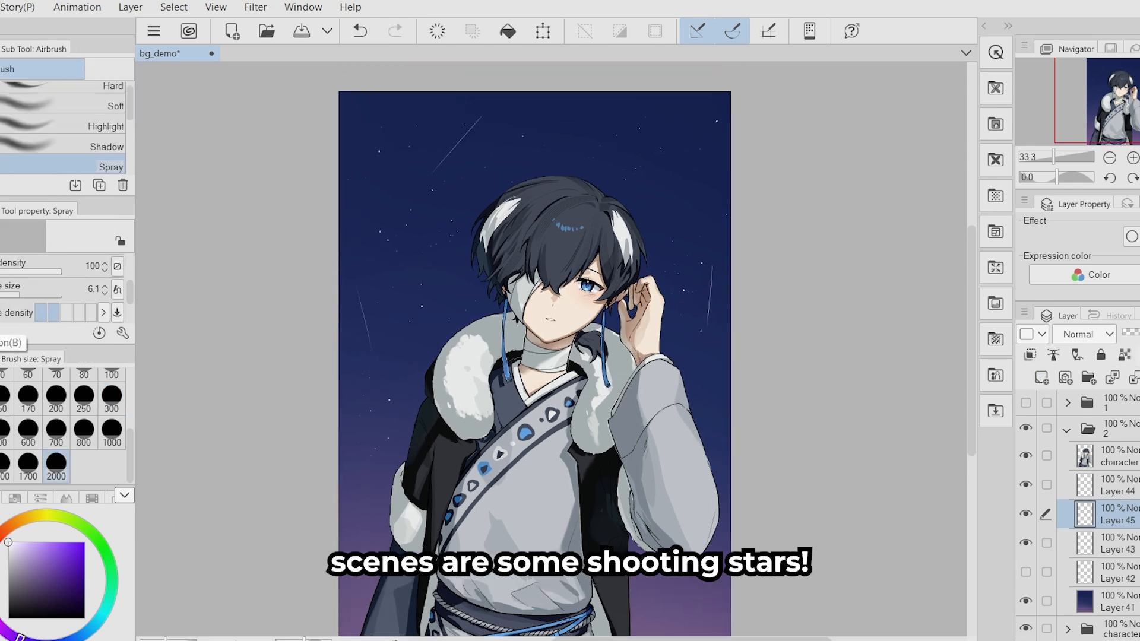
{"action": "left_click", "coordinate": [410, 175]}
{"action": "key", "text": "ctrl+z"}
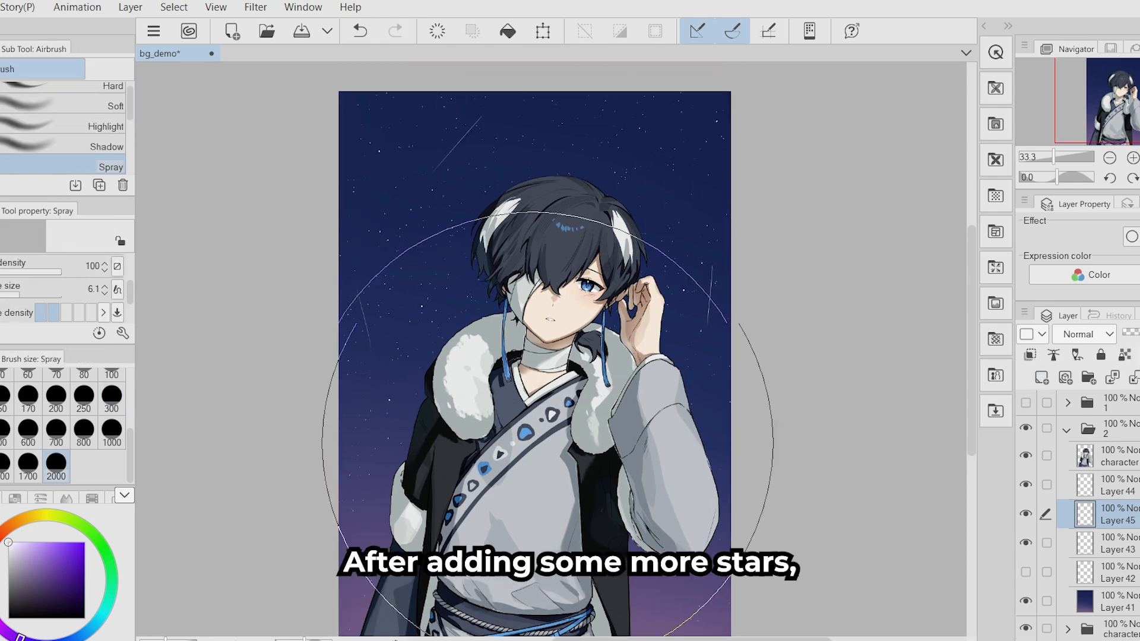
{"action": "left_click", "coordinate": [84, 394]}
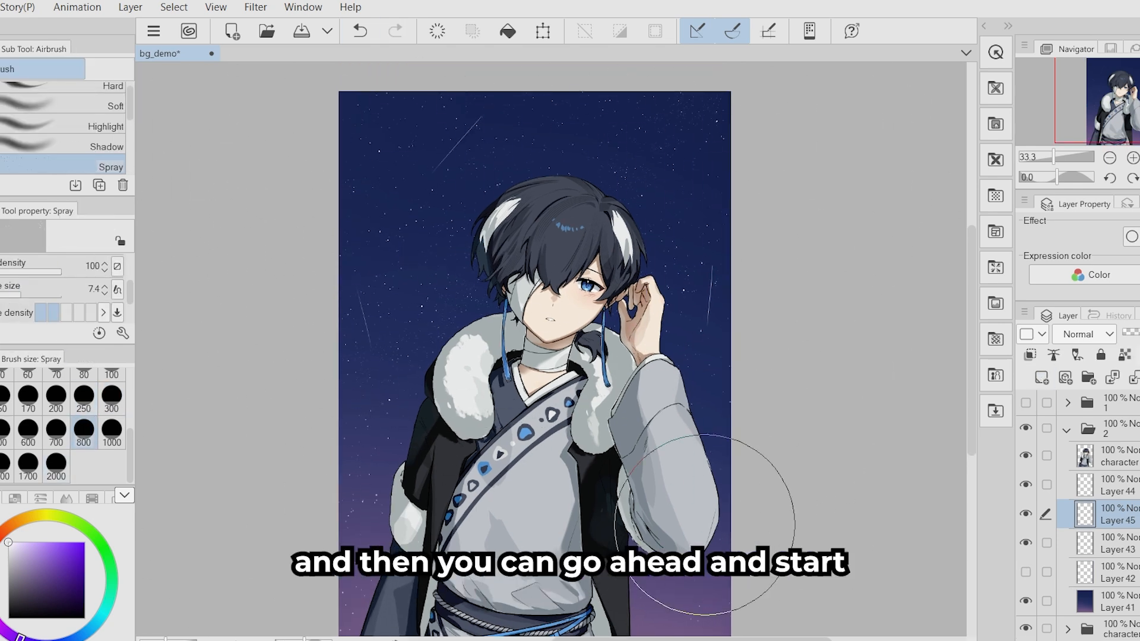
{"action": "left_click_drag", "start_coordinate": [683, 131], "coordinate": [641, 220]}
{"action": "left_click", "coordinate": [16, 295]}
{"action": "left_click_drag", "start_coordinate": [520, 525], "coordinate": [502, 504]}
{"action": "key", "text": "p"}
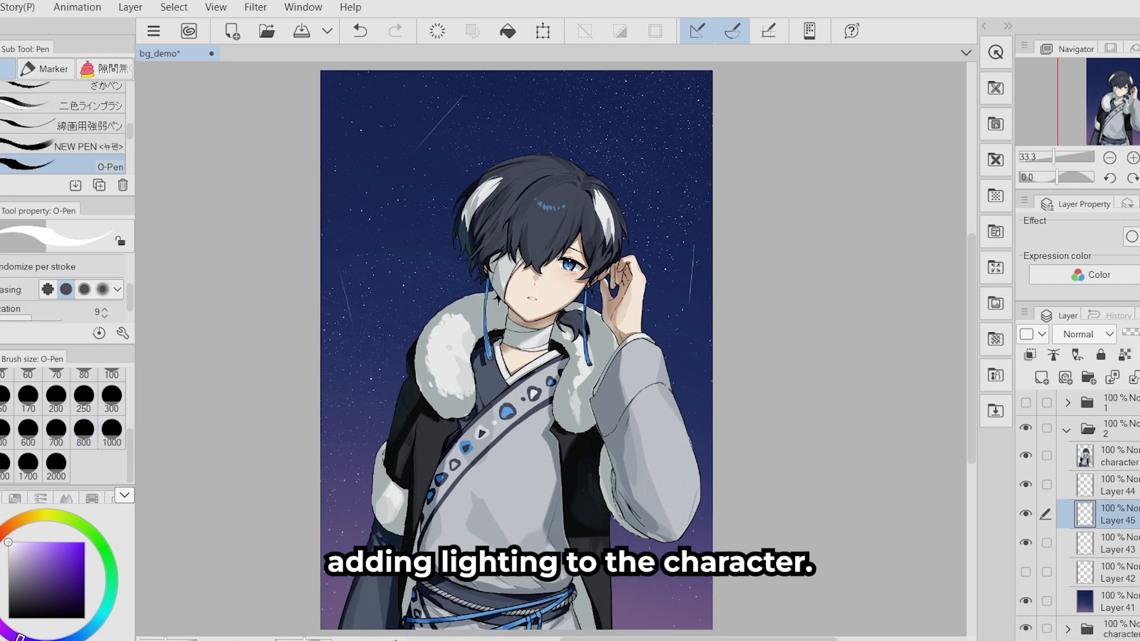
Hide the sprayed star layer and try painting stars beside the character with the Oyun Stars brush at size 800.
{"action": "key", "text": "b"}
{"action": "left_click_drag", "start_coordinate": [516, 356], "coordinate": [492, 352]}
{"action": "left_click", "coordinate": [1026, 514]}
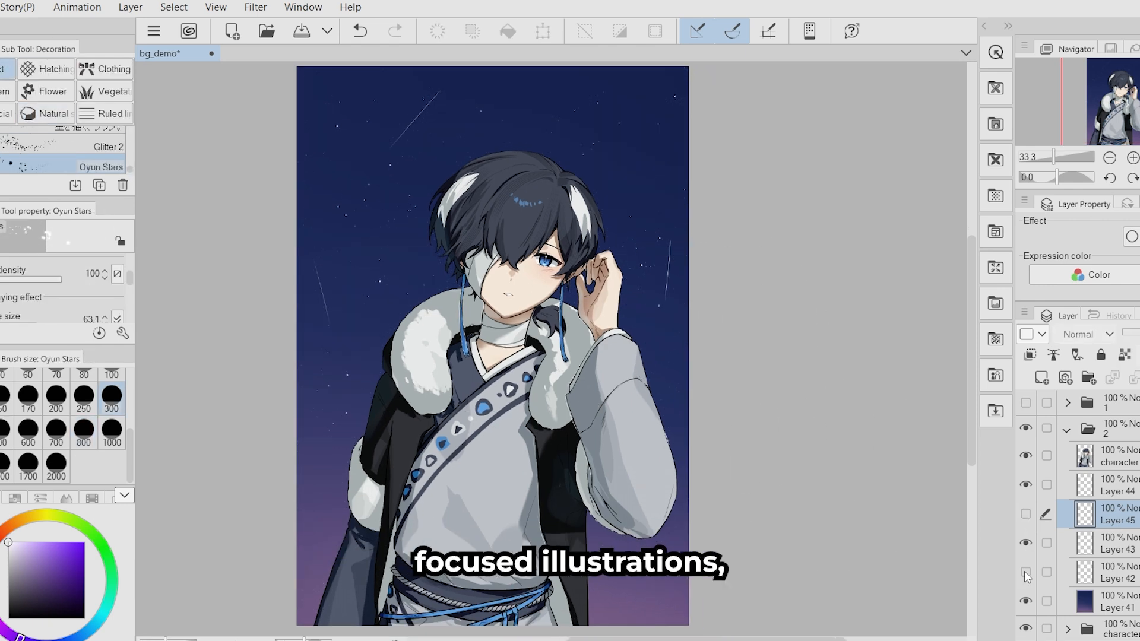
{"action": "left_click", "coordinate": [84, 428]}
{"action": "mouse_move", "coordinate": [359, 318]}
{"action": "left_mouse_down"}
{"action": "mouse_move", "coordinate": [291, 583]}
{"action": "mouse_move", "coordinate": [281, 438]}
{"action": "mouse_move", "coordinate": [409, 367]}
{"action": "mouse_move", "coordinate": [382, 428]}
{"action": "left_mouse_up"}
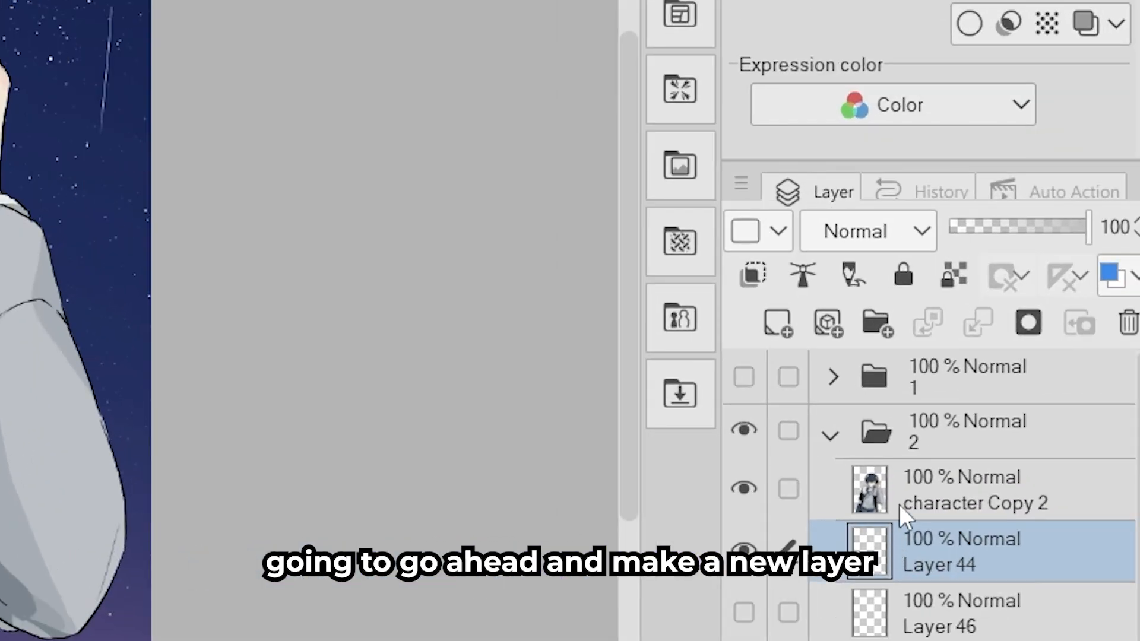
Create a new layer above the character and clip it to the character.
{"action": "left_click", "coordinate": [1097, 460]}
{"action": "left_click", "coordinate": [1042, 378]}
{"action": "left_click", "coordinate": [755, 274]}
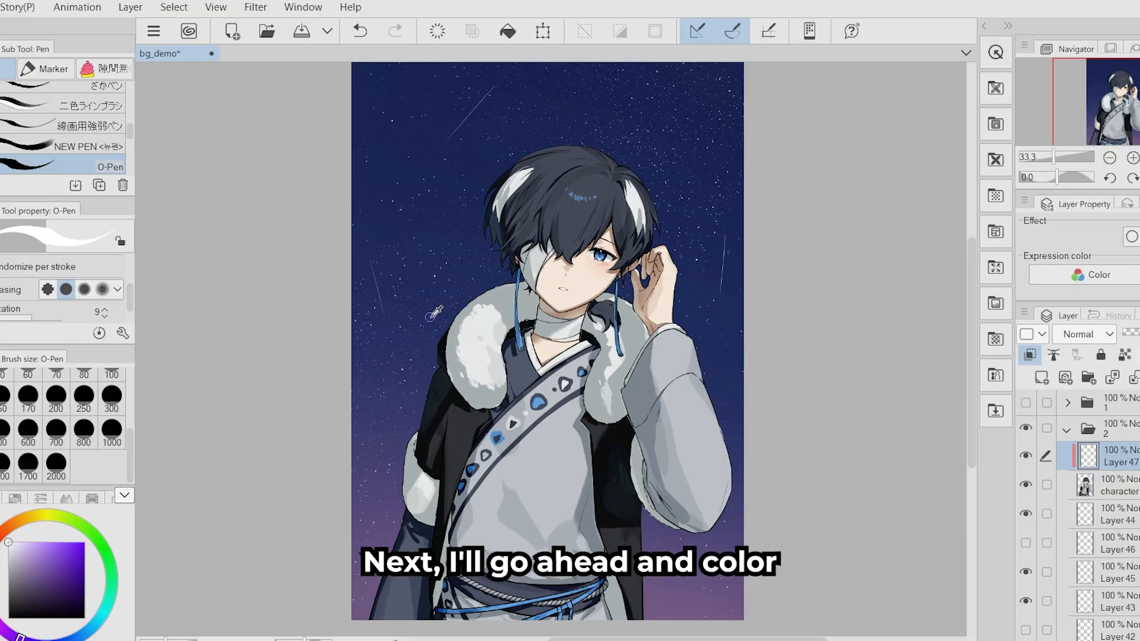
Fill the clipped layer with a dark purple-blue and set its blending mode to Multiply.
{"action": "left_click", "coordinate": [56, 590]}
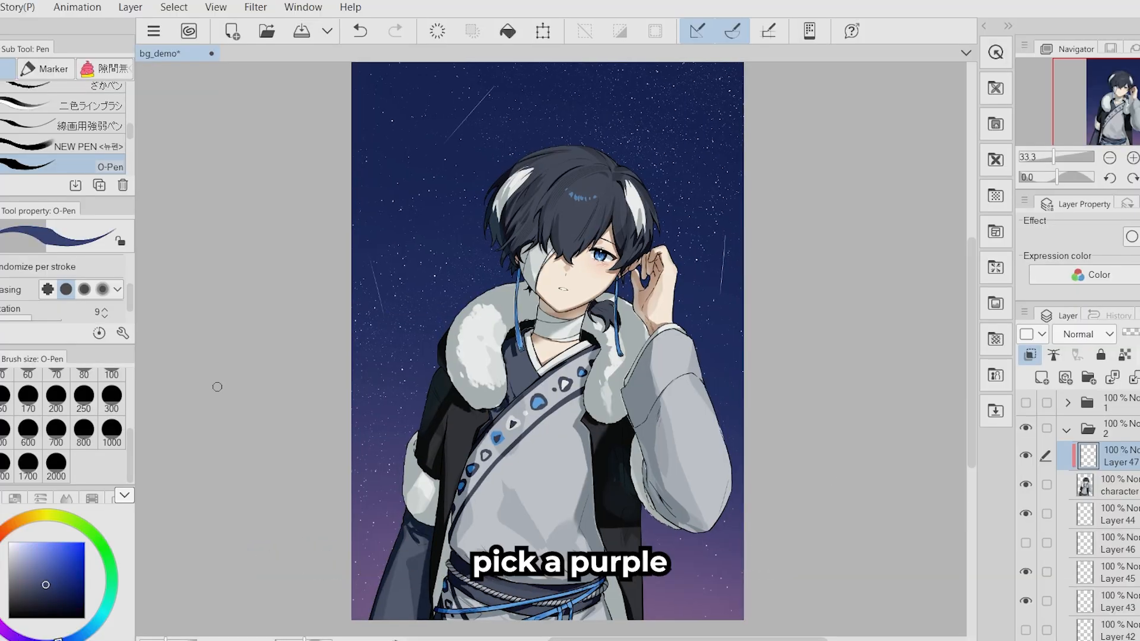
{"action": "left_click", "coordinate": [49, 640]}
{"action": "left_click", "coordinate": [508, 31]}
{"action": "left_click", "coordinate": [1084, 334]}
{"action": "left_click", "coordinate": [1082, 24]}
Refill the Multiply layer with a lighter, more muted blue.
{"action": "mouse_move", "coordinate": [717, 358]}
{"action": "left_mouse_down"}
{"action": "mouse_move", "coordinate": [700, 378]}
{"action": "mouse_move", "coordinate": [741, 372]}
{"action": "left_mouse_up"}
{"action": "left_click", "coordinate": [112, 429]}
{"action": "left_click_drag", "start_coordinate": [676, 406], "coordinate": [647, 415]}
{"action": "left_click", "coordinate": [661, 328], "text": "alt"}
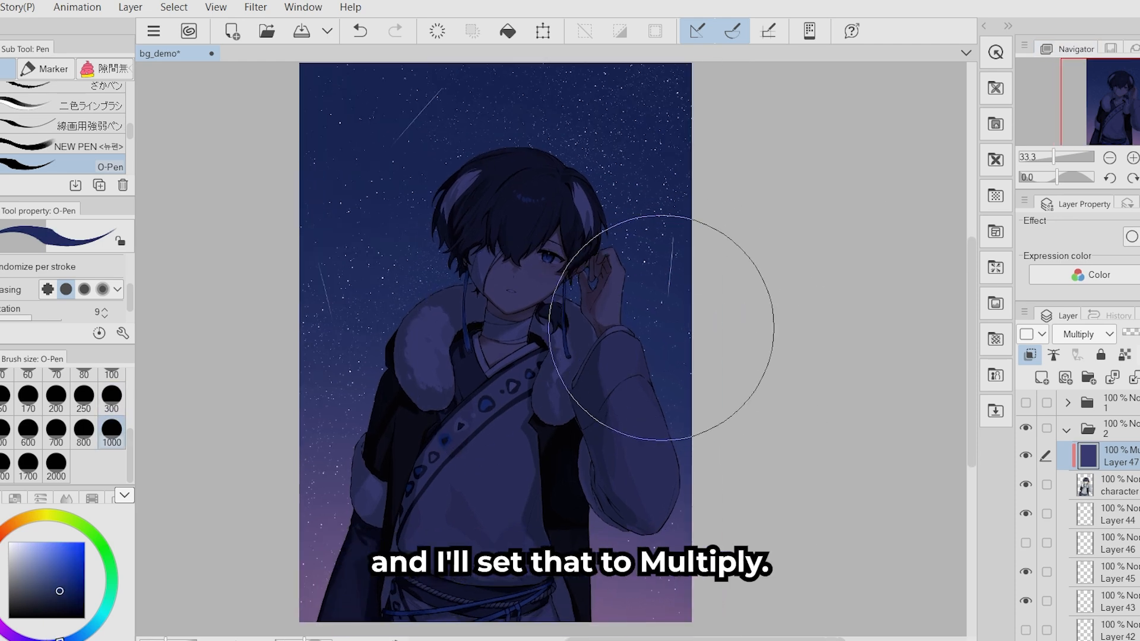
{"action": "left_click", "coordinate": [43, 577]}
{"action": "left_click", "coordinate": [508, 30]}
{"action": "left_click_drag", "start_coordinate": [774, 285], "coordinate": [770, 333]}
{"action": "scroll", "coordinate": [332, 367], "scroll_direction": "up", "scroll_amount": 4}
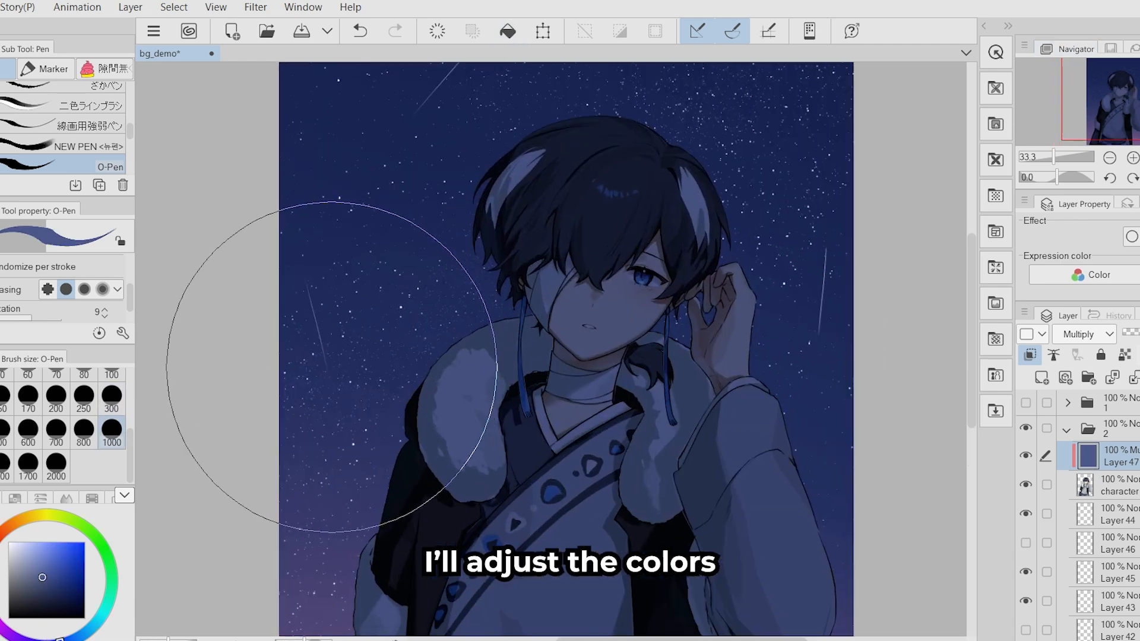
Add another clipped layer above the Multiply layer and set up the O-Pen at size 250 with a light muted purple.
{"action": "left_click", "coordinate": [56, 397]}
{"action": "scroll", "coordinate": [360, 292], "scroll_direction": "down", "scroll_amount": 5}
{"action": "scroll", "coordinate": [639, 313], "scroll_direction": "up", "scroll_amount": 5}
{"action": "left_click_drag", "start_coordinate": [571, 291], "coordinate": [675, 342]}
{"action": "left_click", "coordinate": [84, 379]}
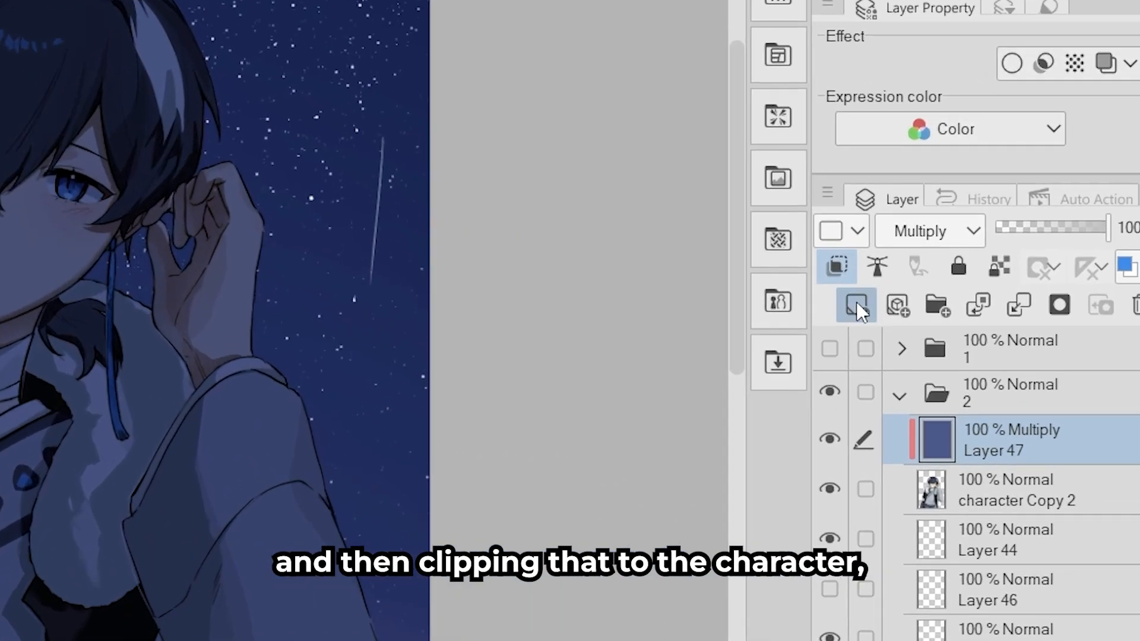
{"action": "left_click", "coordinate": [1042, 377]}
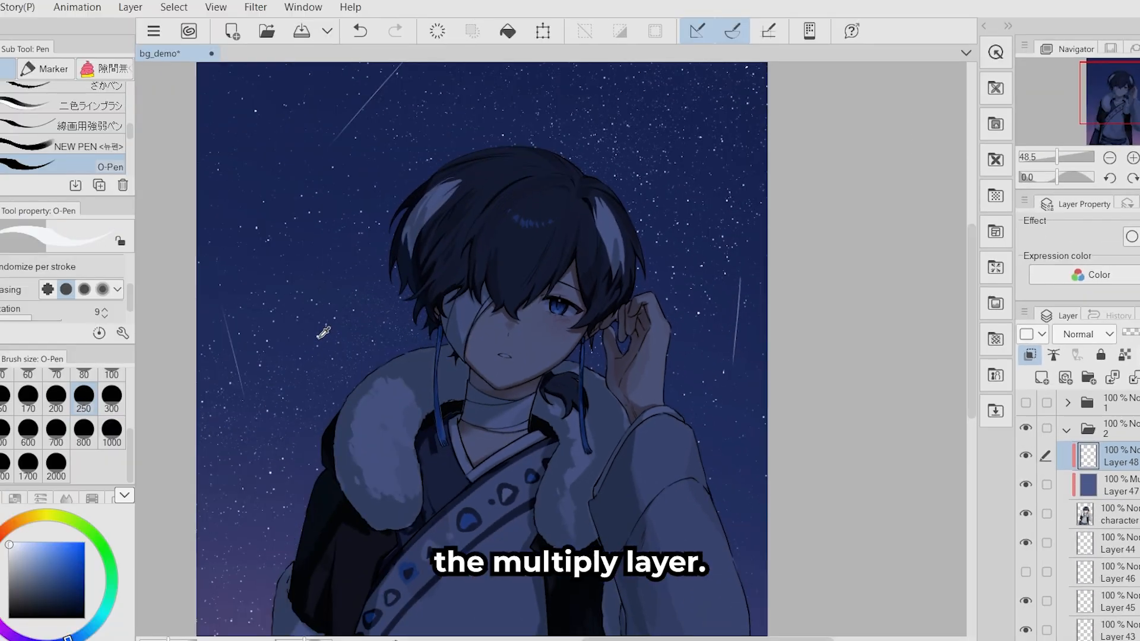
{"action": "left_click", "coordinate": [41, 585]}
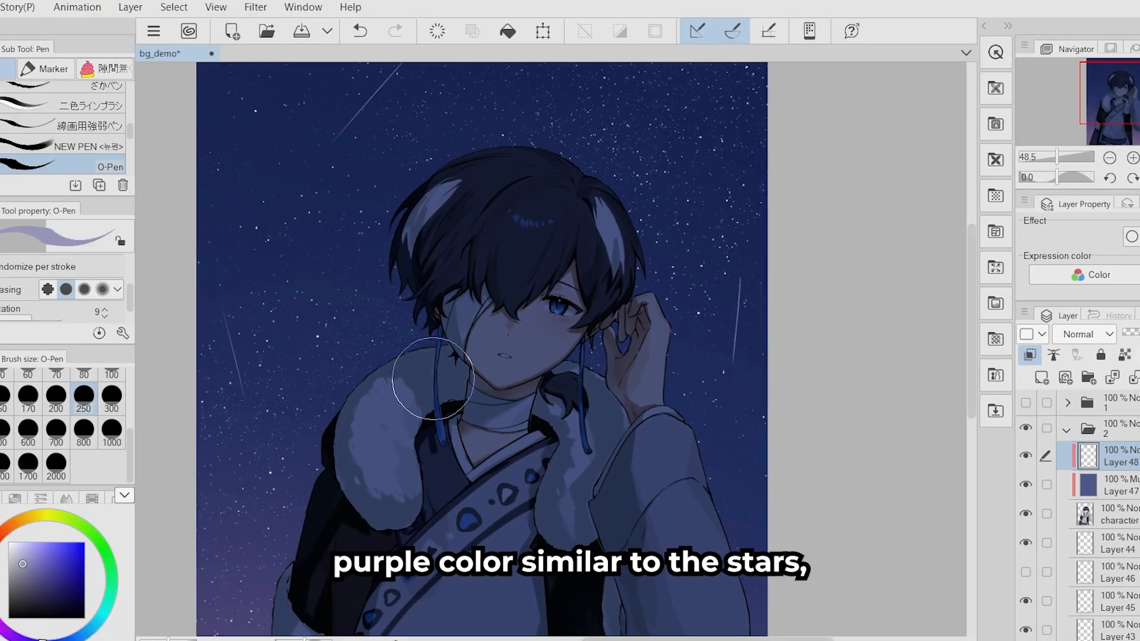
Paint thin light purple rim light along the outer edges of the hair and the raised hand.
{"action": "key", "text": "ctrl+z"}
{"action": "left_click_drag", "start_coordinate": [295, 478], "coordinate": [287, 470]}
{"action": "left_click_drag", "start_coordinate": [397, 242], "coordinate": [393, 279]}
{"action": "left_click_drag", "start_coordinate": [390, 255], "coordinate": [381, 313]}
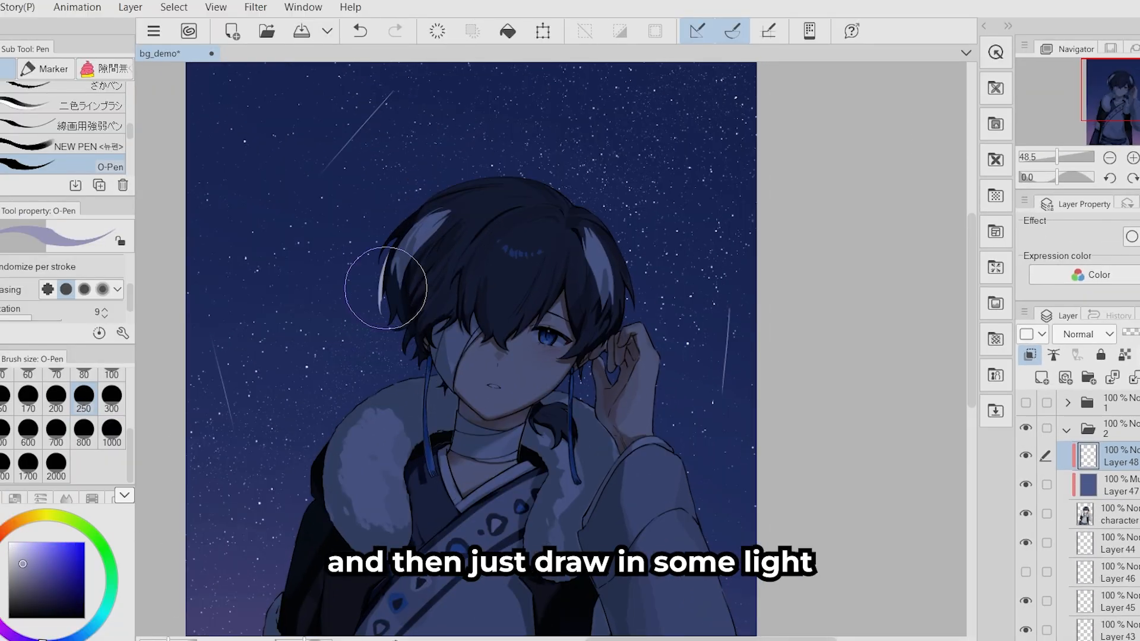
{"action": "mouse_move", "coordinate": [570, 204]}
{"action": "left_mouse_down"}
{"action": "mouse_move", "coordinate": [409, 211]}
{"action": "mouse_move", "coordinate": [399, 237]}
{"action": "left_mouse_up"}
{"action": "left_click_drag", "start_coordinate": [662, 360], "coordinate": [647, 292]}
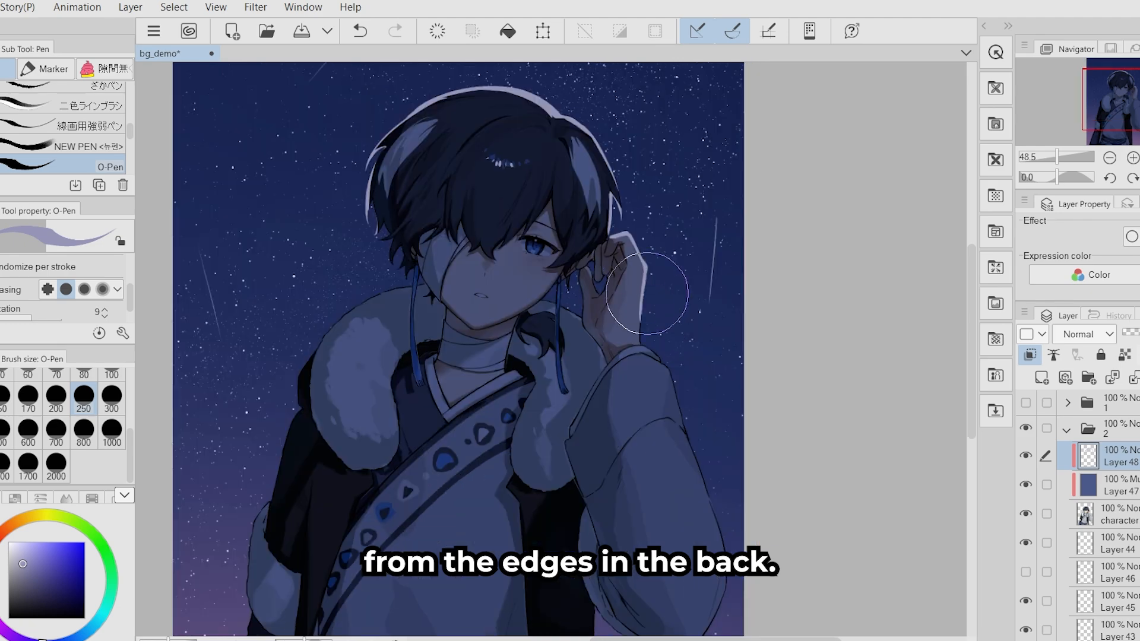
Continue the light purple rim light along the fur collar, shoulders, sleeves and coat edges.
{"action": "left_click_drag", "start_coordinate": [552, 306], "coordinate": [583, 321]}
{"action": "left_click_drag", "start_coordinate": [425, 286], "coordinate": [508, 291]}
{"action": "left_click_drag", "start_coordinate": [508, 290], "coordinate": [504, 291]}
{"action": "left_click_drag", "start_coordinate": [384, 413], "coordinate": [380, 450]}
{"action": "left_click_drag", "start_coordinate": [675, 600], "coordinate": [653, 386]}
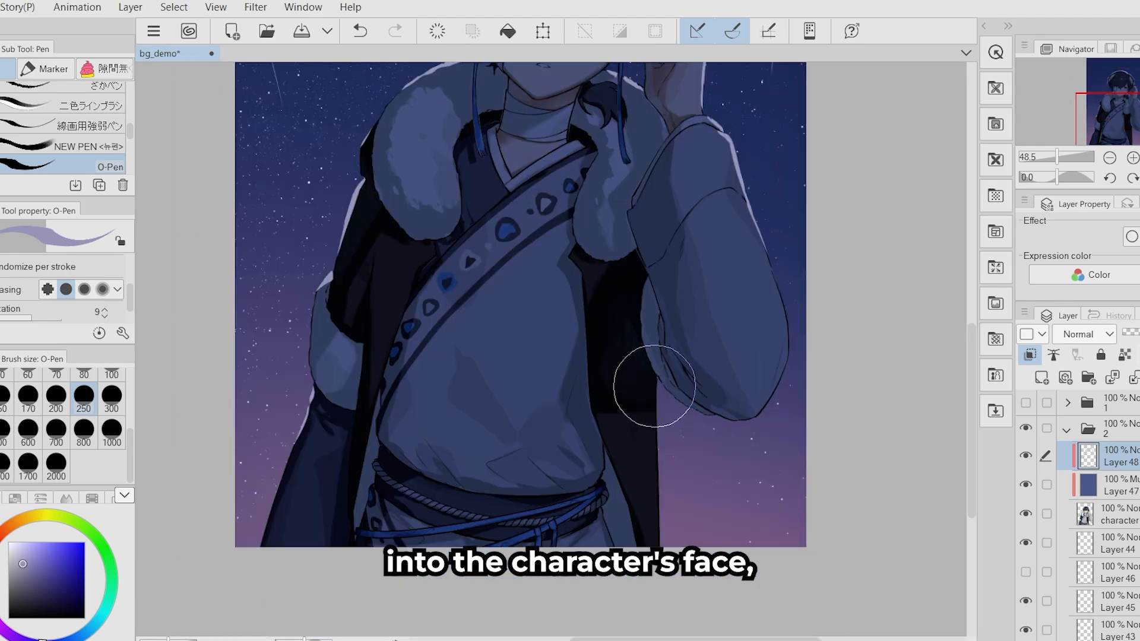
{"action": "left_click_drag", "start_coordinate": [624, 78], "coordinate": [618, 299]}
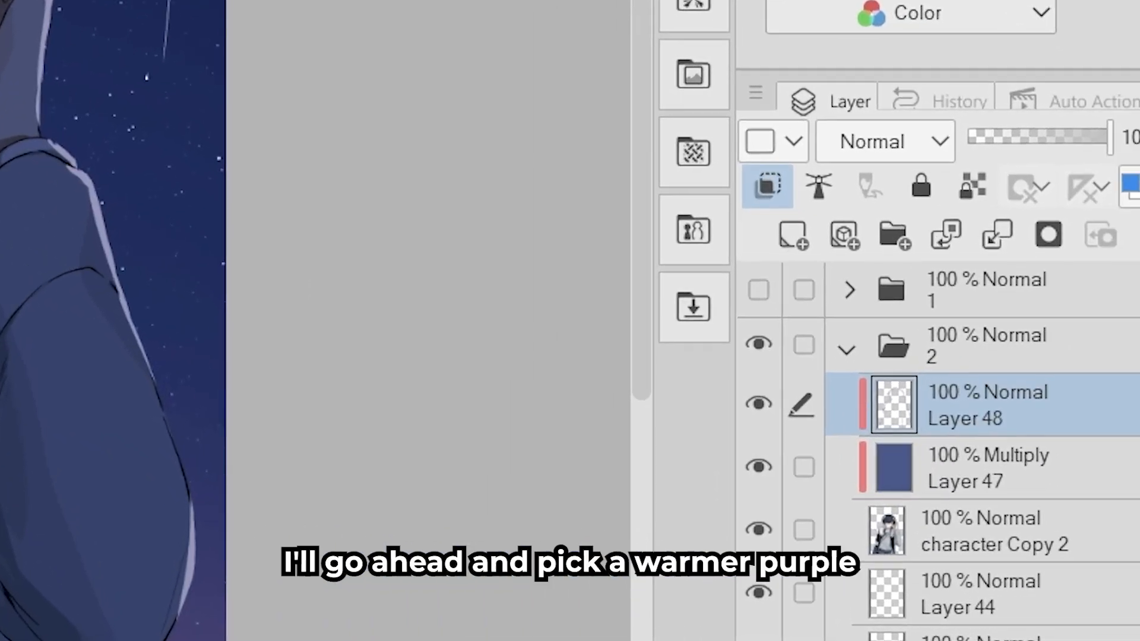
Airbrush a warmer purple onto the Multiply layer with the Soft airbrush to bring warmth back to the face.
{"action": "left_click", "coordinate": [1068, 520]}
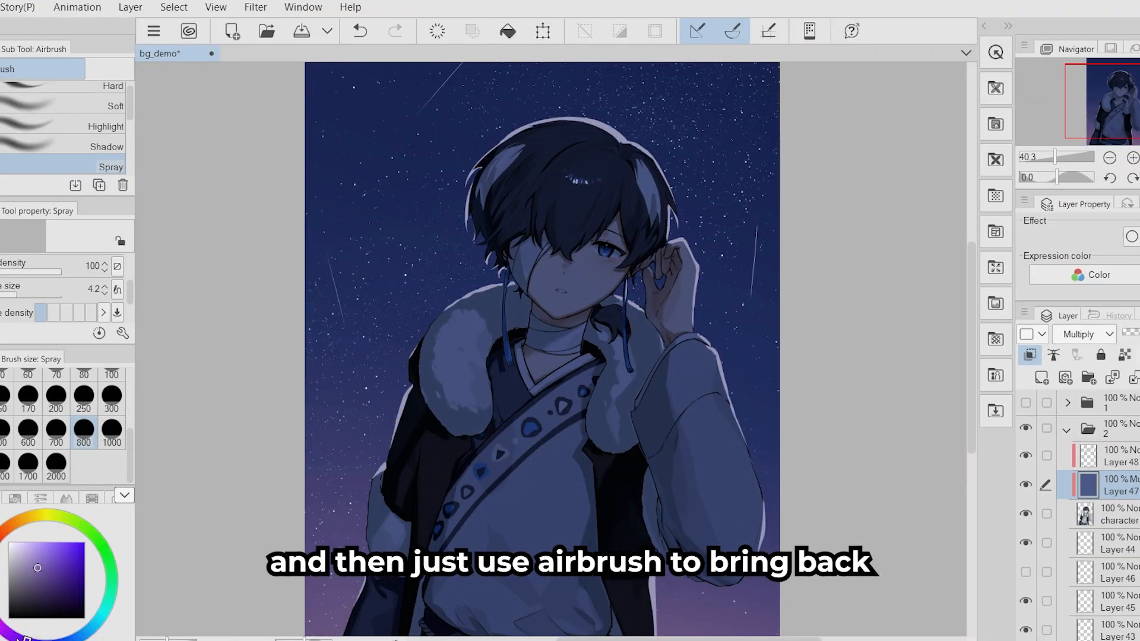
{"action": "left_click", "coordinate": [89, 106]}
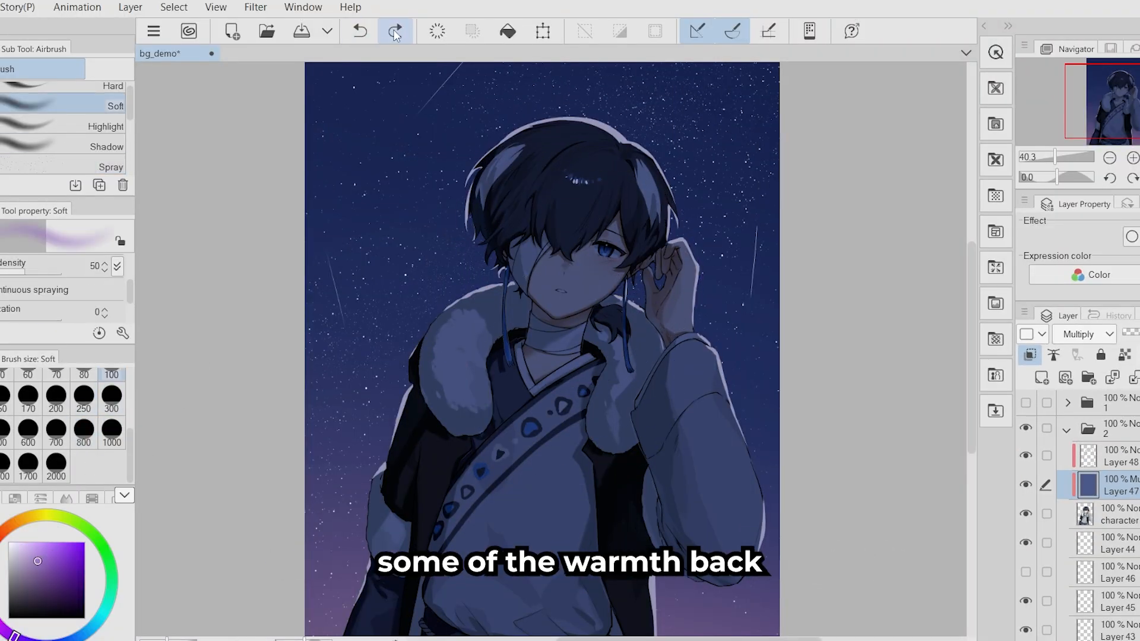
{"action": "scroll", "coordinate": [559, 331], "scroll_direction": "down", "scroll_amount": 3}
Airbrush an almost black blue over the upper part of the background gradient to darken the night sky.
{"action": "left_click", "coordinate": [428, 207], "text": "alt"}
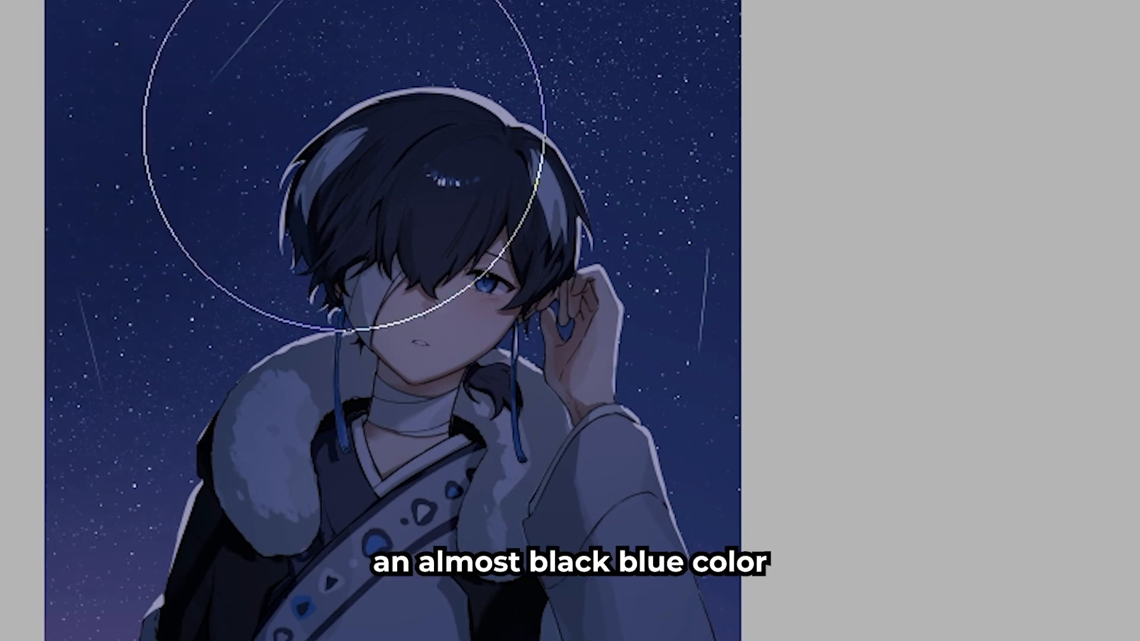
{"action": "left_click_drag", "start_coordinate": [344, 128], "coordinate": [796, 0]}
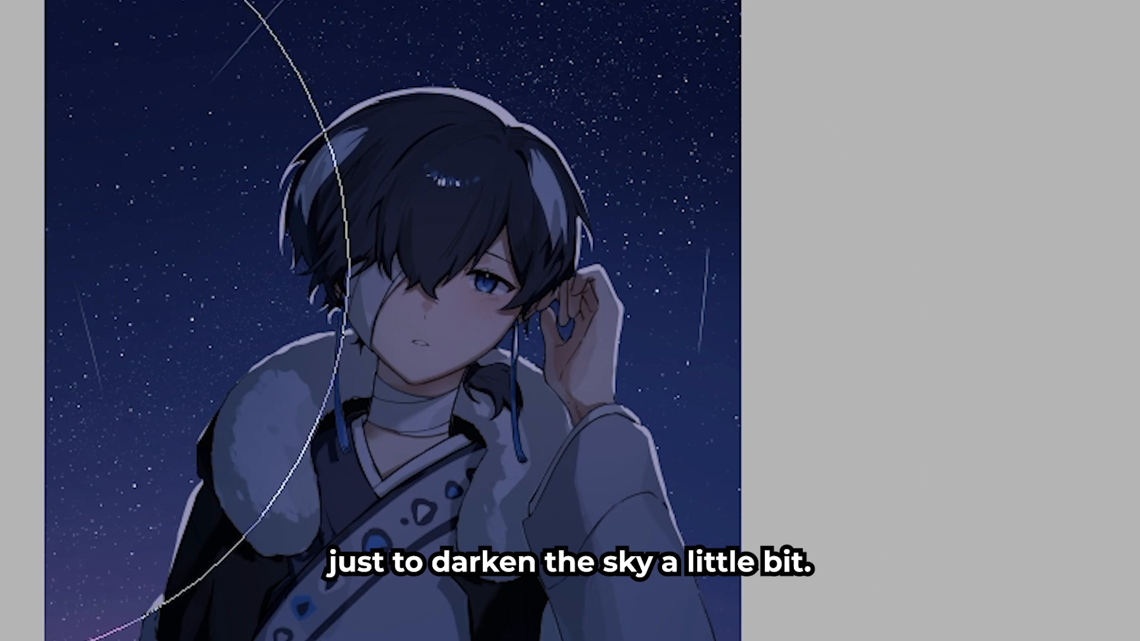
{"action": "left_click_drag", "start_coordinate": [0, 270], "coordinate": [0, 587]}
{"action": "key", "text": "ctrl+z"}
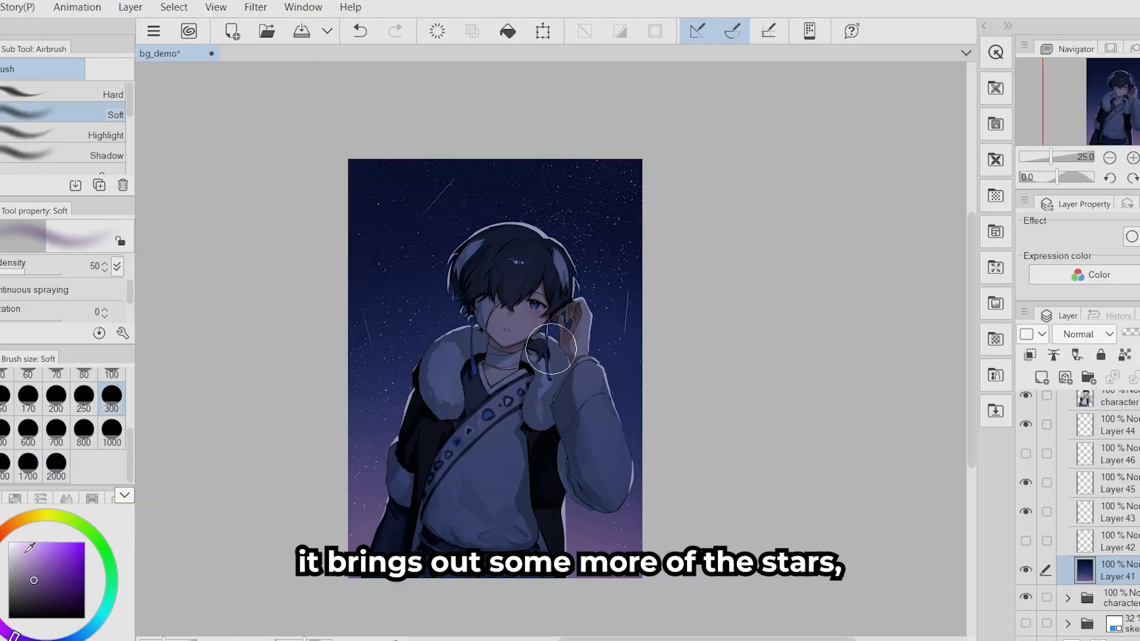
Add a layer named backlight below the character and airbrush a soft purple glow around the figure.
{"action": "left_click_drag", "start_coordinate": [491, 271], "coordinate": [502, 282]}
{"action": "key", "text": "ctrl+shift+n"}
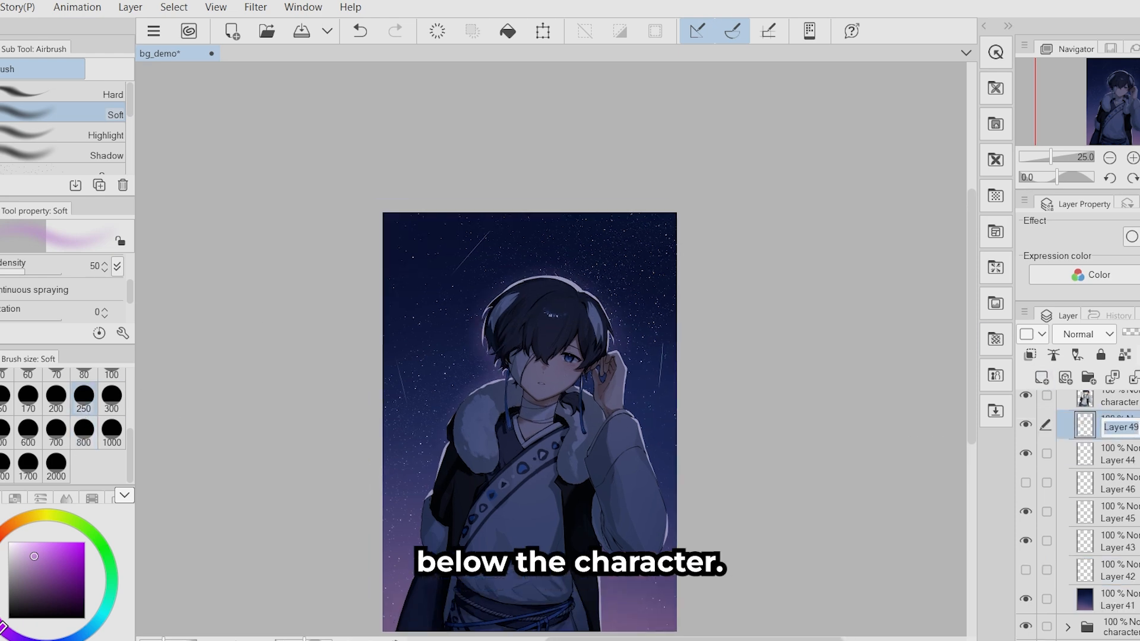
{"action": "type", "text": "baac"}
{"action": "scroll", "coordinate": [529, 415], "scroll_direction": "up", "scroll_amount": 2}
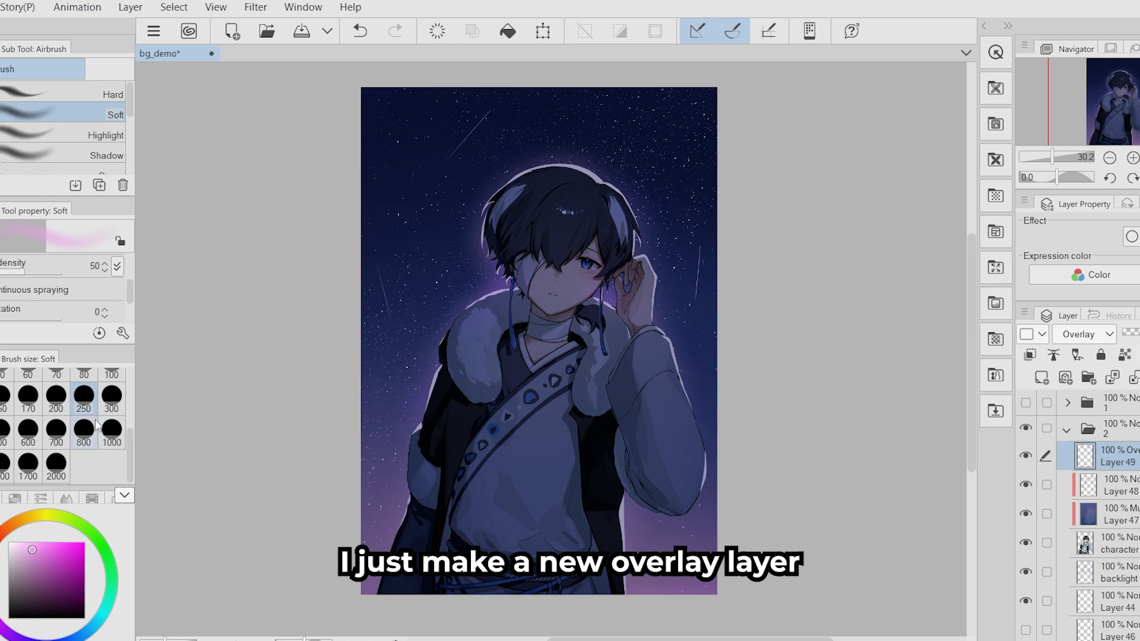
{"action": "left_click", "coordinate": [444, 287], "text": "alt"}
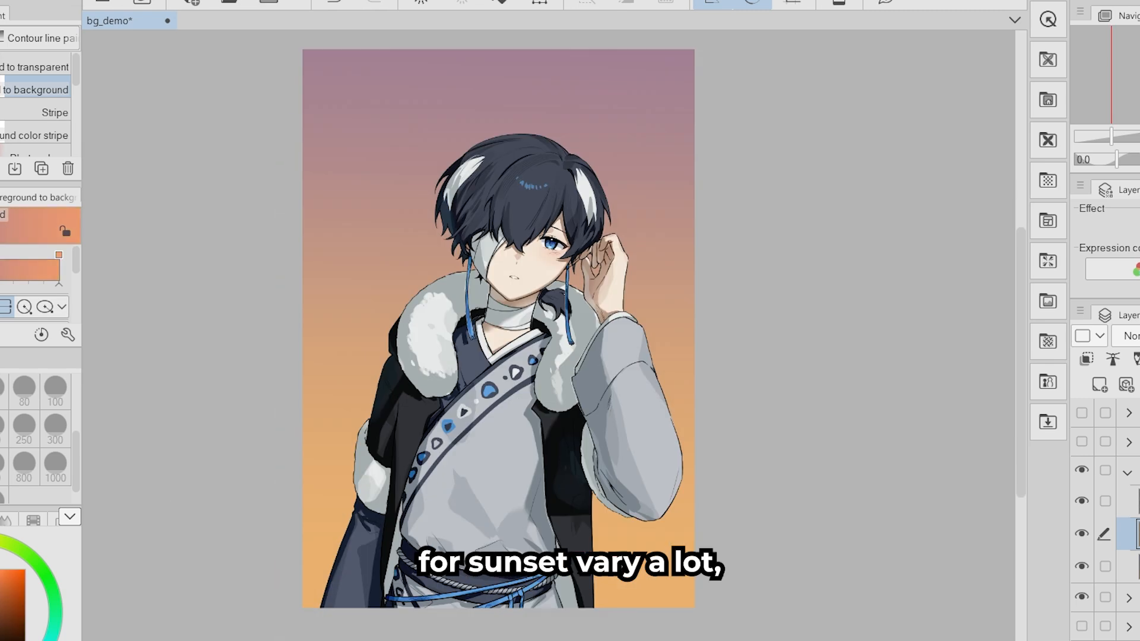
Add a bright orange foreground-to-transparent gradient rising from the bottom of the sunset sky.
{"action": "left_click", "coordinate": [37, 66]}
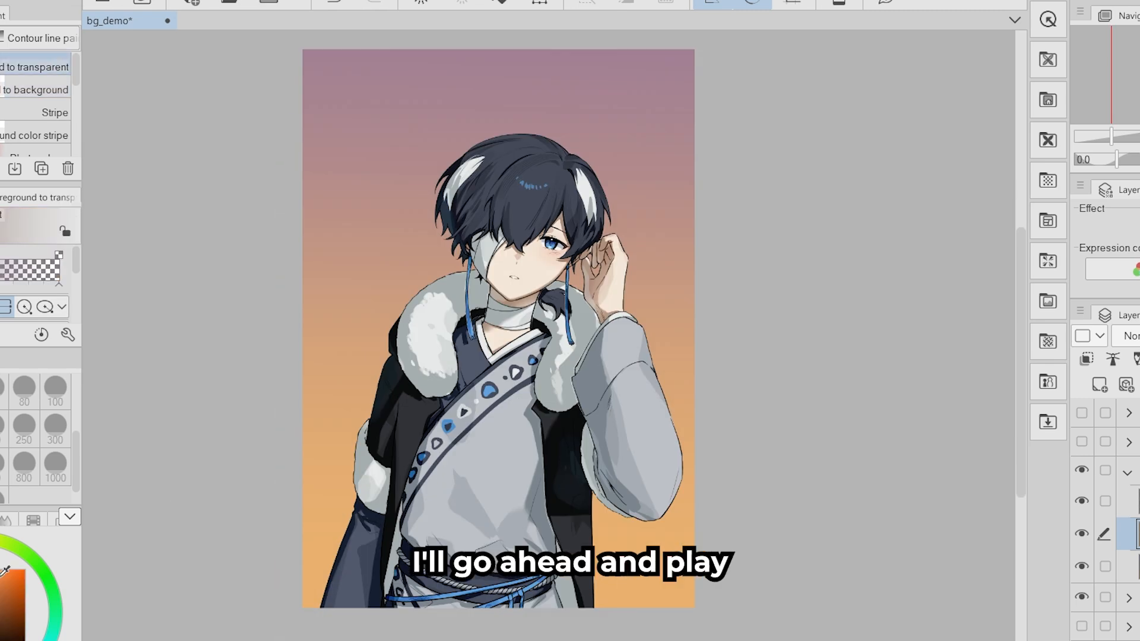
{"action": "left_click_drag", "start_coordinate": [722, 605], "coordinate": [722, 490]}
{"action": "left_click_drag", "start_coordinate": [697, 602], "coordinate": [695, 500]}
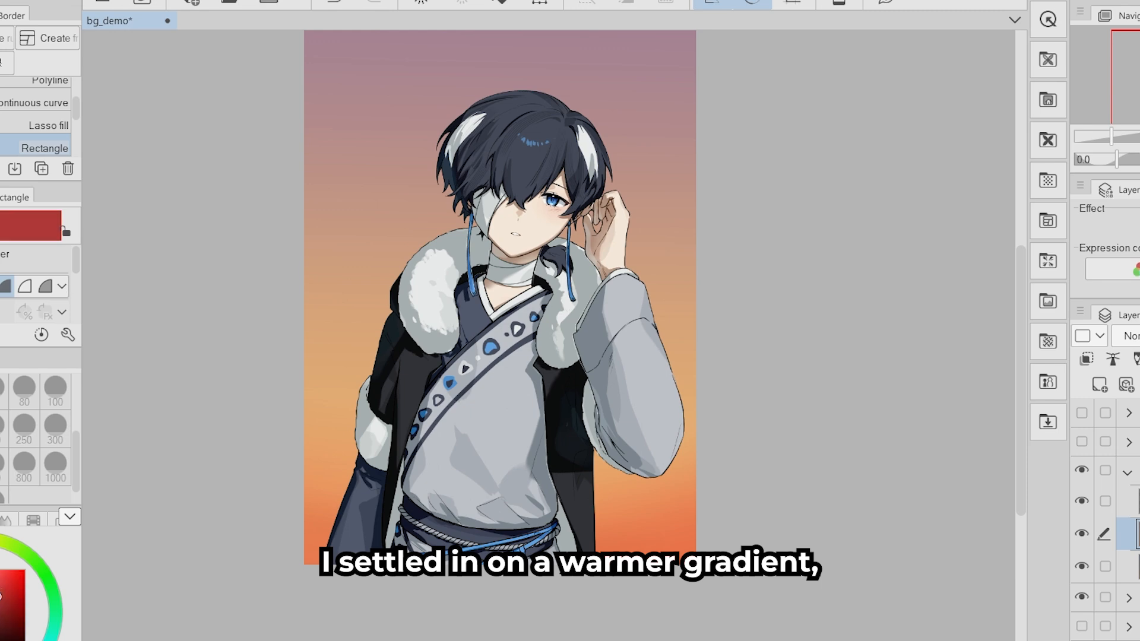
Try a muted dark red rectangle as a ground strip along the canvas bottom on a new layer, and hide that layer.
{"action": "left_click", "coordinate": [1099, 385]}
{"action": "left_click_drag", "start_coordinate": [256, 609], "coordinate": [712, 489]}
{"action": "scroll", "coordinate": [678, 485], "scroll_direction": "down", "scroll_amount": 3}
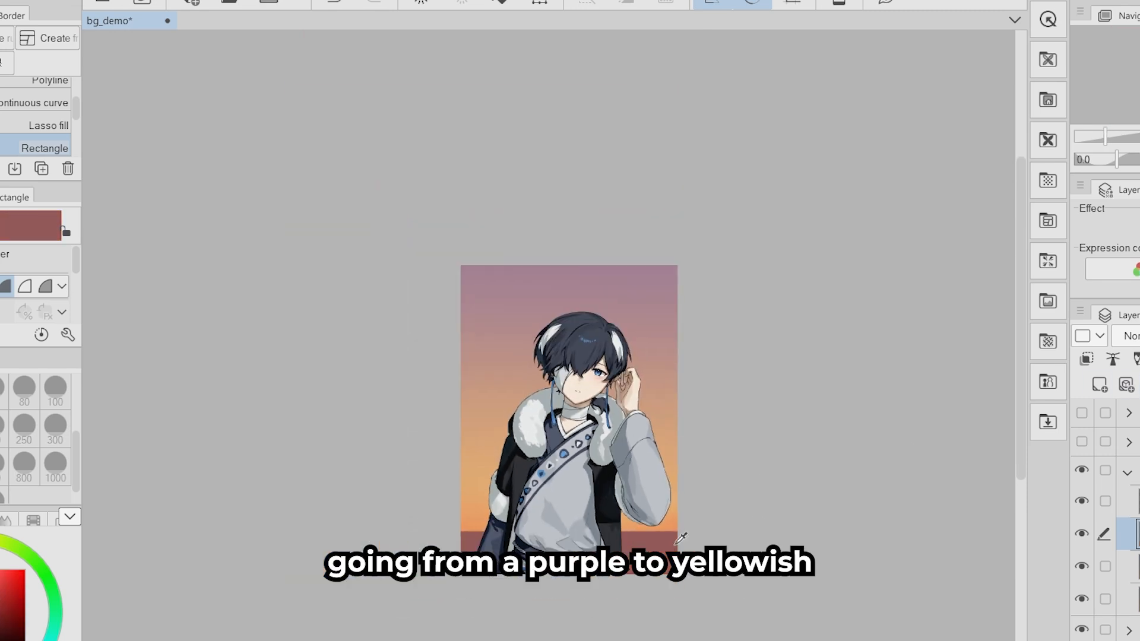
{"action": "key", "text": "p"}
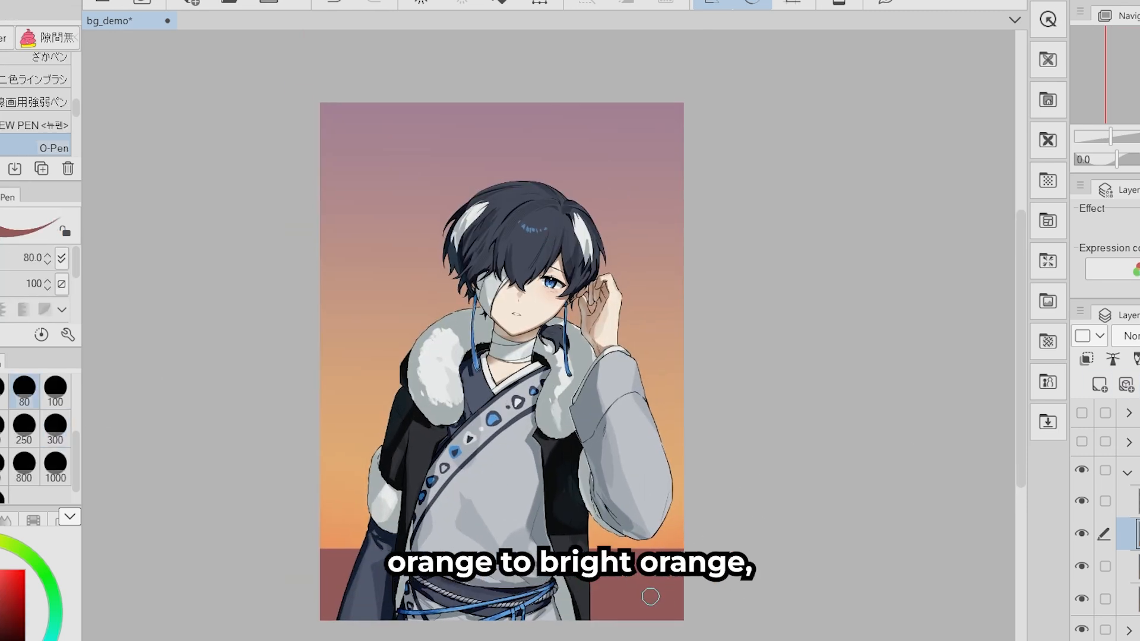
{"action": "left_click", "coordinate": [1082, 533]}
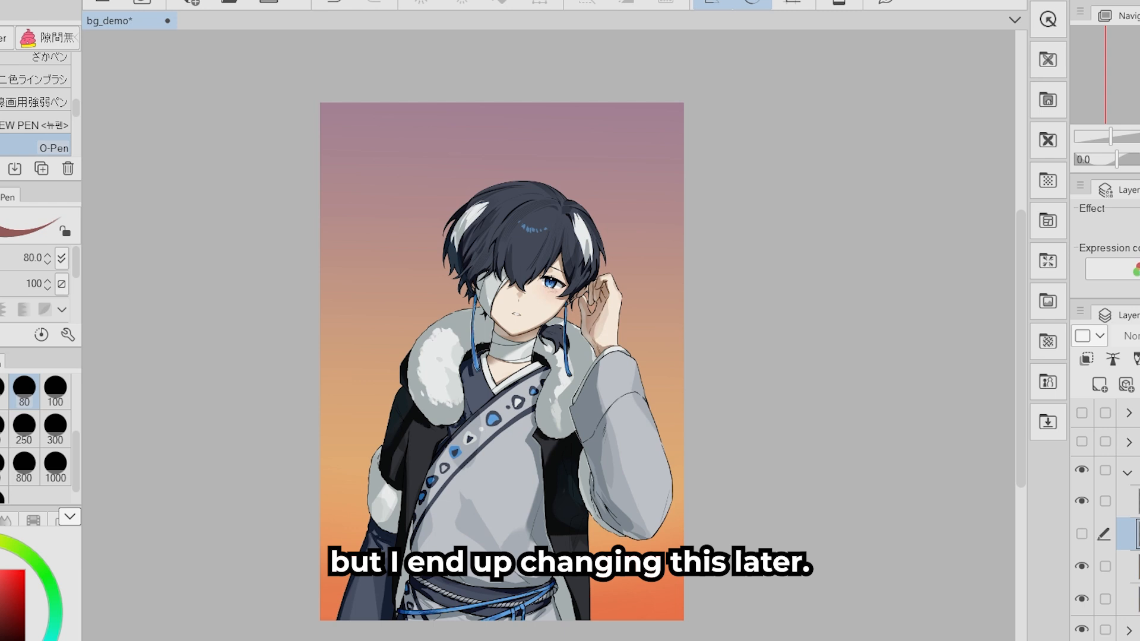
Try painting a low black silhouette on both sides of the character on a new layer.
{"action": "left_click", "coordinate": [1100, 385]}
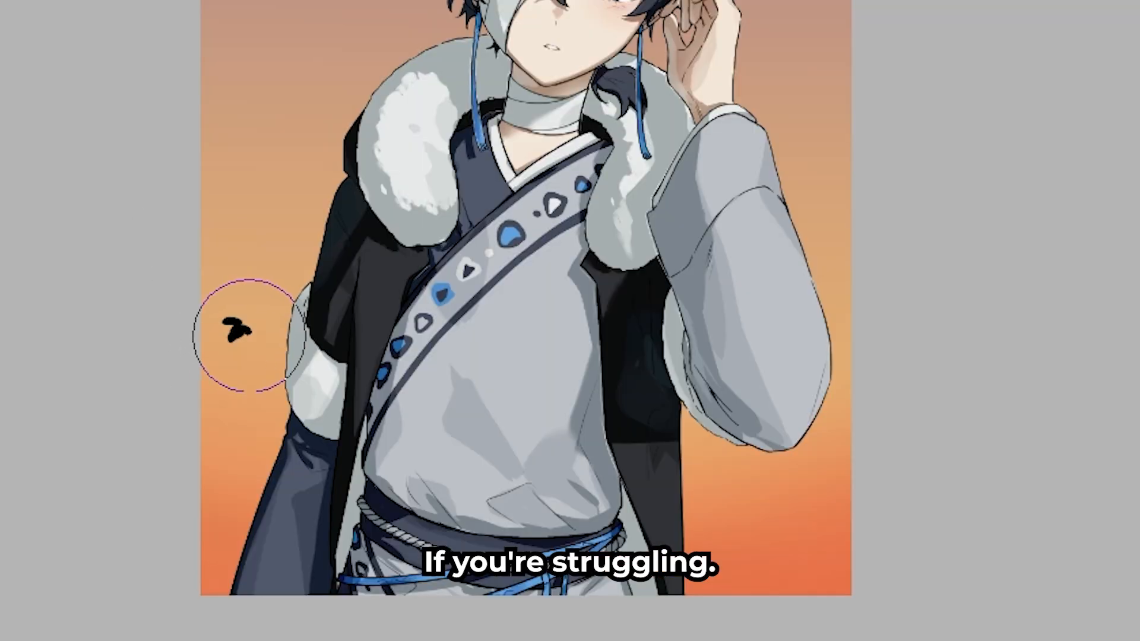
{"action": "mouse_move", "coordinate": [249, 335]}
{"action": "left_mouse_down"}
{"action": "mouse_move", "coordinate": [236, 400]}
{"action": "mouse_move", "coordinate": [285, 396]}
{"action": "mouse_move", "coordinate": [202, 358]}
{"action": "left_mouse_up"}
{"action": "left_click_drag", "start_coordinate": [844, 402], "coordinate": [831, 427]}
{"action": "mouse_move", "coordinate": [231, 493]}
{"action": "left_mouse_down"}
{"action": "mouse_move", "coordinate": [166, 522]}
{"action": "mouse_move", "coordinate": [205, 570]}
{"action": "left_mouse_up"}
{"action": "left_click_drag", "start_coordinate": [831, 463], "coordinate": [714, 436]}
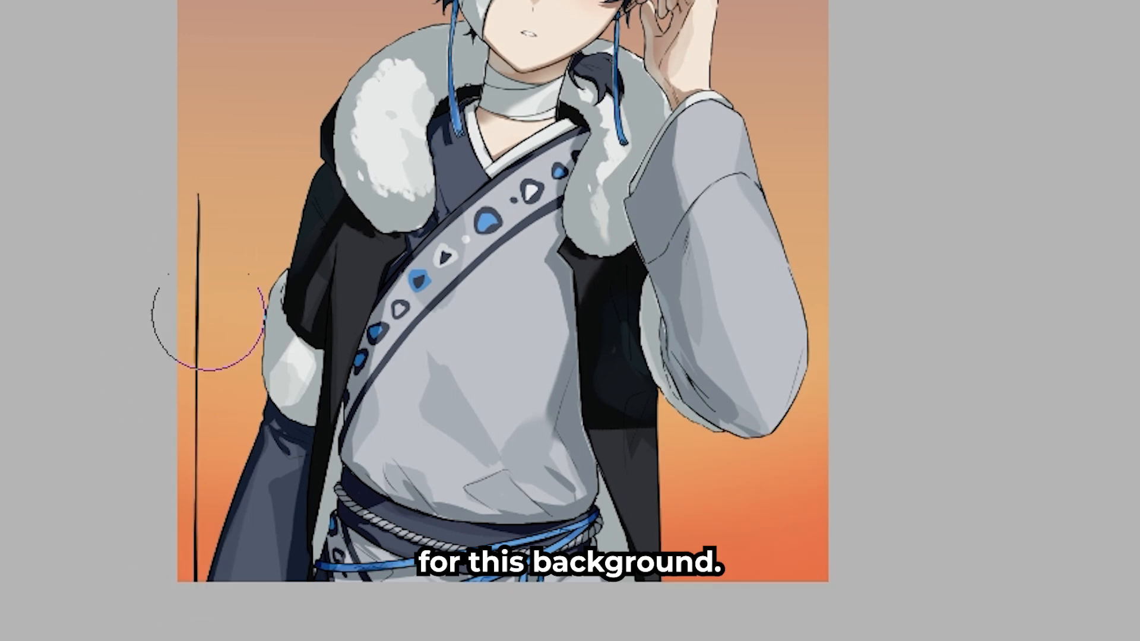
Paint black tree silhouettes, including tall conifers, against the sunset on both sides of the character.
{"action": "mouse_move", "coordinate": [178, 326]}
{"action": "left_mouse_down"}
{"action": "mouse_move", "coordinate": [188, 259]}
{"action": "mouse_move", "coordinate": [184, 401]}
{"action": "mouse_move", "coordinate": [248, 325]}
{"action": "mouse_move", "coordinate": [204, 394]}
{"action": "mouse_move", "coordinate": [692, 508]}
{"action": "mouse_move", "coordinate": [803, 348]}
{"action": "mouse_move", "coordinate": [814, 208]}
{"action": "left_mouse_up"}
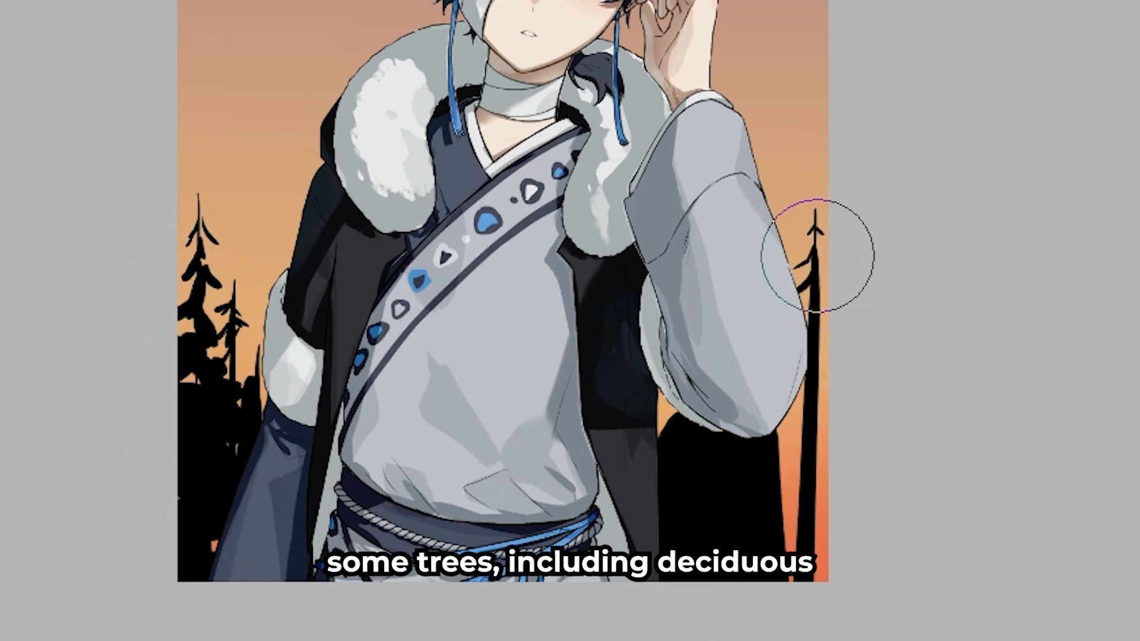
{"action": "mouse_move", "coordinate": [818, 255]}
{"action": "left_mouse_down"}
{"action": "mouse_move", "coordinate": [777, 430]}
{"action": "mouse_move", "coordinate": [682, 382]}
{"action": "left_mouse_up"}
{"action": "left_click_drag", "start_coordinate": [215, 537], "coordinate": [261, 587]}
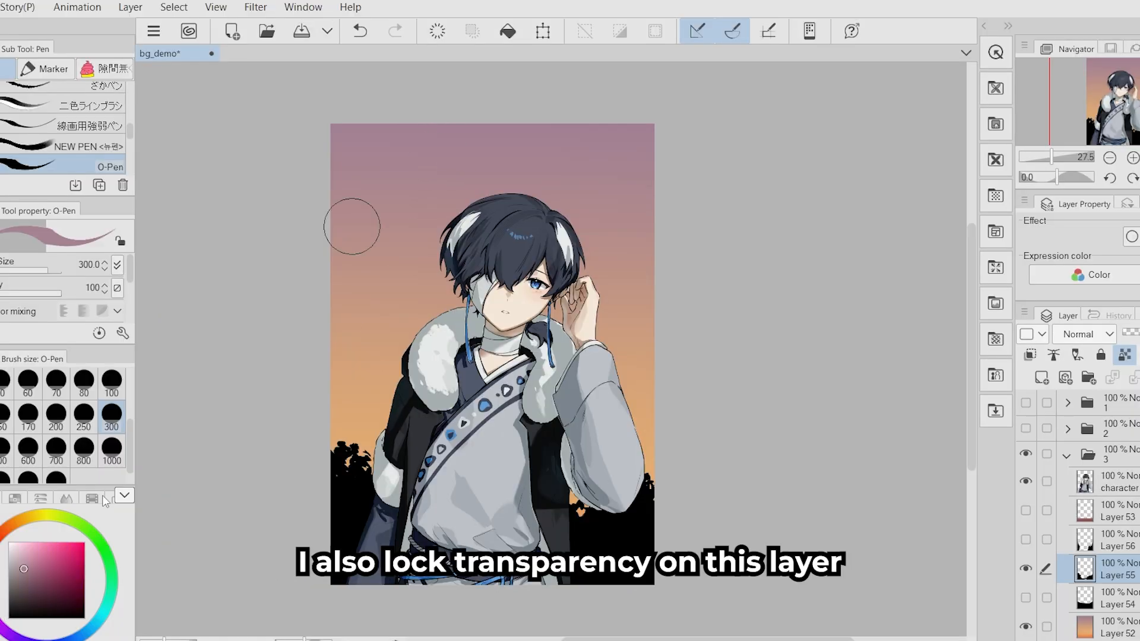
Recolor the transparency-locked tree silhouettes by filling them with a dark muted purple-brown.
{"action": "left_click", "coordinate": [23, 601]}
{"action": "left_click", "coordinate": [509, 32]}
{"action": "left_click_drag", "start_coordinate": [746, 477], "coordinate": [740, 481]}
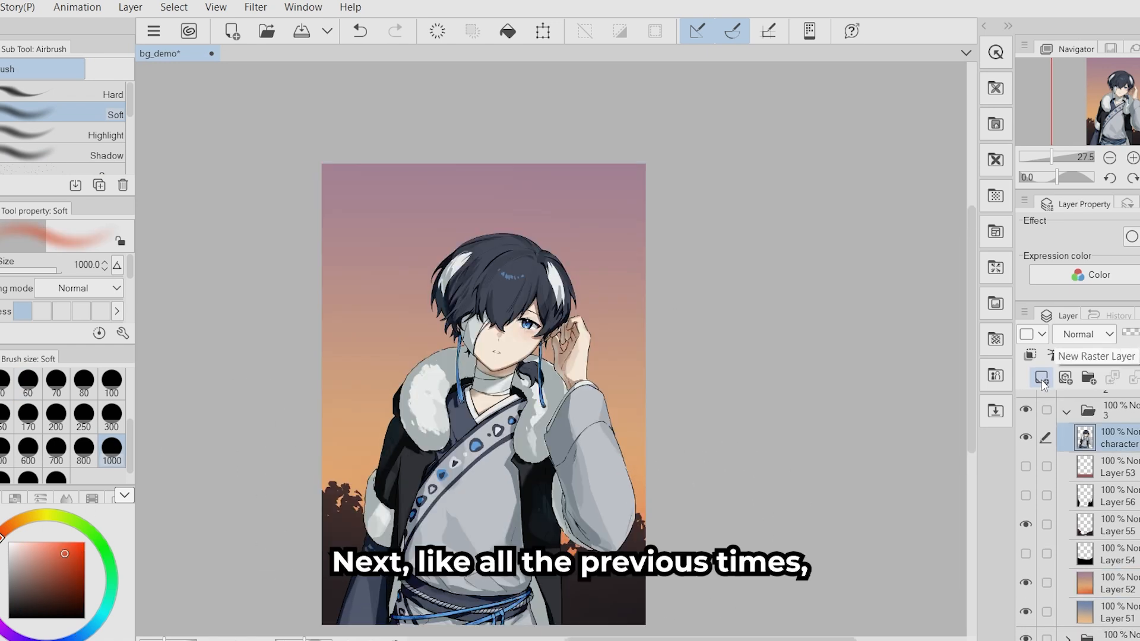
Add a layer clipped to the character, fill it with a dark muted reddish brown, and set its blending mode to Multiply.
{"action": "left_click", "coordinate": [1042, 377]}
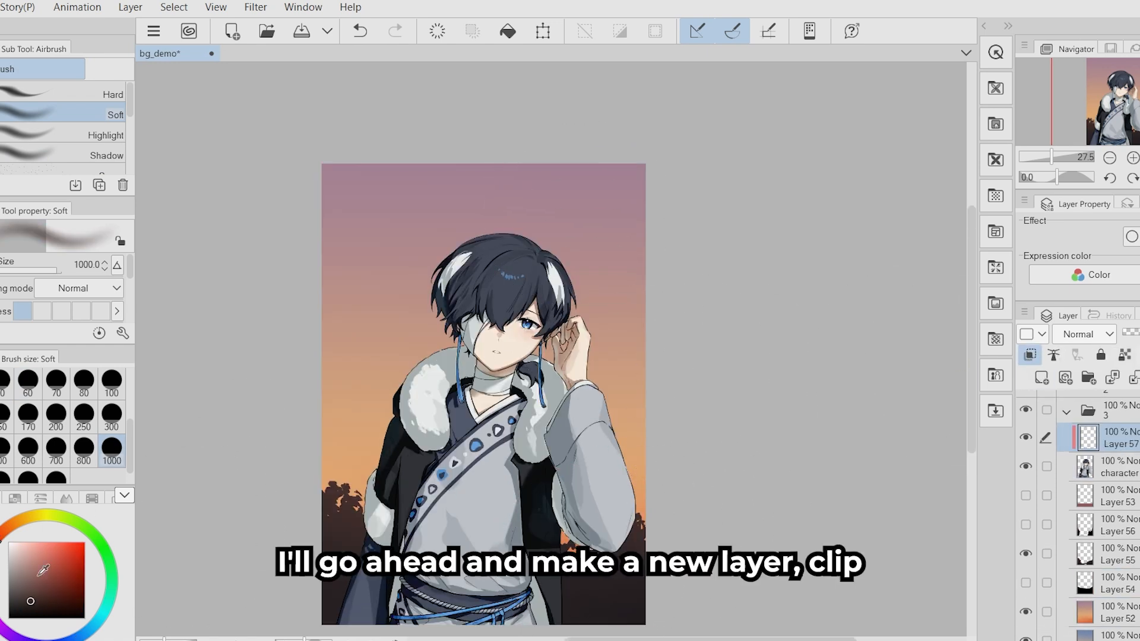
{"action": "left_click", "coordinate": [31, 588]}
{"action": "left_click", "coordinate": [508, 31]}
{"action": "left_click", "coordinate": [1086, 334]}
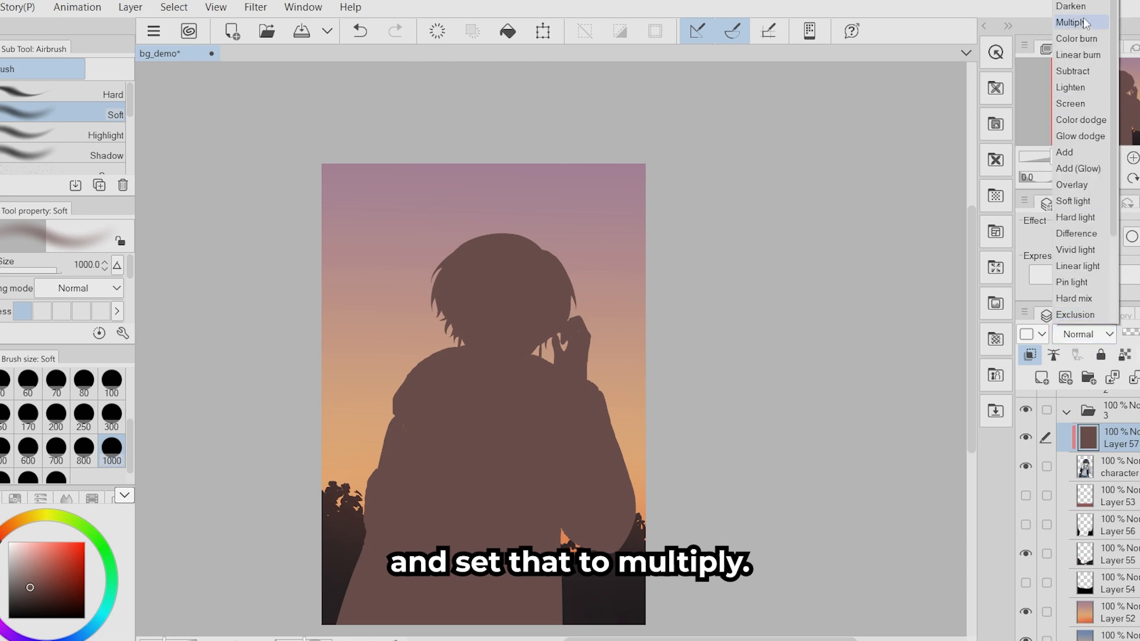
{"action": "left_click", "coordinate": [1075, 24]}
{"action": "scroll", "coordinate": [590, 189], "scroll_direction": "down", "scroll_amount": 1}
Refill the character's Multiply layer with a dark grayish purple sampled from the upper sky.
{"action": "left_click", "coordinate": [590, 188], "text": "alt"}
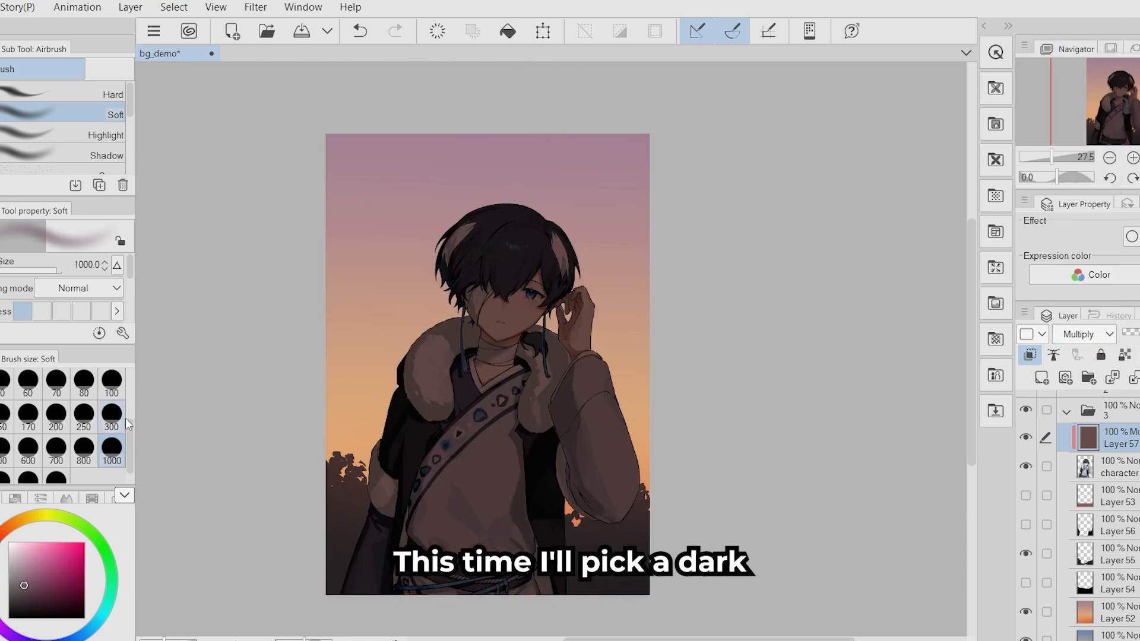
{"action": "left_click", "coordinate": [507, 32]}
{"action": "mouse_move", "coordinate": [773, 357]}
{"action": "left_mouse_down"}
{"action": "mouse_move", "coordinate": [776, 337]}
{"action": "mouse_move", "coordinate": [792, 358]}
{"action": "left_mouse_up"}
{"action": "scroll", "coordinate": [541, 445], "scroll_direction": "up", "scroll_amount": 1}
On a new layer, airbrush a bright red-orange vertical streak beside the character's lowered arm, heaviest near the horizon, with the Soft brush at 80.
{"action": "left_click", "coordinate": [84, 381]}
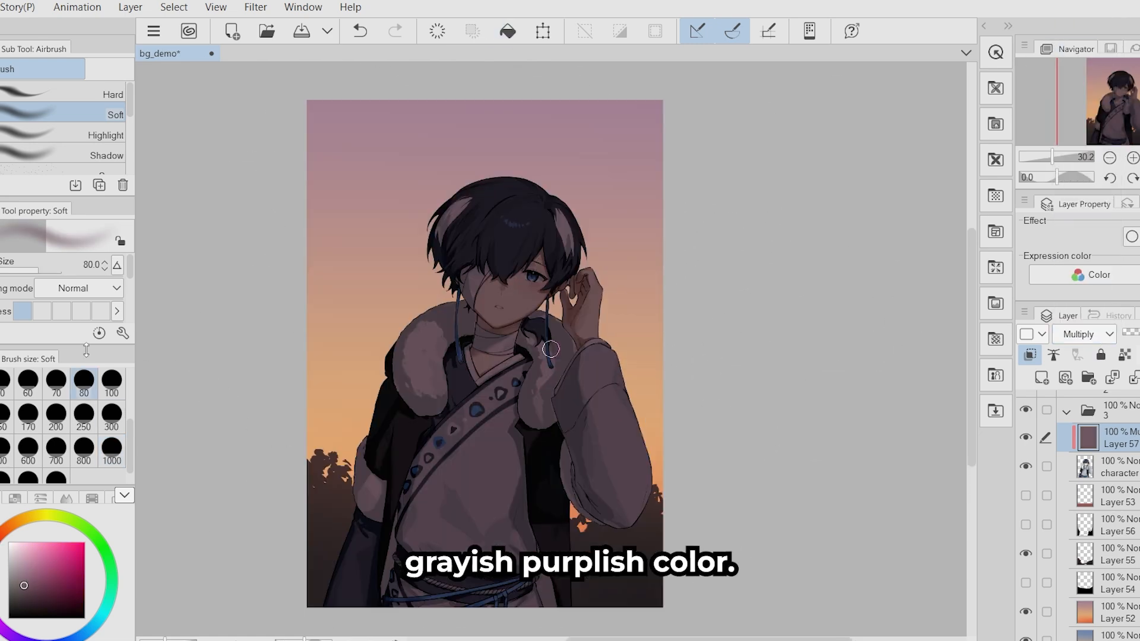
{"action": "scroll", "coordinate": [801, 422], "scroll_direction": "down", "scroll_amount": 1}
{"action": "left_click", "coordinate": [1041, 378]}
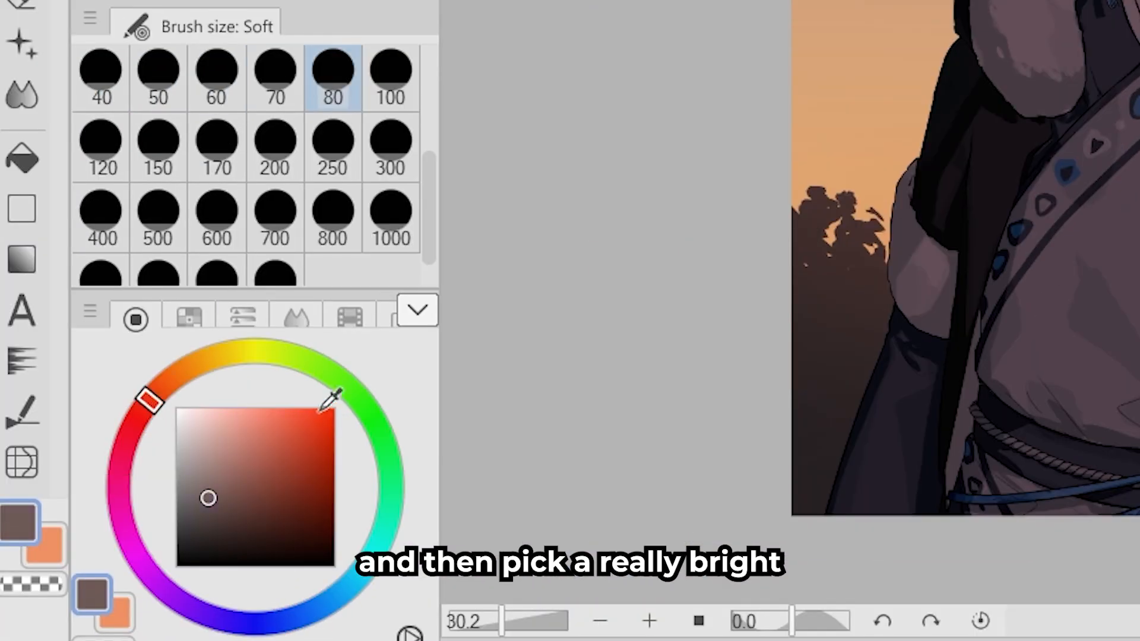
{"action": "left_click", "coordinate": [314, 408]}
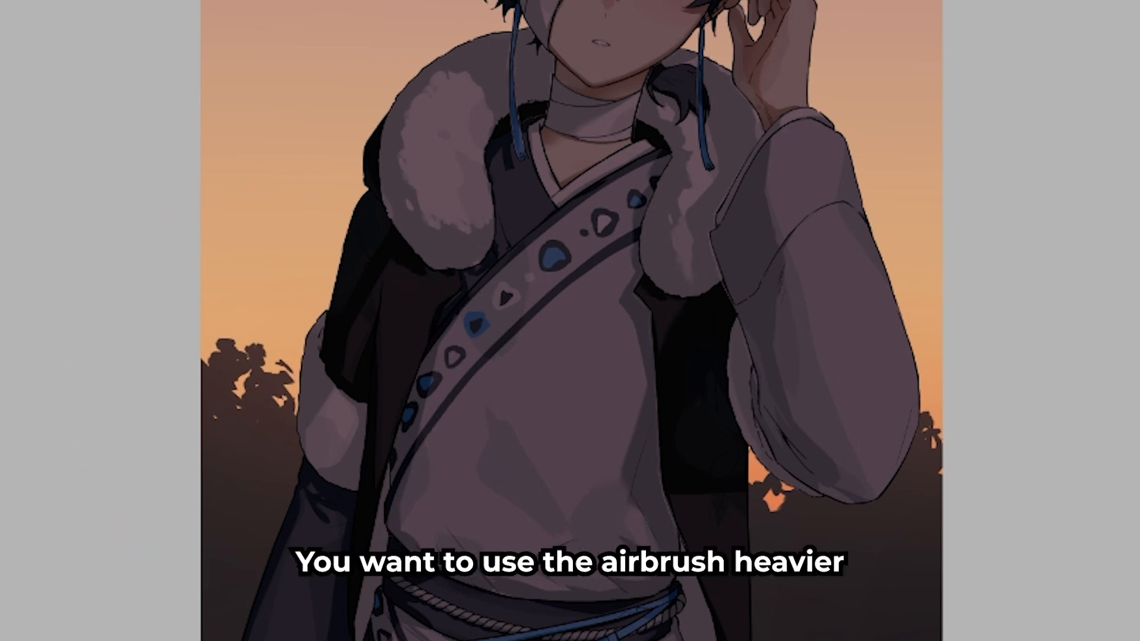
{"action": "left_click_drag", "start_coordinate": [297, 15], "coordinate": [296, 570]}
{"action": "left_click_drag", "start_coordinate": [306, 498], "coordinate": [295, 298]}
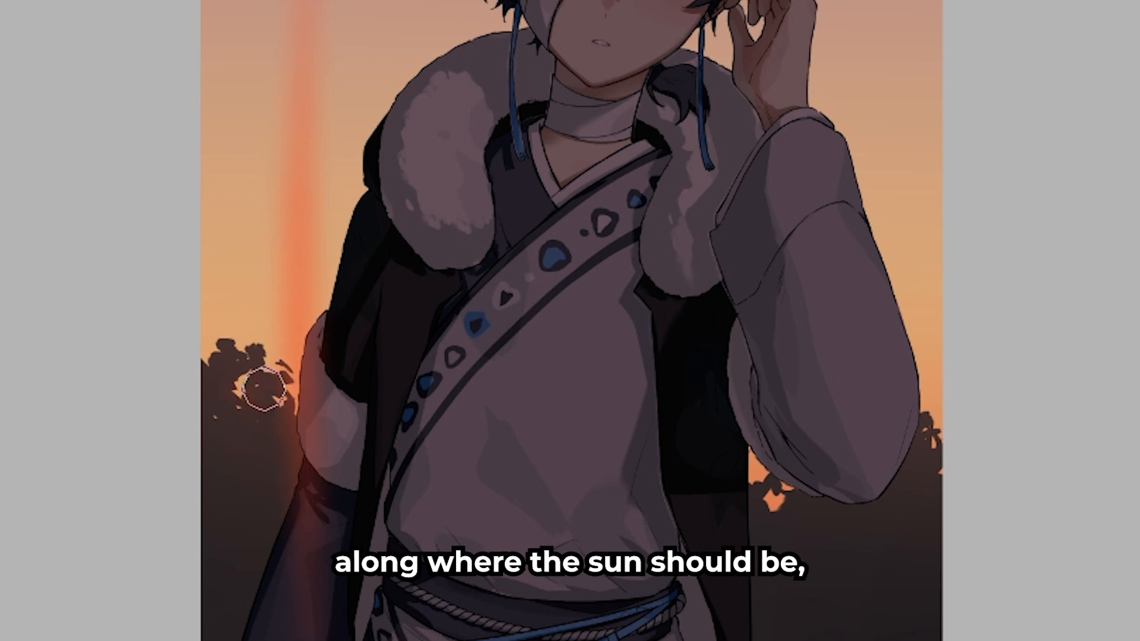
Airbrush a horizontal red-orange streak across the torso, heavier where the sun sits, and add a glow spot on the raised arm's sleeve.
{"action": "left_click_drag", "start_coordinate": [263, 389], "coordinate": [929, 323]}
{"action": "key", "text": "ctrl+z"}
{"action": "mouse_move", "coordinate": [176, 379]}
{"action": "left_mouse_down"}
{"action": "mouse_move", "coordinate": [326, 397]}
{"action": "mouse_move", "coordinate": [413, 376]}
{"action": "left_mouse_up"}
{"action": "left_click_drag", "start_coordinate": [343, 362], "coordinate": [162, 359]}
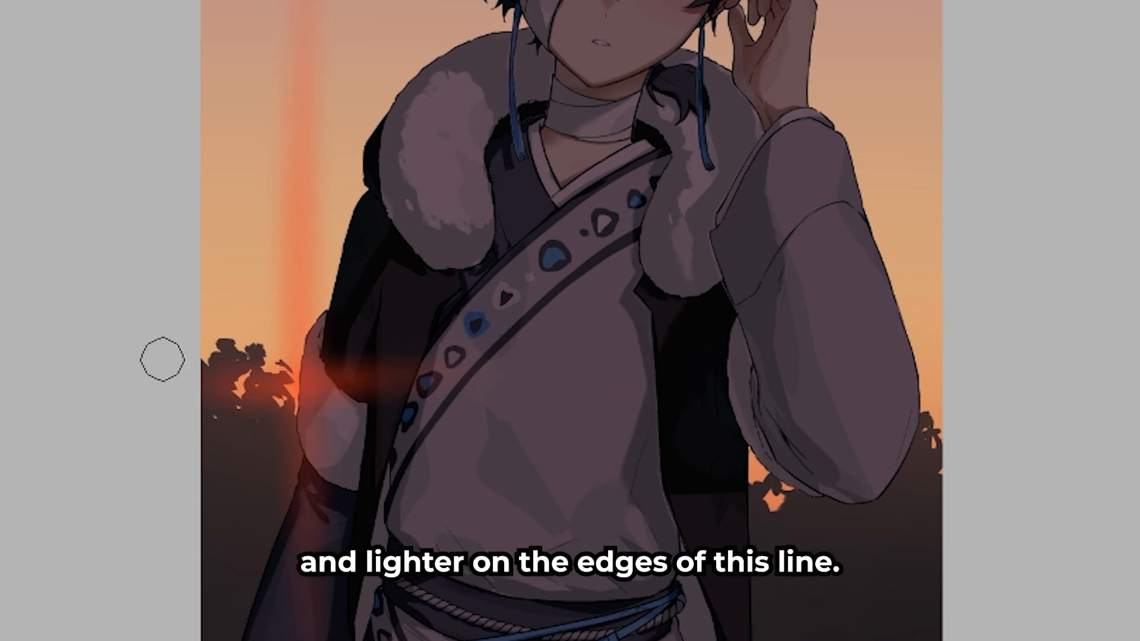
{"action": "scroll", "coordinate": [778, 341], "scroll_direction": "up", "scroll_amount": 3}
{"action": "left_click_drag", "start_coordinate": [834, 470], "coordinate": [907, 469]}
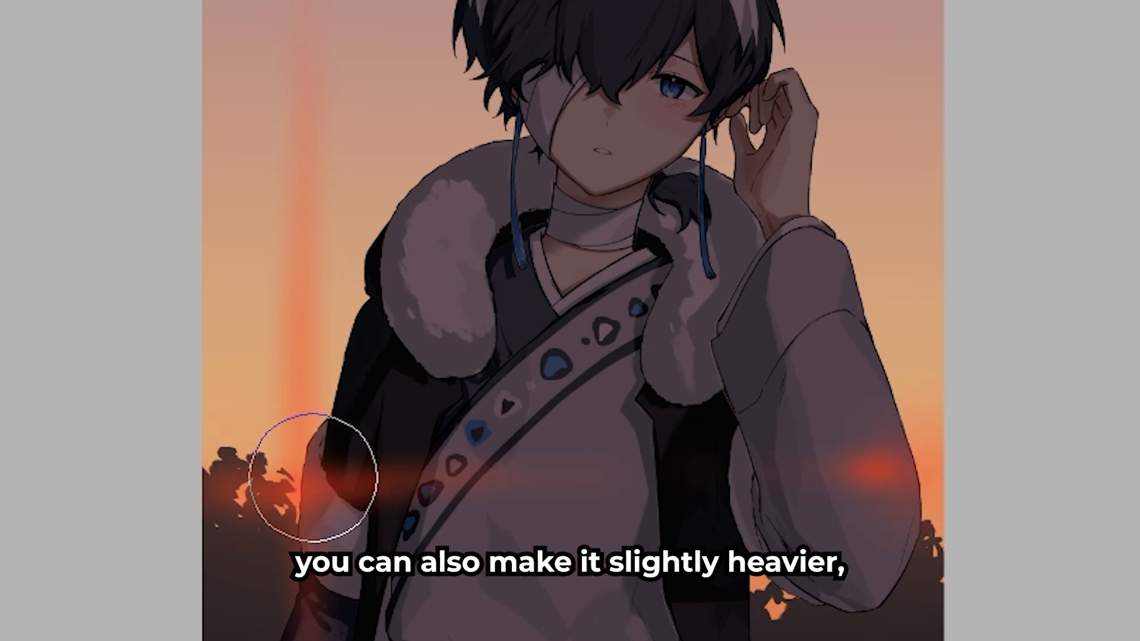
{"action": "left_click_drag", "start_coordinate": [550, 548], "coordinate": [508, 460]}
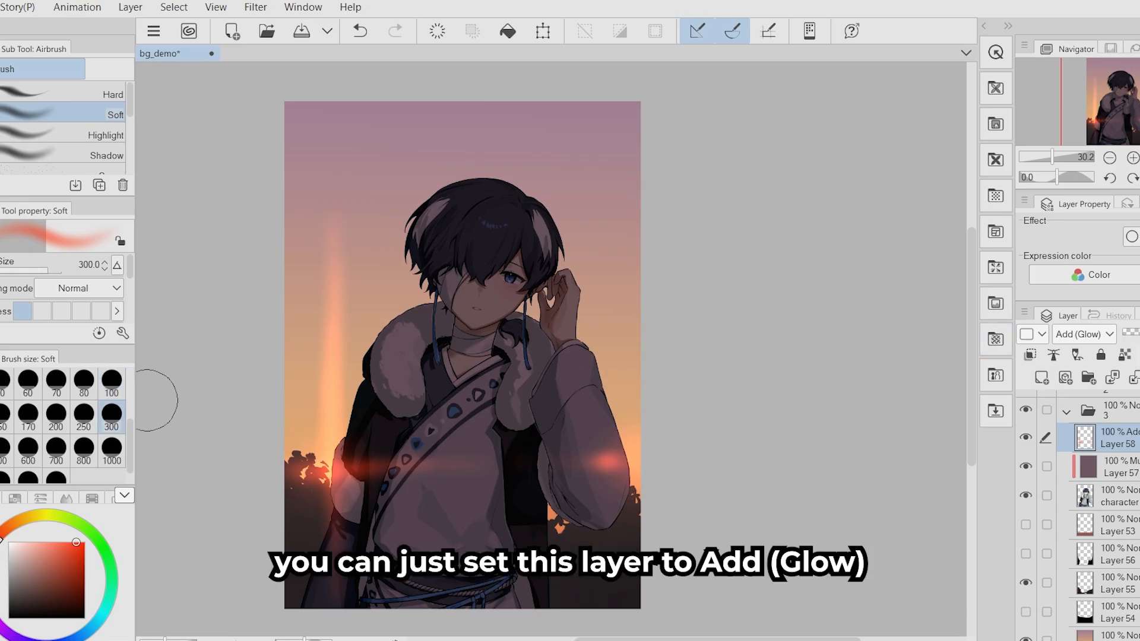
Soften the Add (Glow) light streaks with a transparent airbrush at size 300, and dab in warm orange sampled beside the sun.
{"action": "key", "text": "c"}
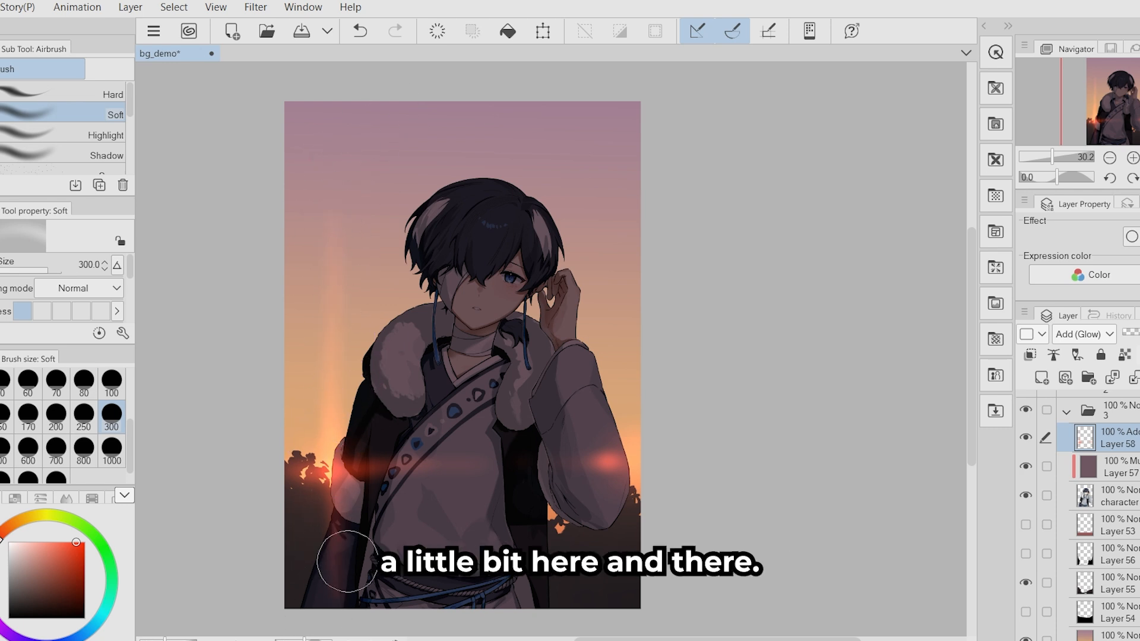
{"action": "left_click_drag", "start_coordinate": [382, 512], "coordinate": [381, 504]}
{"action": "key", "text": "c"}
{"action": "left_click_drag", "start_coordinate": [339, 190], "coordinate": [335, 200]}
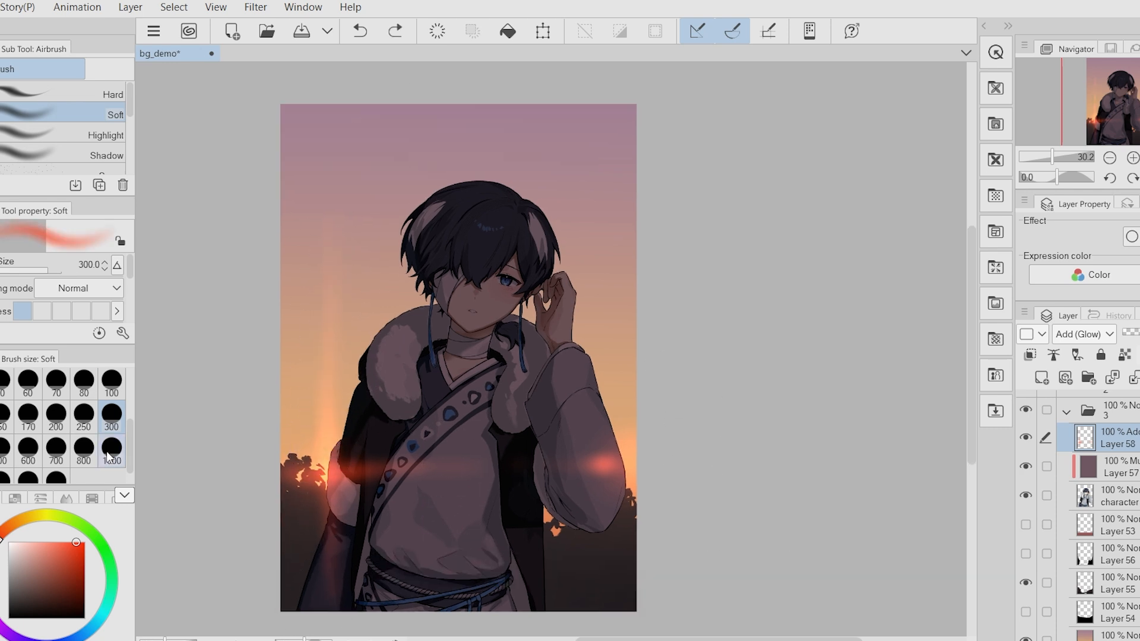
{"action": "left_click", "coordinate": [325, 445], "text": "alt"}
{"action": "mouse_move", "coordinate": [425, 533]}
{"action": "left_mouse_down"}
{"action": "mouse_move", "coordinate": [403, 538]}
{"action": "mouse_move", "coordinate": [422, 528]}
{"action": "left_mouse_up"}
{"action": "key", "text": "ctrl+shift+n"}
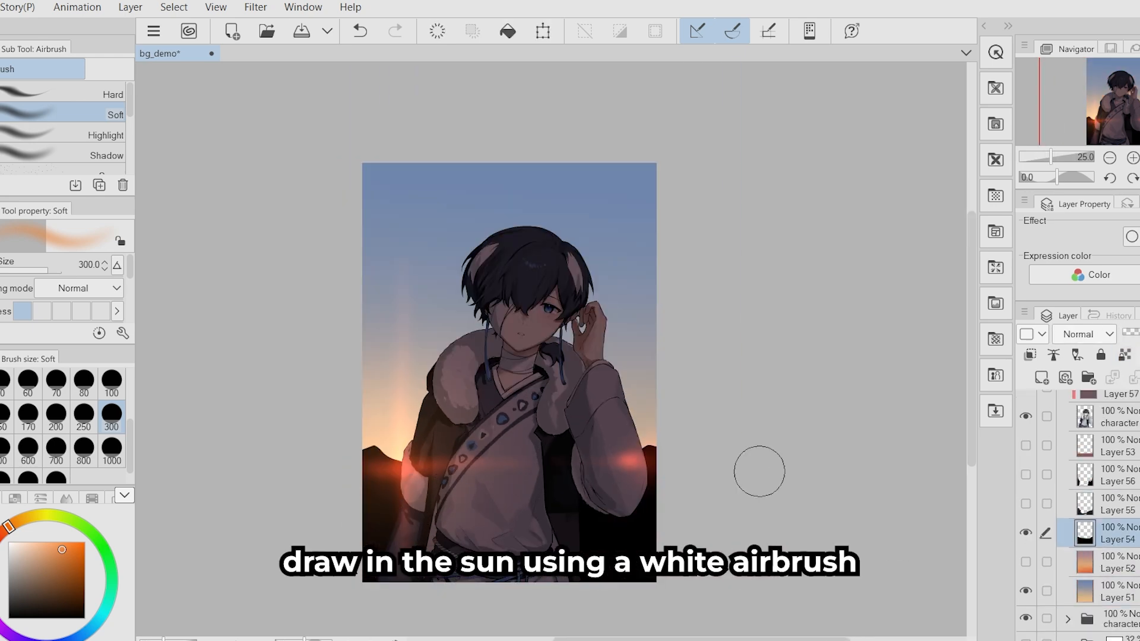
Try lowering the black hill silhouette slightly and showing the alternative tree silhouette layer.
{"action": "key", "text": "k"}
{"action": "left_click_drag", "start_coordinate": [539, 428], "coordinate": [528, 444]}
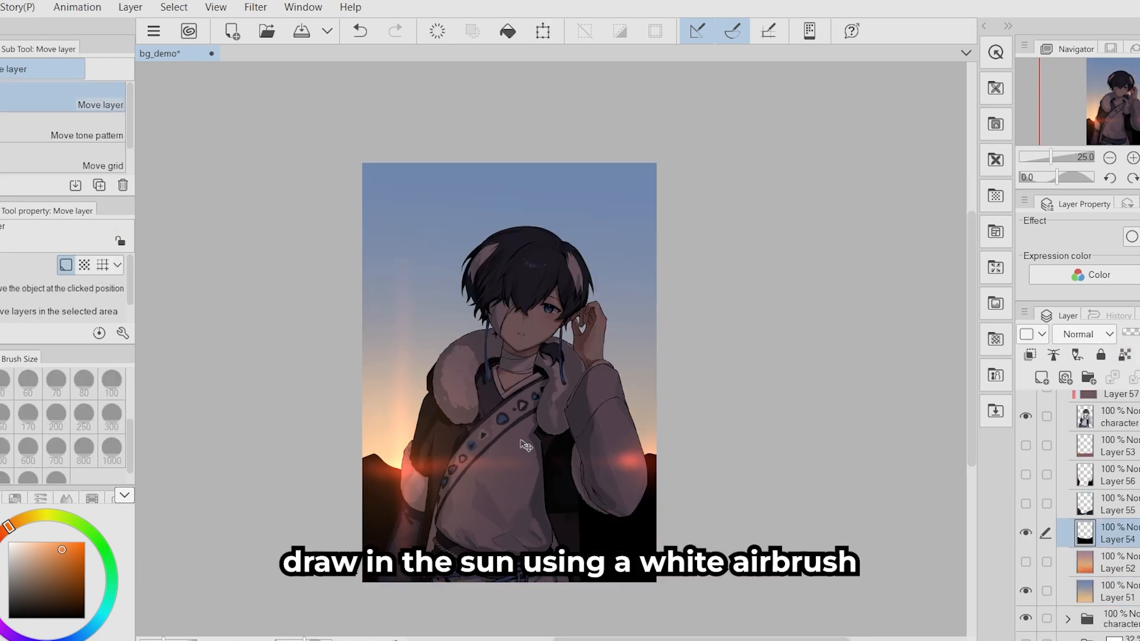
{"action": "left_click", "coordinate": [1108, 475]}
{"action": "left_click", "coordinate": [1026, 475]}
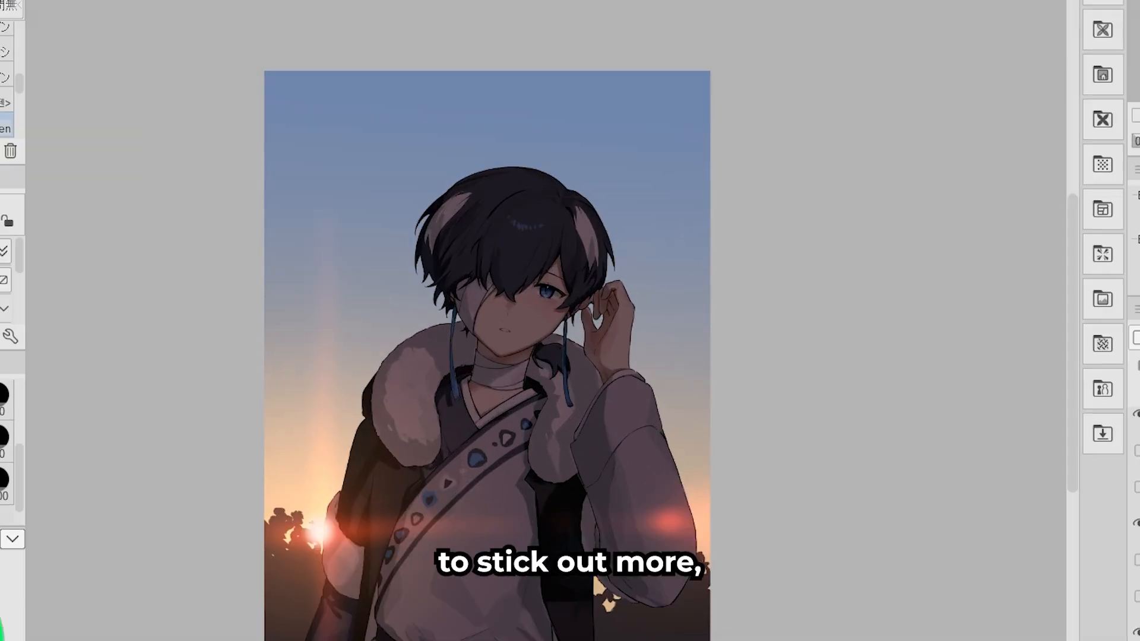
Blur the foreground tree silhouettes with a blur filter.
{"action": "left_click", "coordinate": [256, 7]}
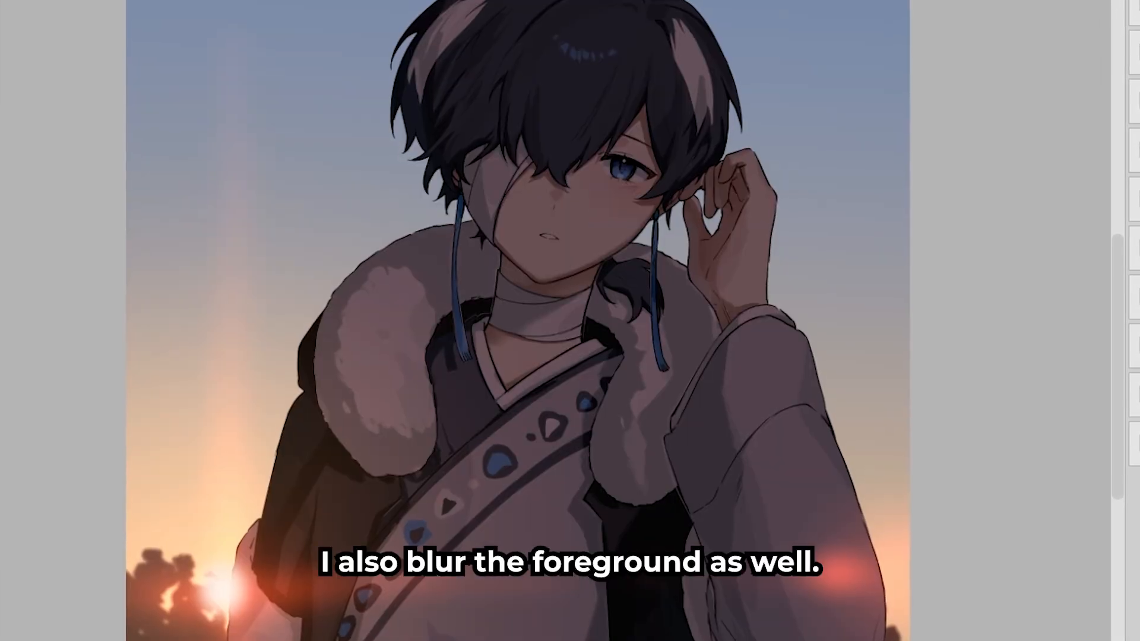
Paint thin warm peach rim highlights along the outer edges of the character's hair, fur collar, sleeves and coat.
{"action": "scroll", "coordinate": [259, 552], "scroll_direction": "up", "scroll_amount": 1}
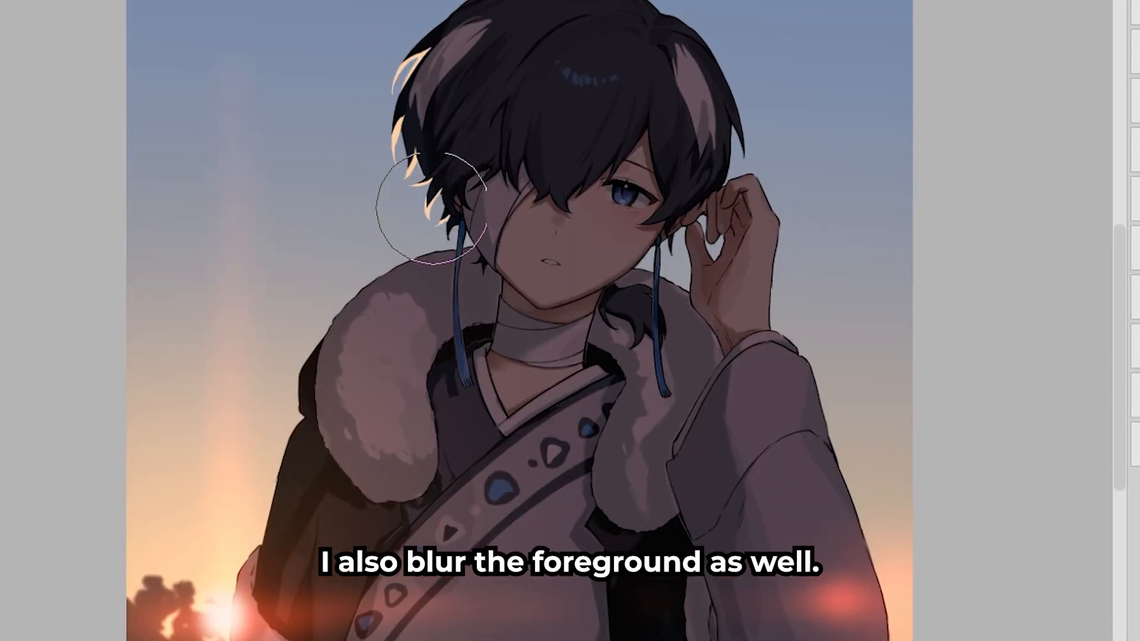
{"action": "mouse_move", "coordinate": [312, 440]}
{"action": "left_mouse_down"}
{"action": "mouse_move", "coordinate": [302, 318]}
{"action": "mouse_move", "coordinate": [247, 428]}
{"action": "left_mouse_up"}
{"action": "mouse_move", "coordinate": [216, 580]}
{"action": "left_mouse_down"}
{"action": "mouse_move", "coordinate": [244, 438]}
{"action": "mouse_move", "coordinate": [197, 617]}
{"action": "left_mouse_up"}
{"action": "left_click_drag", "start_coordinate": [624, 194], "coordinate": [633, 289]}
{"action": "left_click_drag", "start_coordinate": [727, 173], "coordinate": [723, 178]}
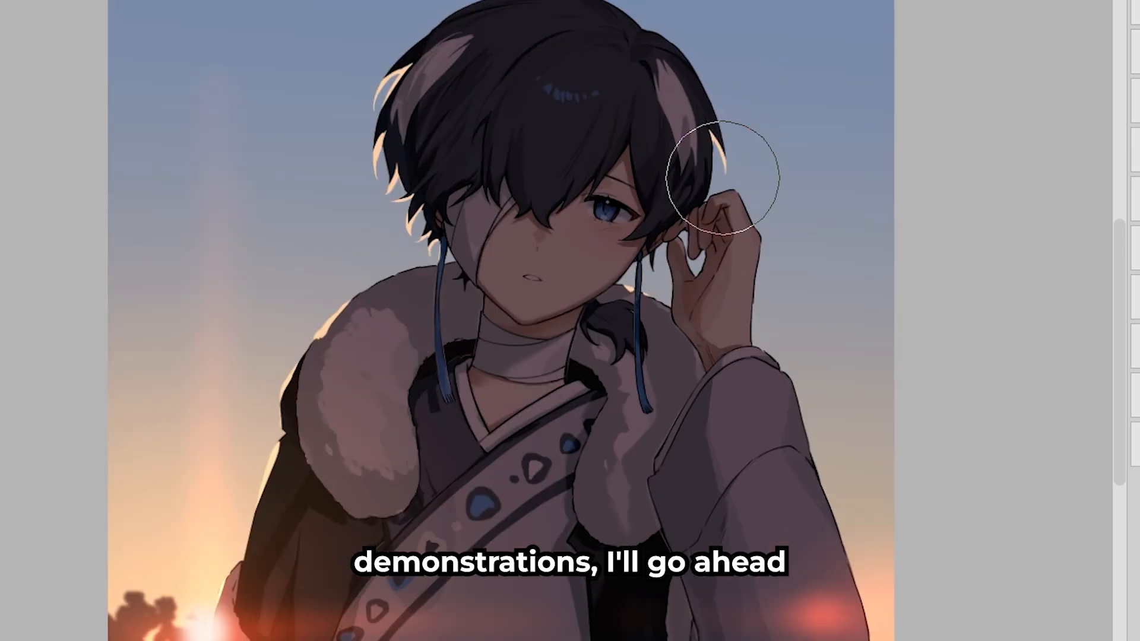
{"action": "left_click_drag", "start_coordinate": [749, 345], "coordinate": [729, 145]}
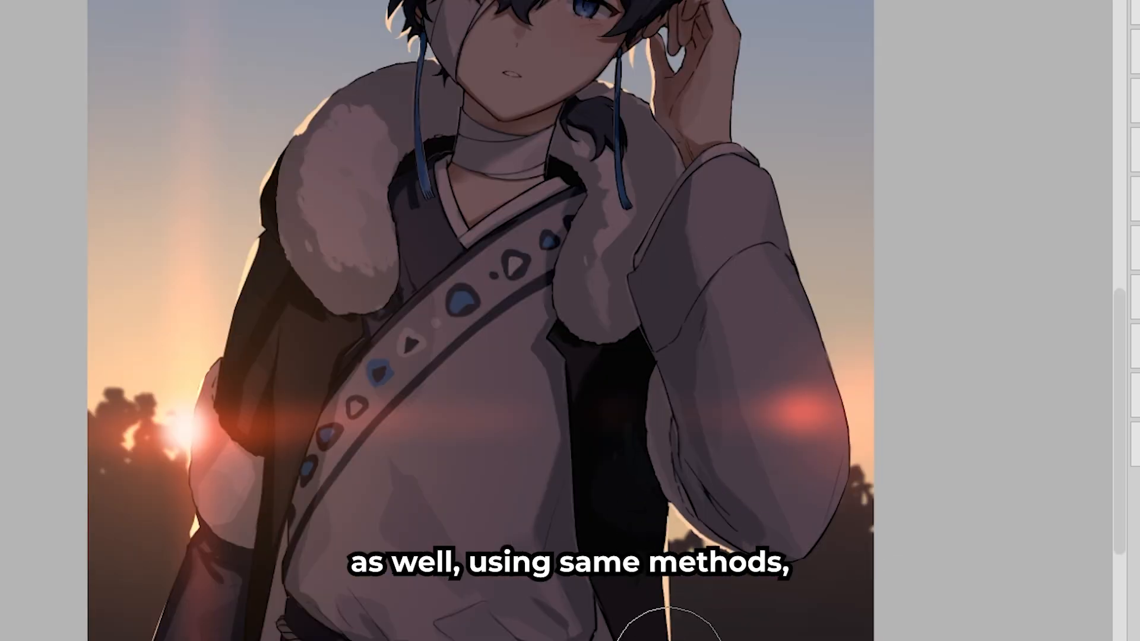
{"action": "scroll", "coordinate": [625, 531], "scroll_direction": "down", "scroll_amount": 3}
{"action": "scroll", "coordinate": [560, 405], "scroll_direction": "up", "scroll_amount": 2}
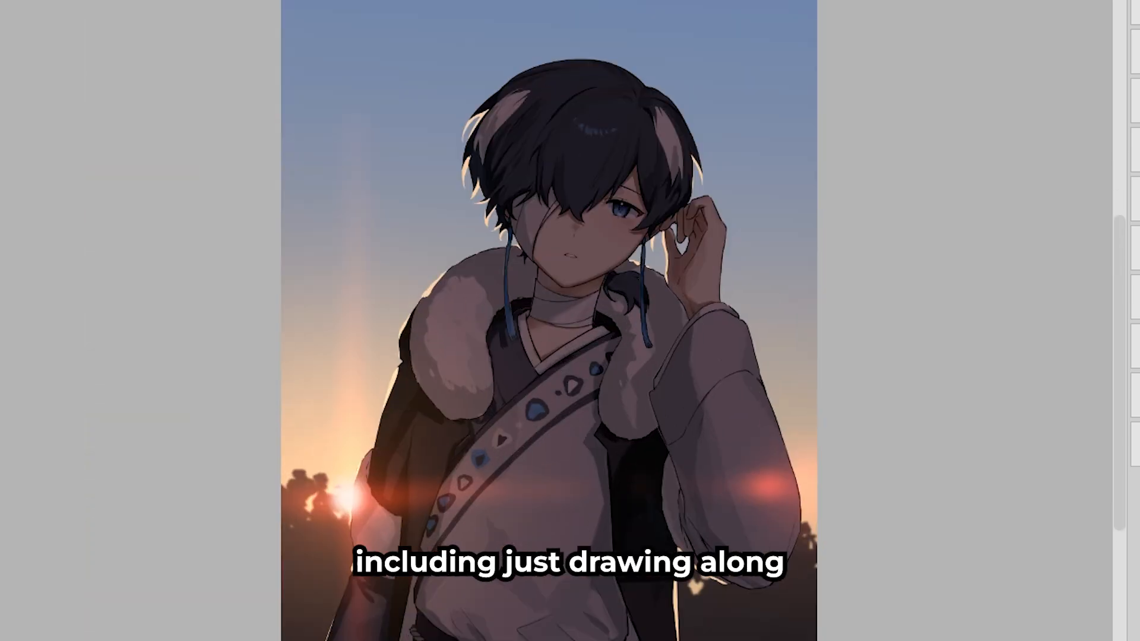
Airbrush a soft warm glow around the character's outline and over the figure with a large brush.
{"action": "scroll", "coordinate": [831, 444], "scroll_direction": "down", "scroll_amount": 2}
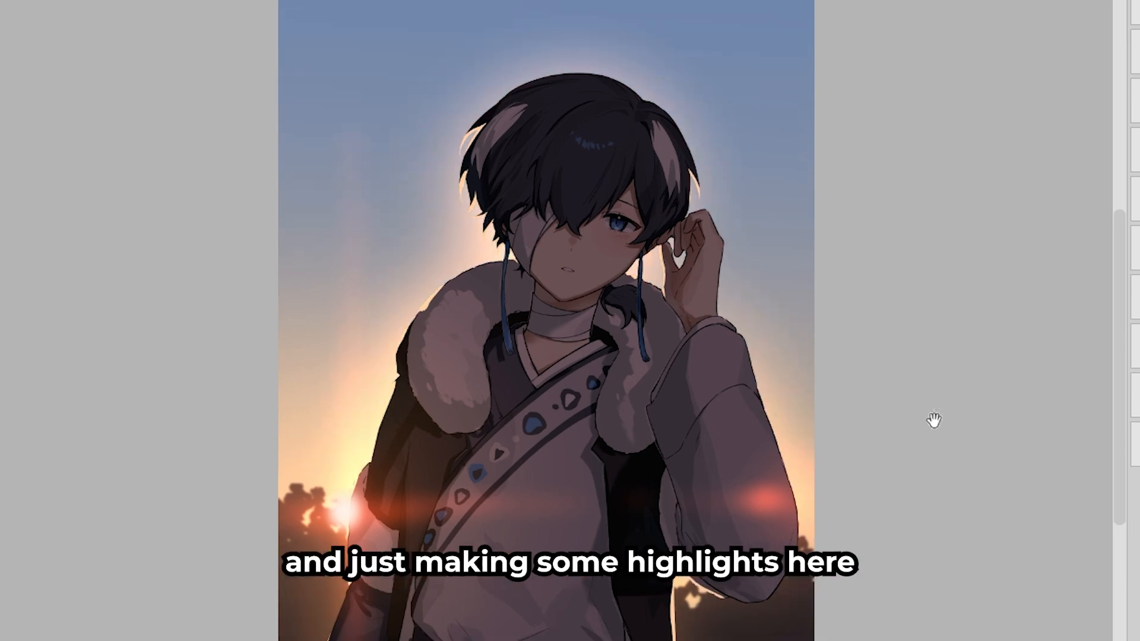
{"action": "scroll", "coordinate": [809, 367], "scroll_direction": "up", "scroll_amount": 2}
{"action": "left_click_drag", "start_coordinate": [544, 359], "coordinate": [433, 241]}
{"action": "left_click_drag", "start_coordinate": [518, 373], "coordinate": [522, 389]}
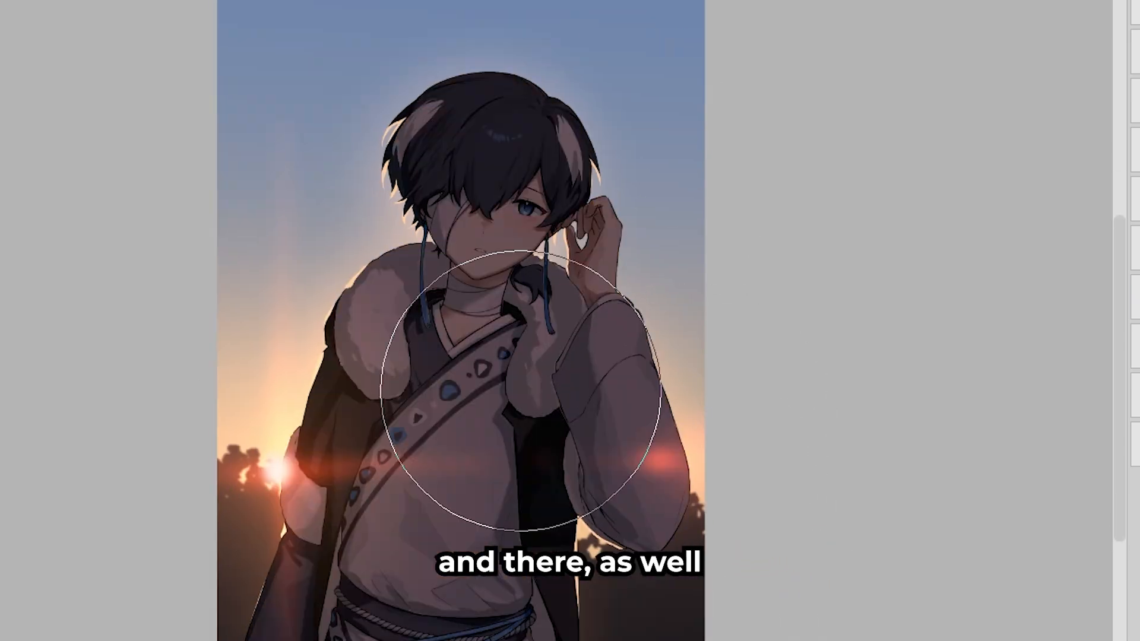
{"action": "left_click_drag", "start_coordinate": [573, 344], "coordinate": [568, 373]}
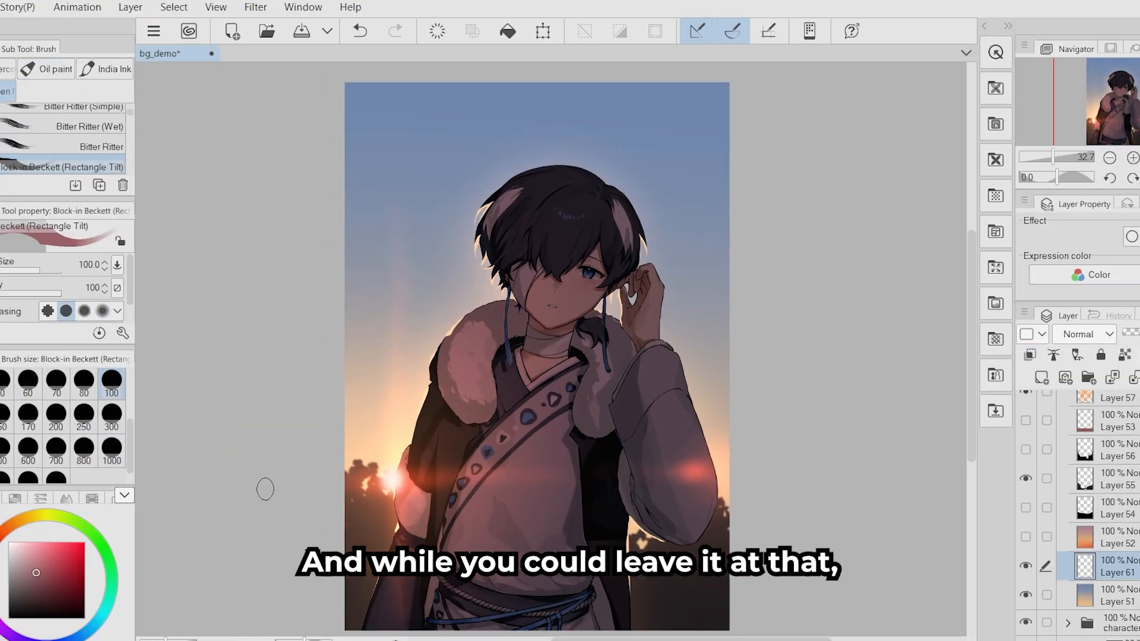
Paint wispy pale peach clouds across the sky on the layer above the blue-orange gradient, using the Hard Clouds 2 brush at size 300.
{"action": "scroll", "coordinate": [546, 471], "scroll_direction": "down", "scroll_amount": 1}
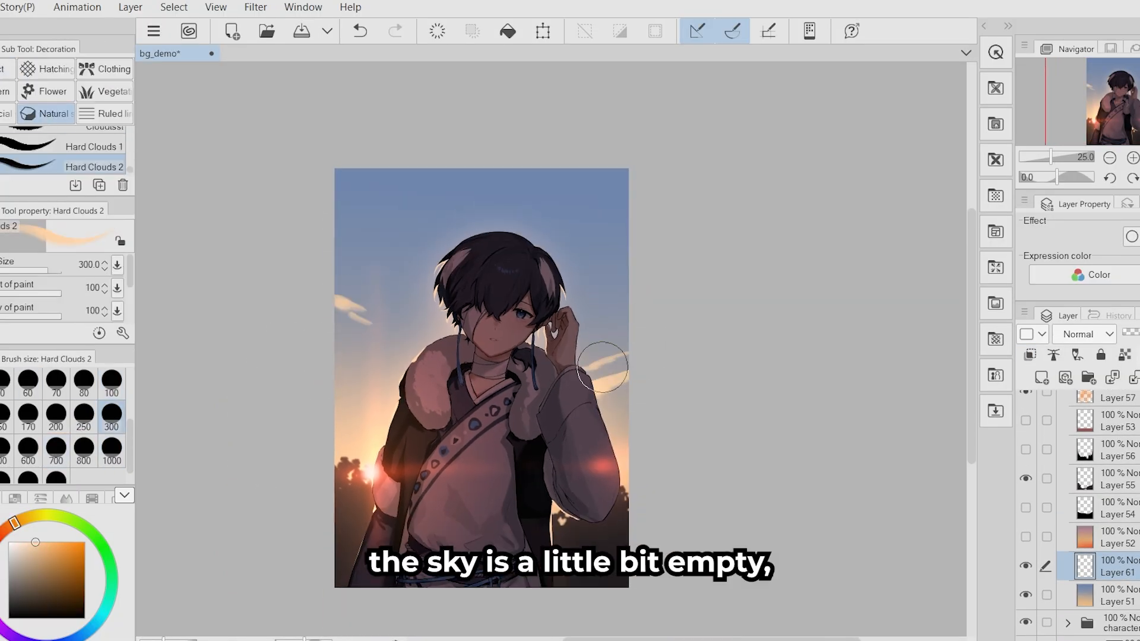
{"action": "scroll", "coordinate": [359, 134], "scroll_direction": "up", "scroll_amount": 1}
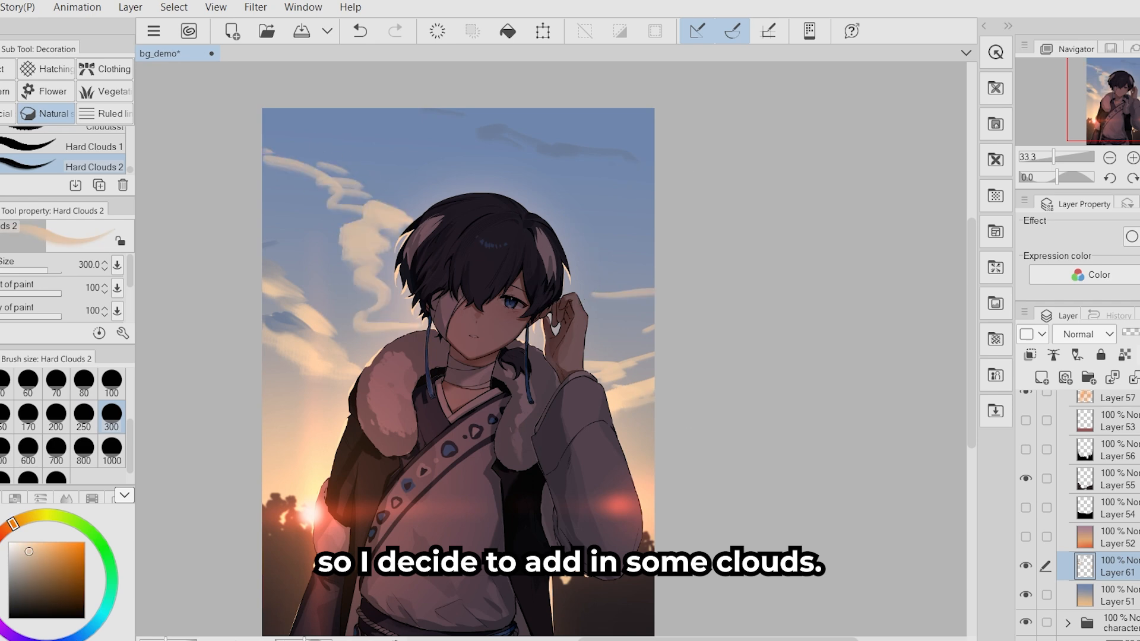